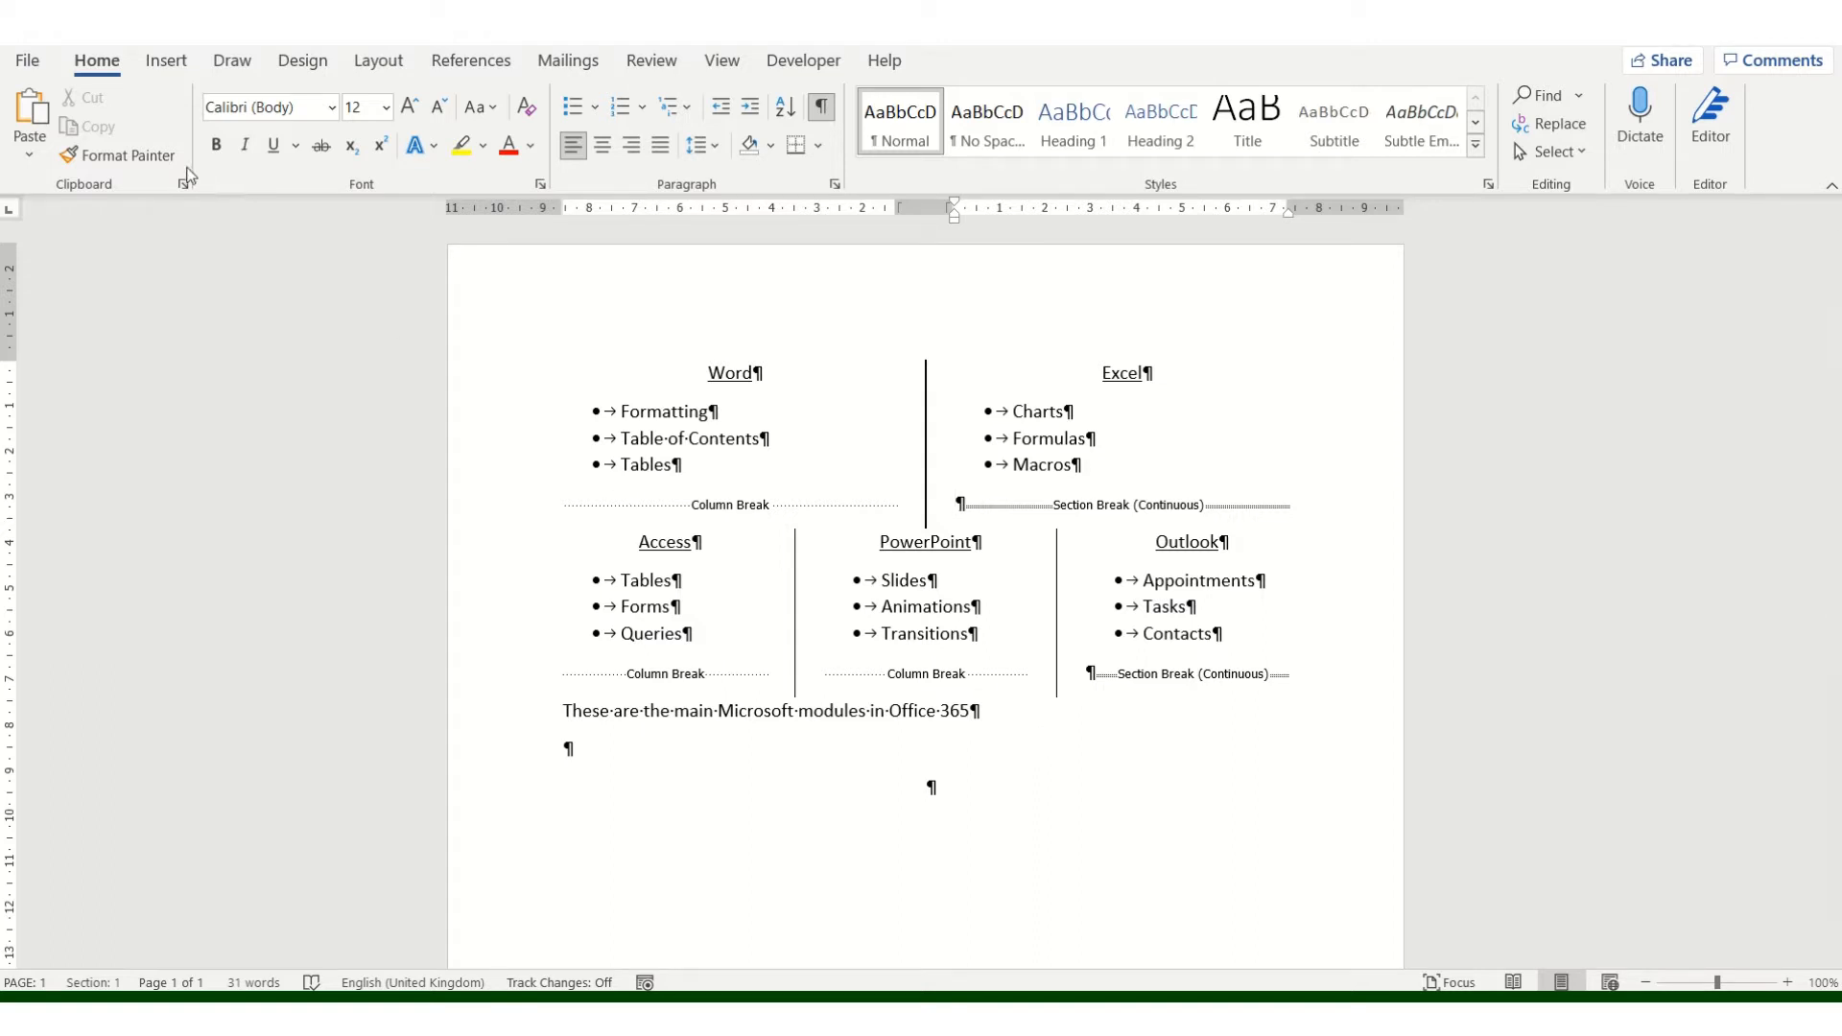
Step: Create a new blank document and hide the paragraph marks
left_click(46, 64)
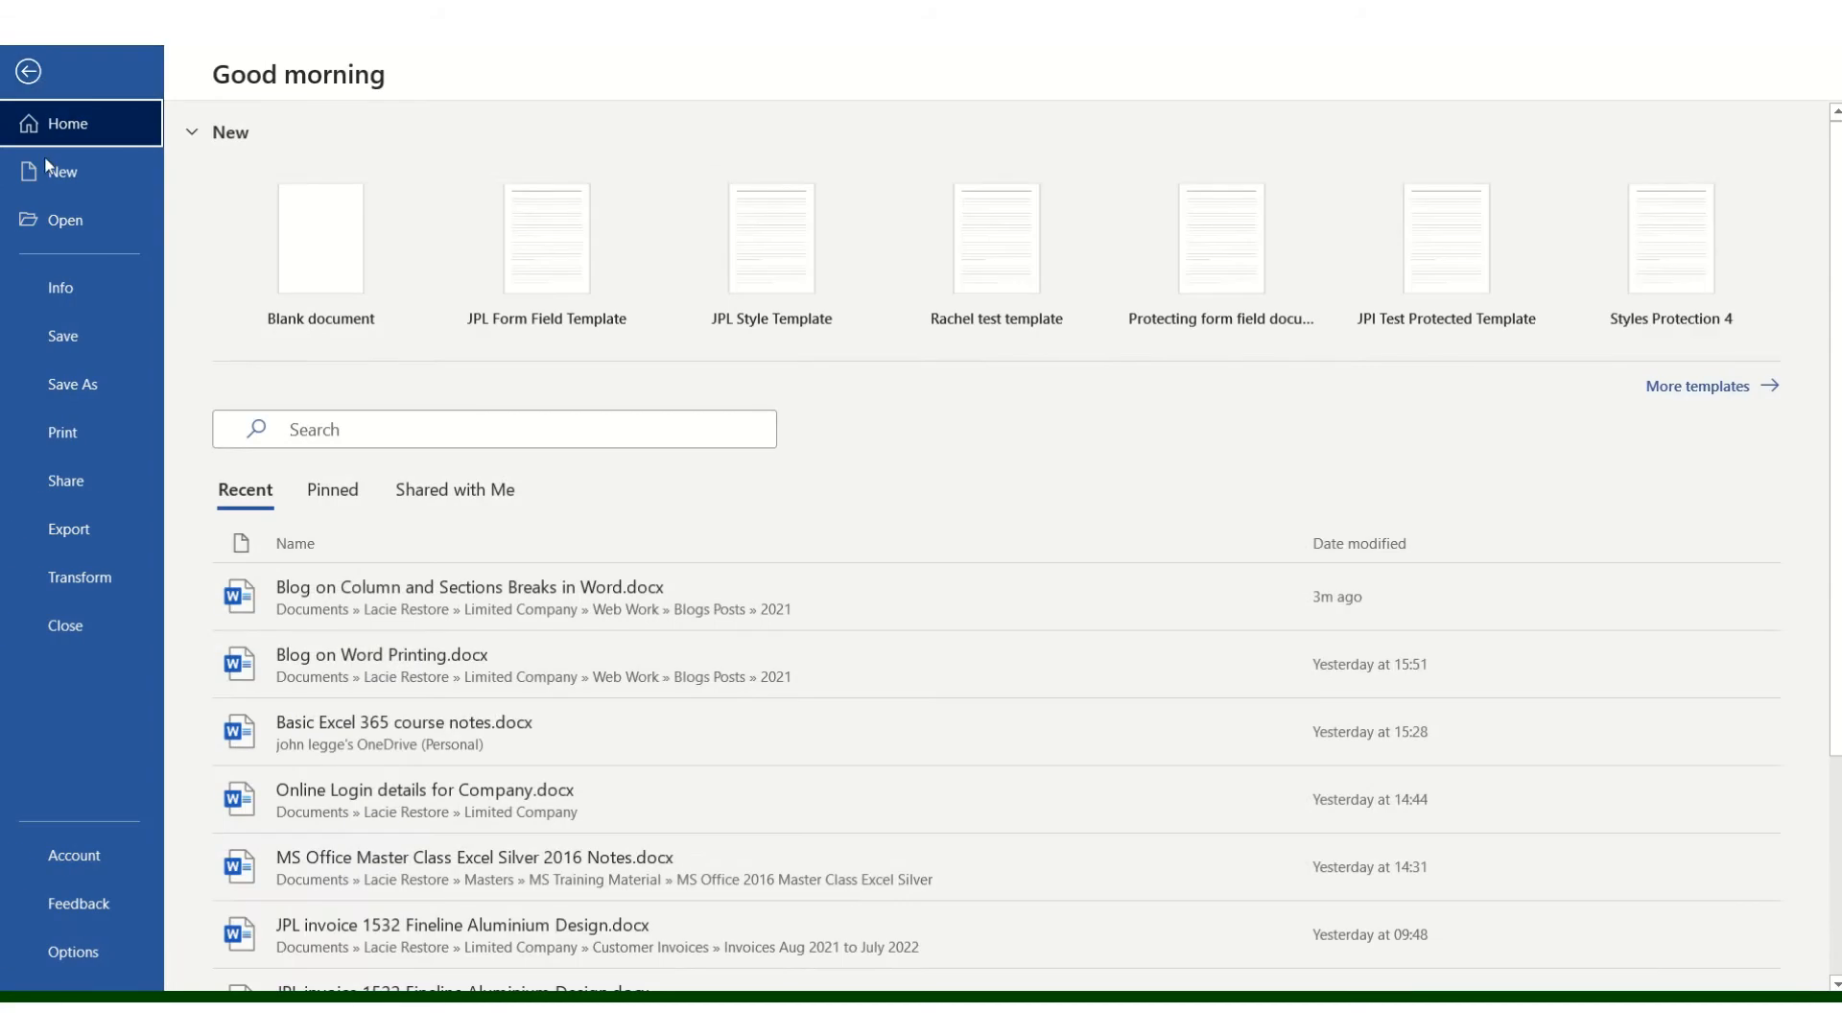
left_click(54, 180)
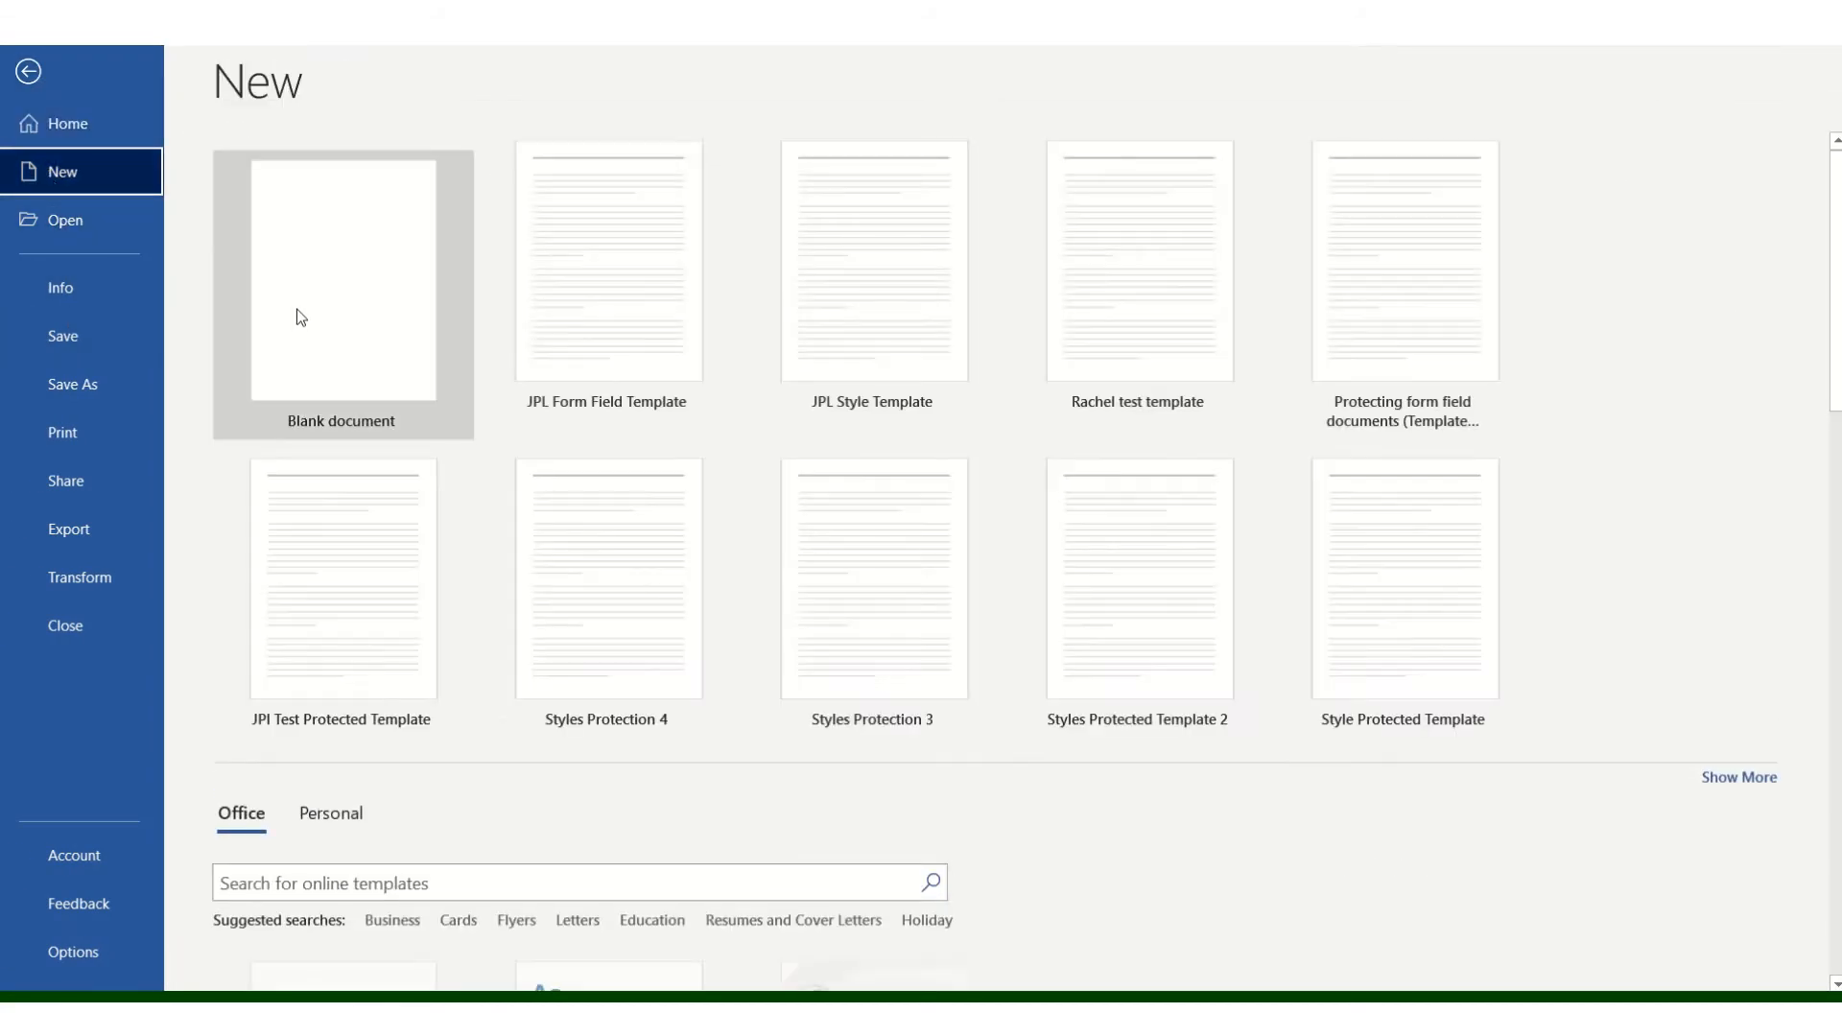
left_click(296, 309)
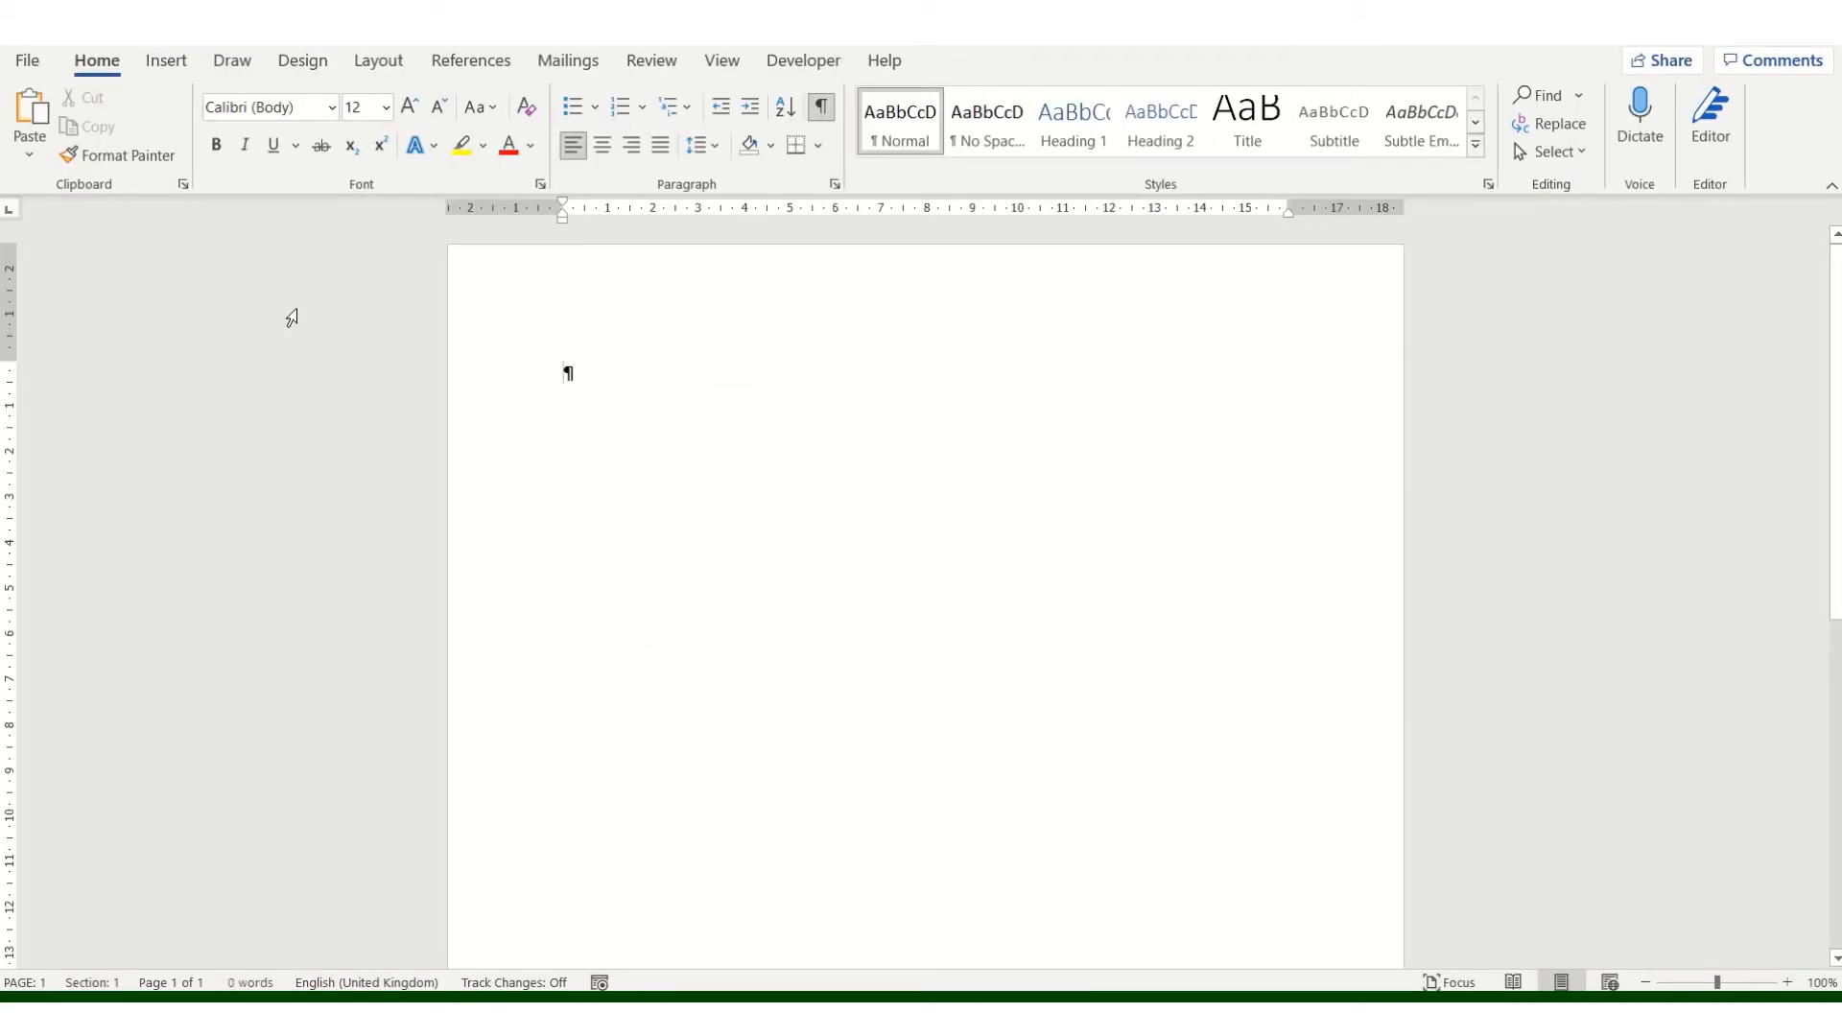
left_click(819, 108)
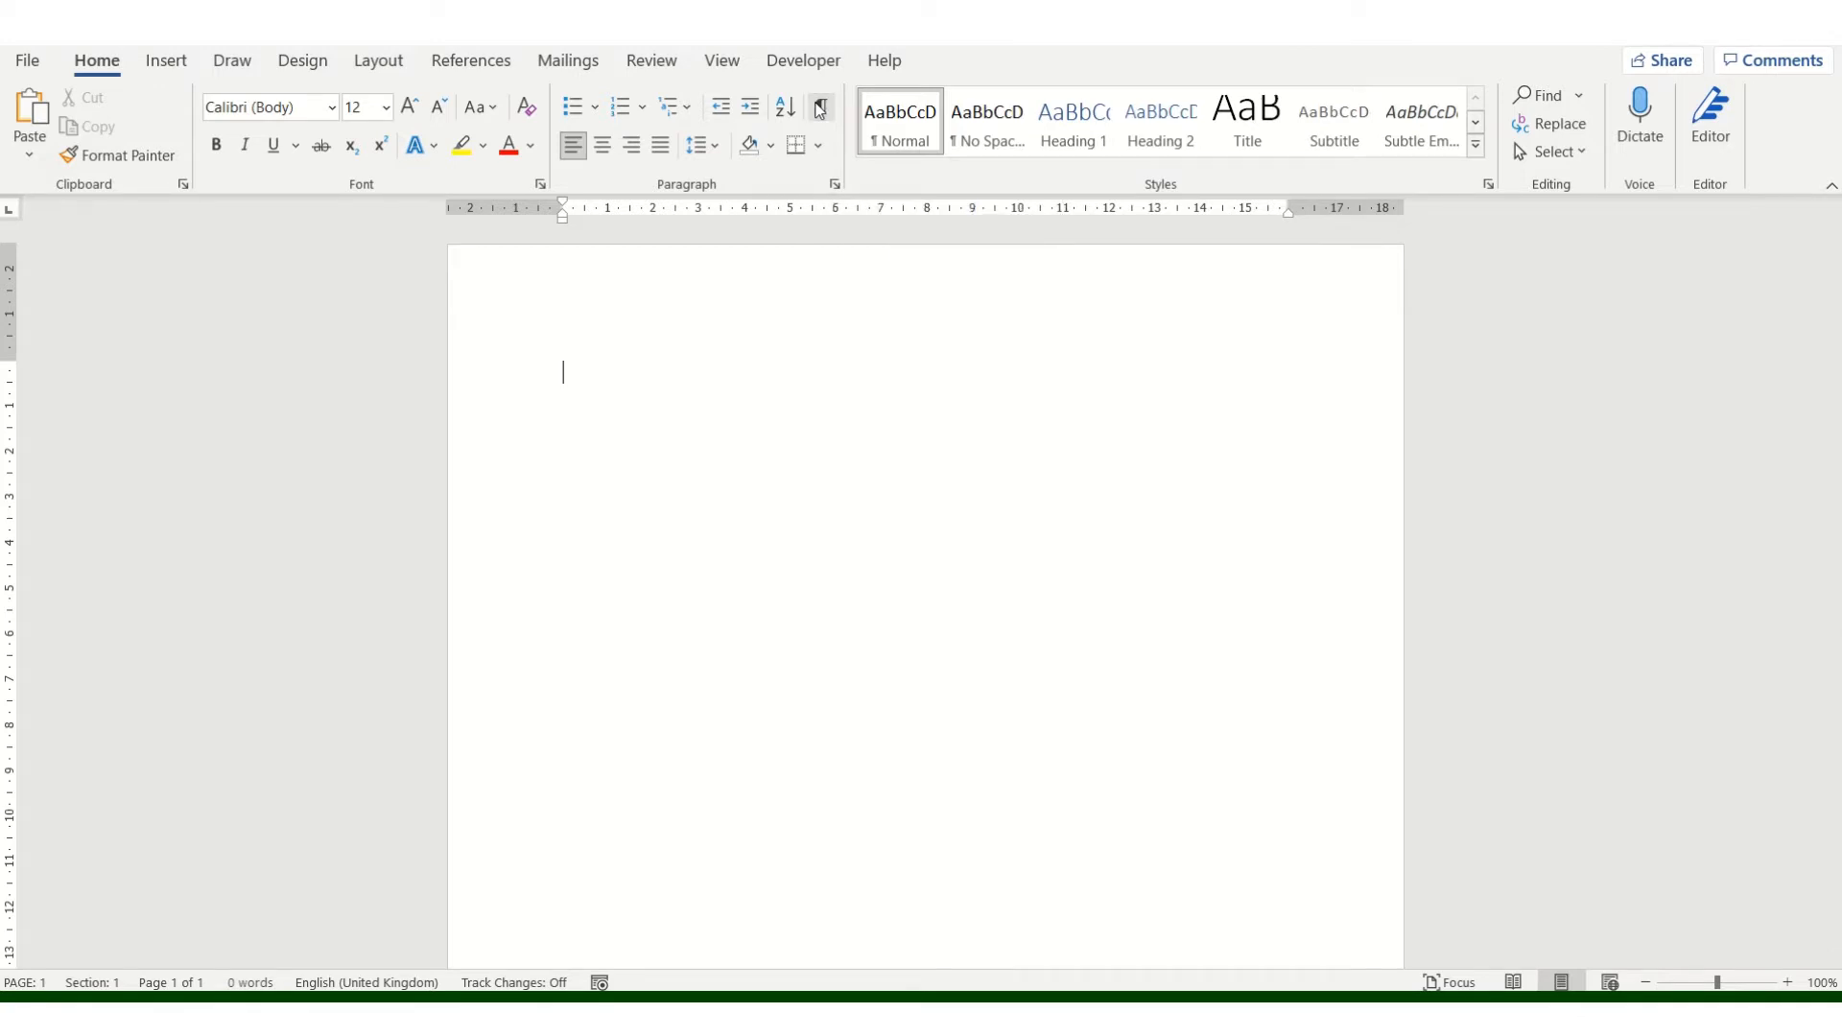
Step: Set the blank document to a two-column layout
left_click(377, 61)
left_click(227, 152)
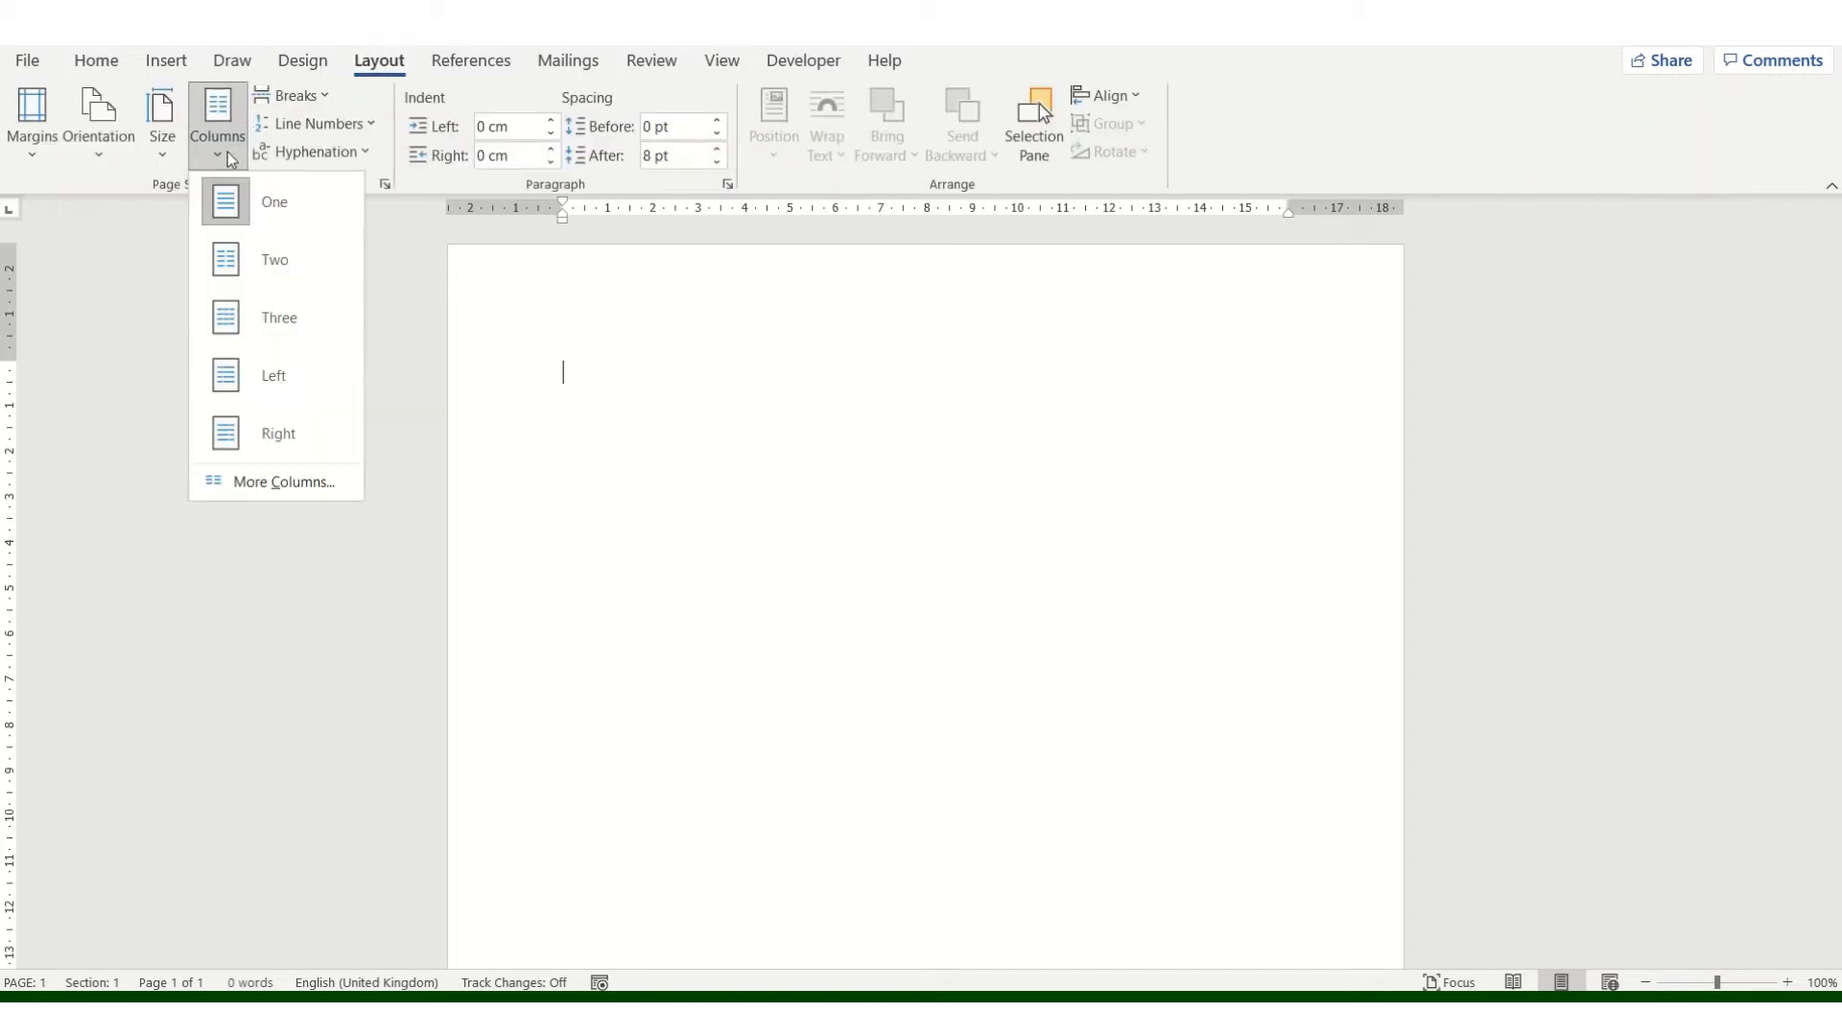
left_click(266, 258)
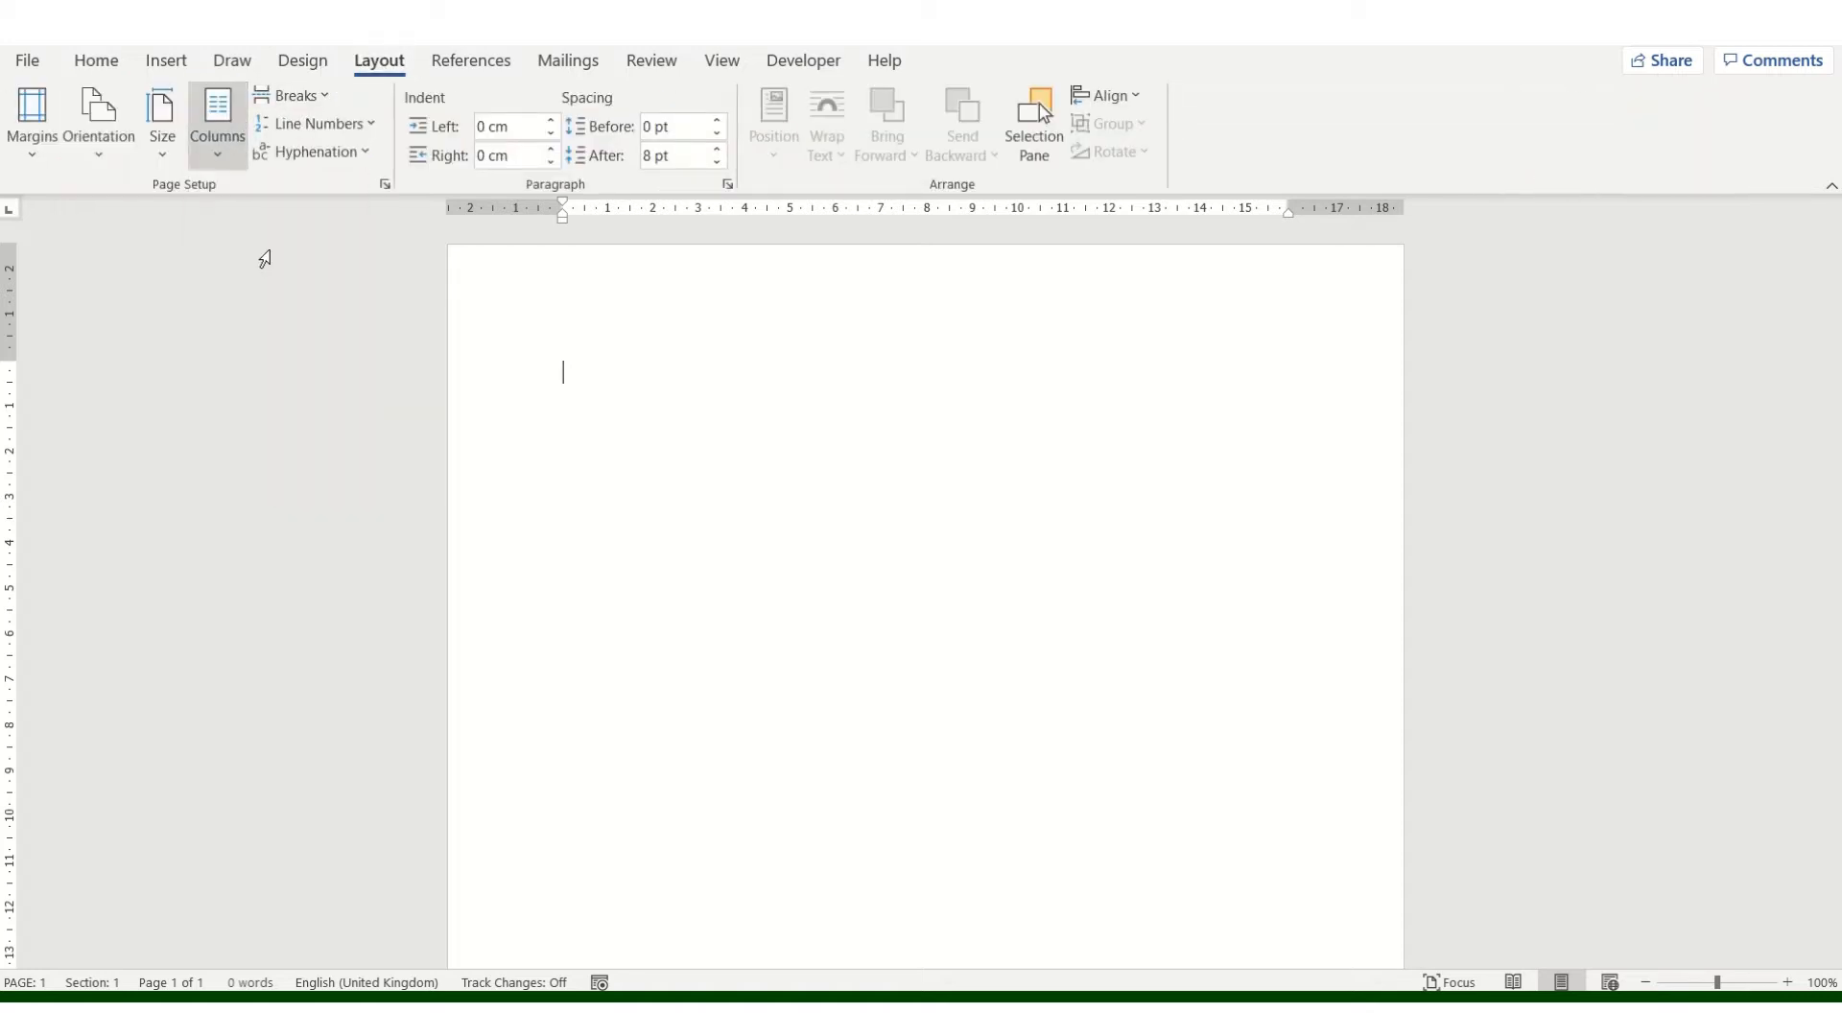
Step: Add the centered heading "Word" at the top of the first column and start a new line below it
left_click(95, 62)
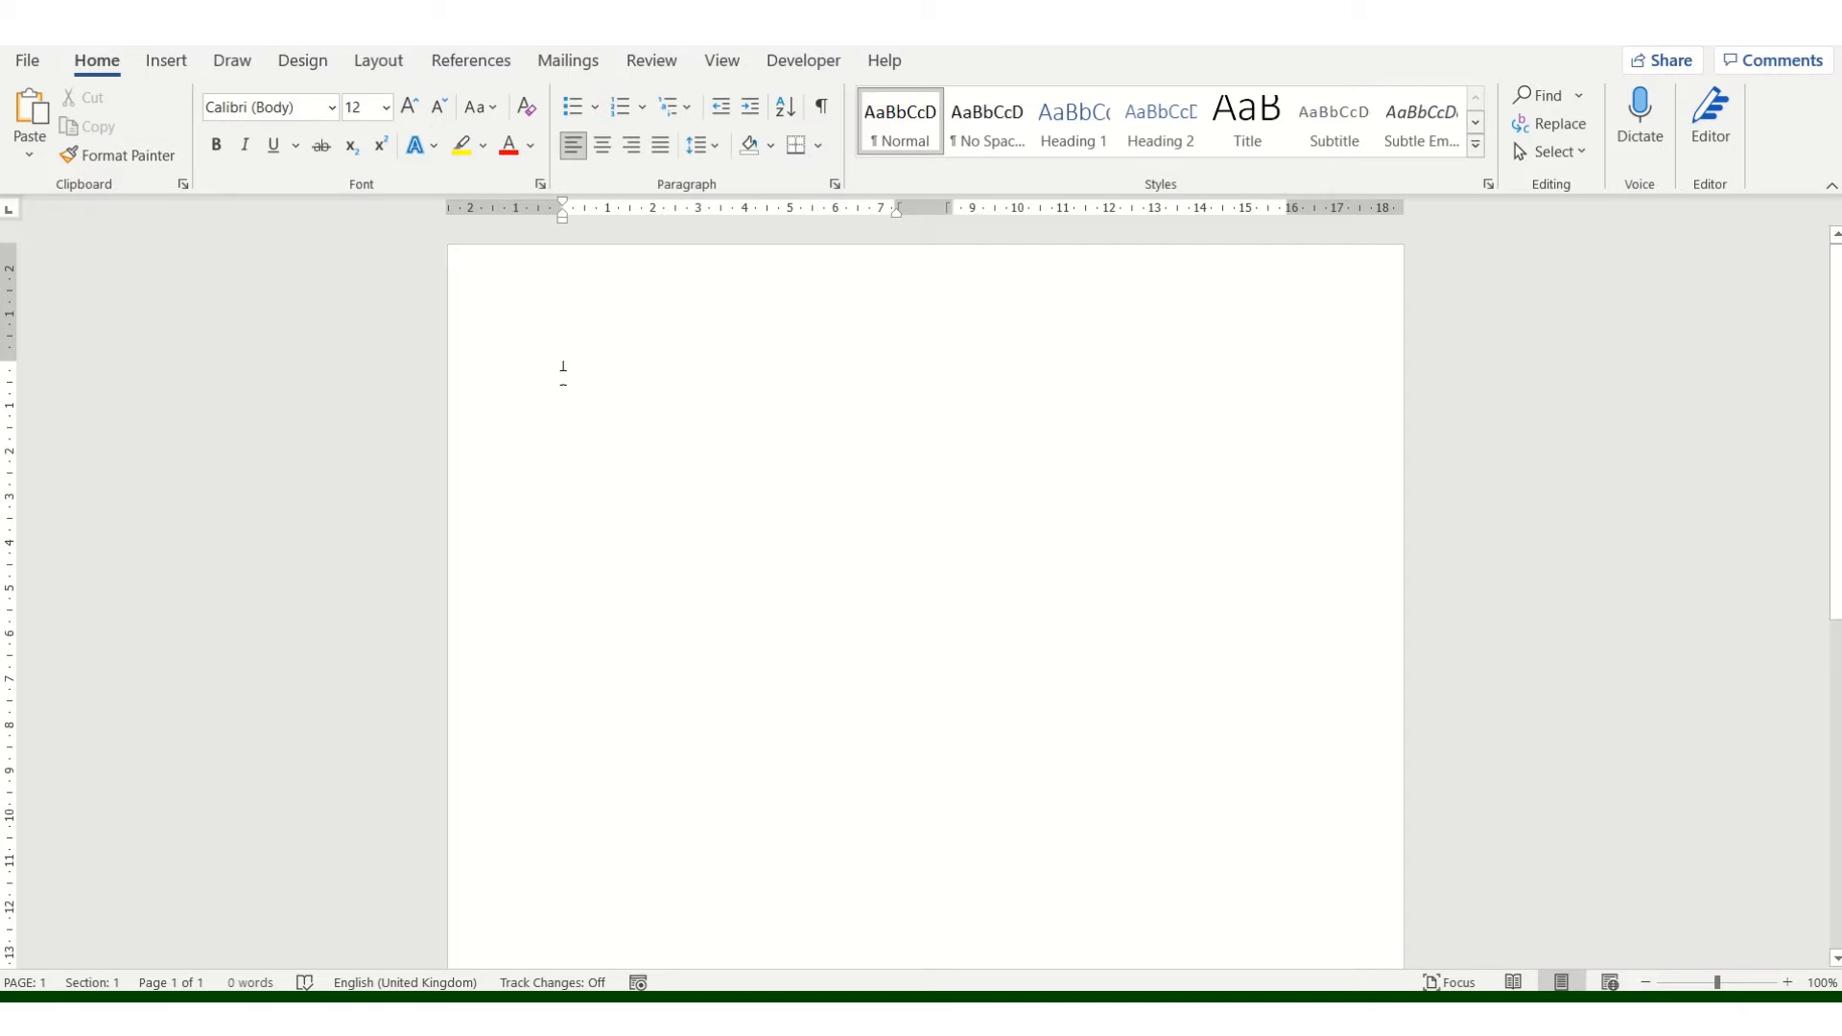
left_click(603, 145)
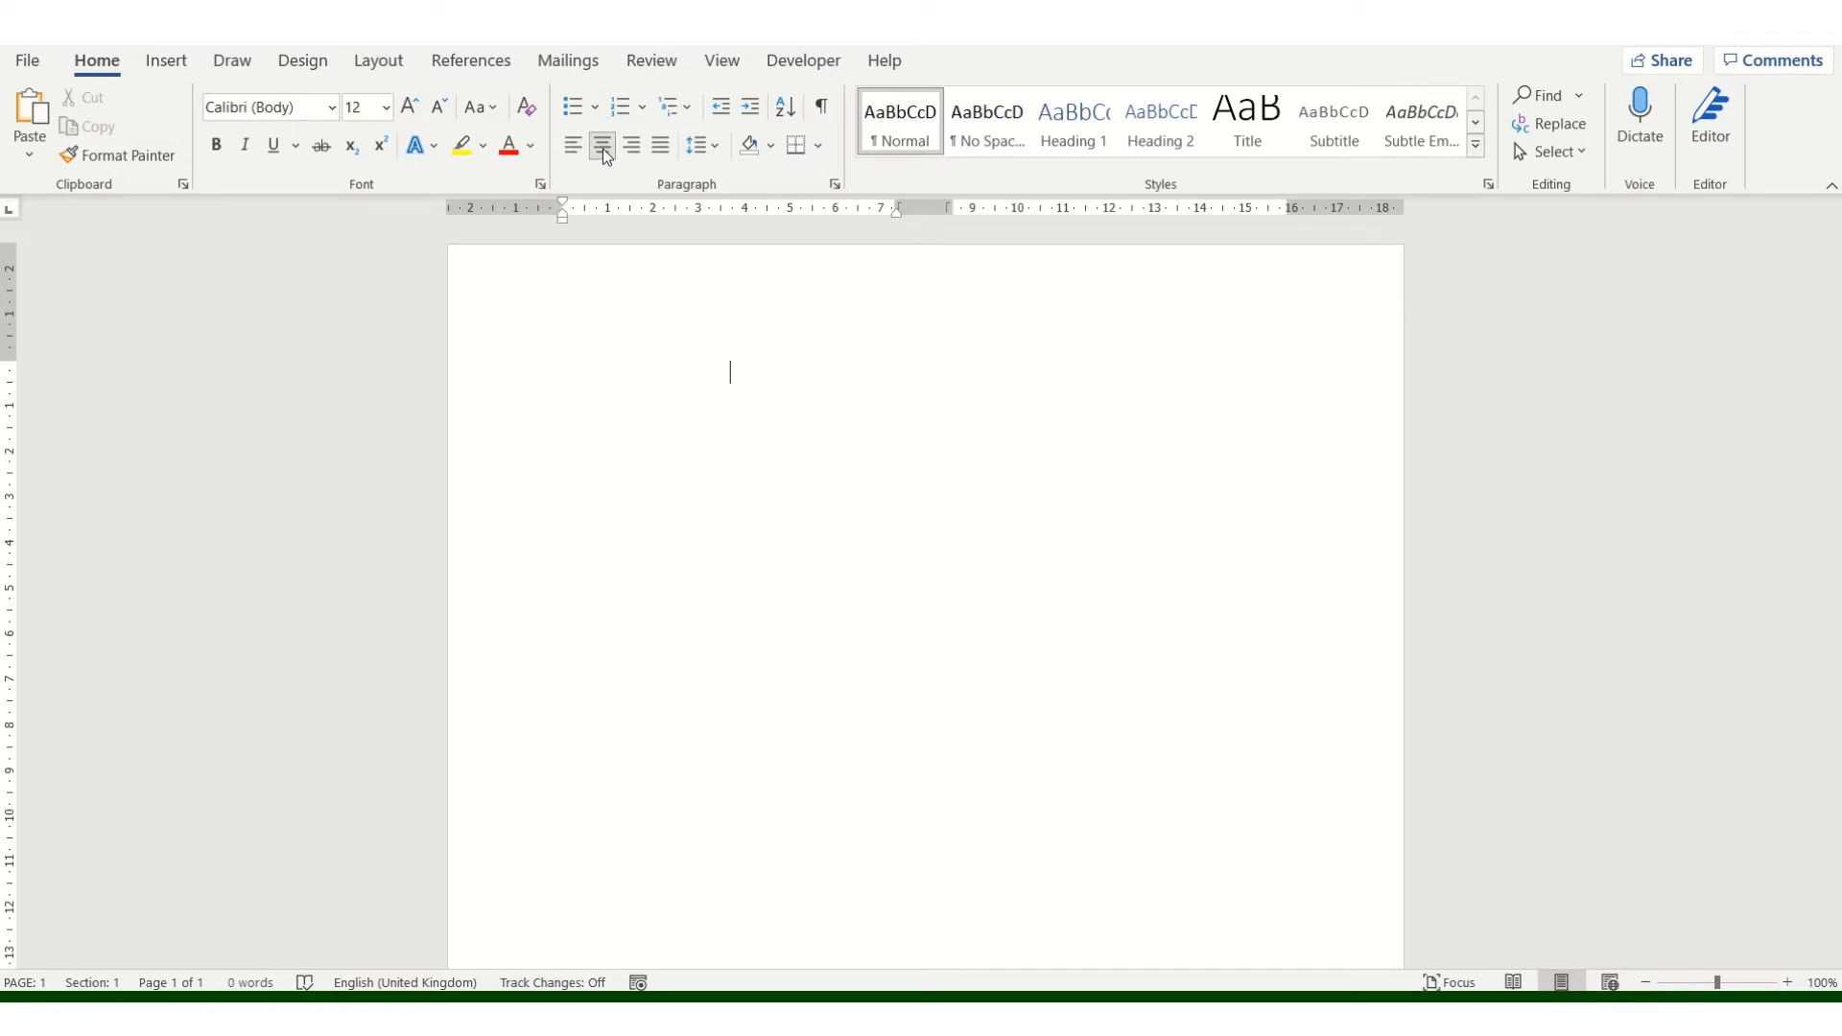
type("Word")
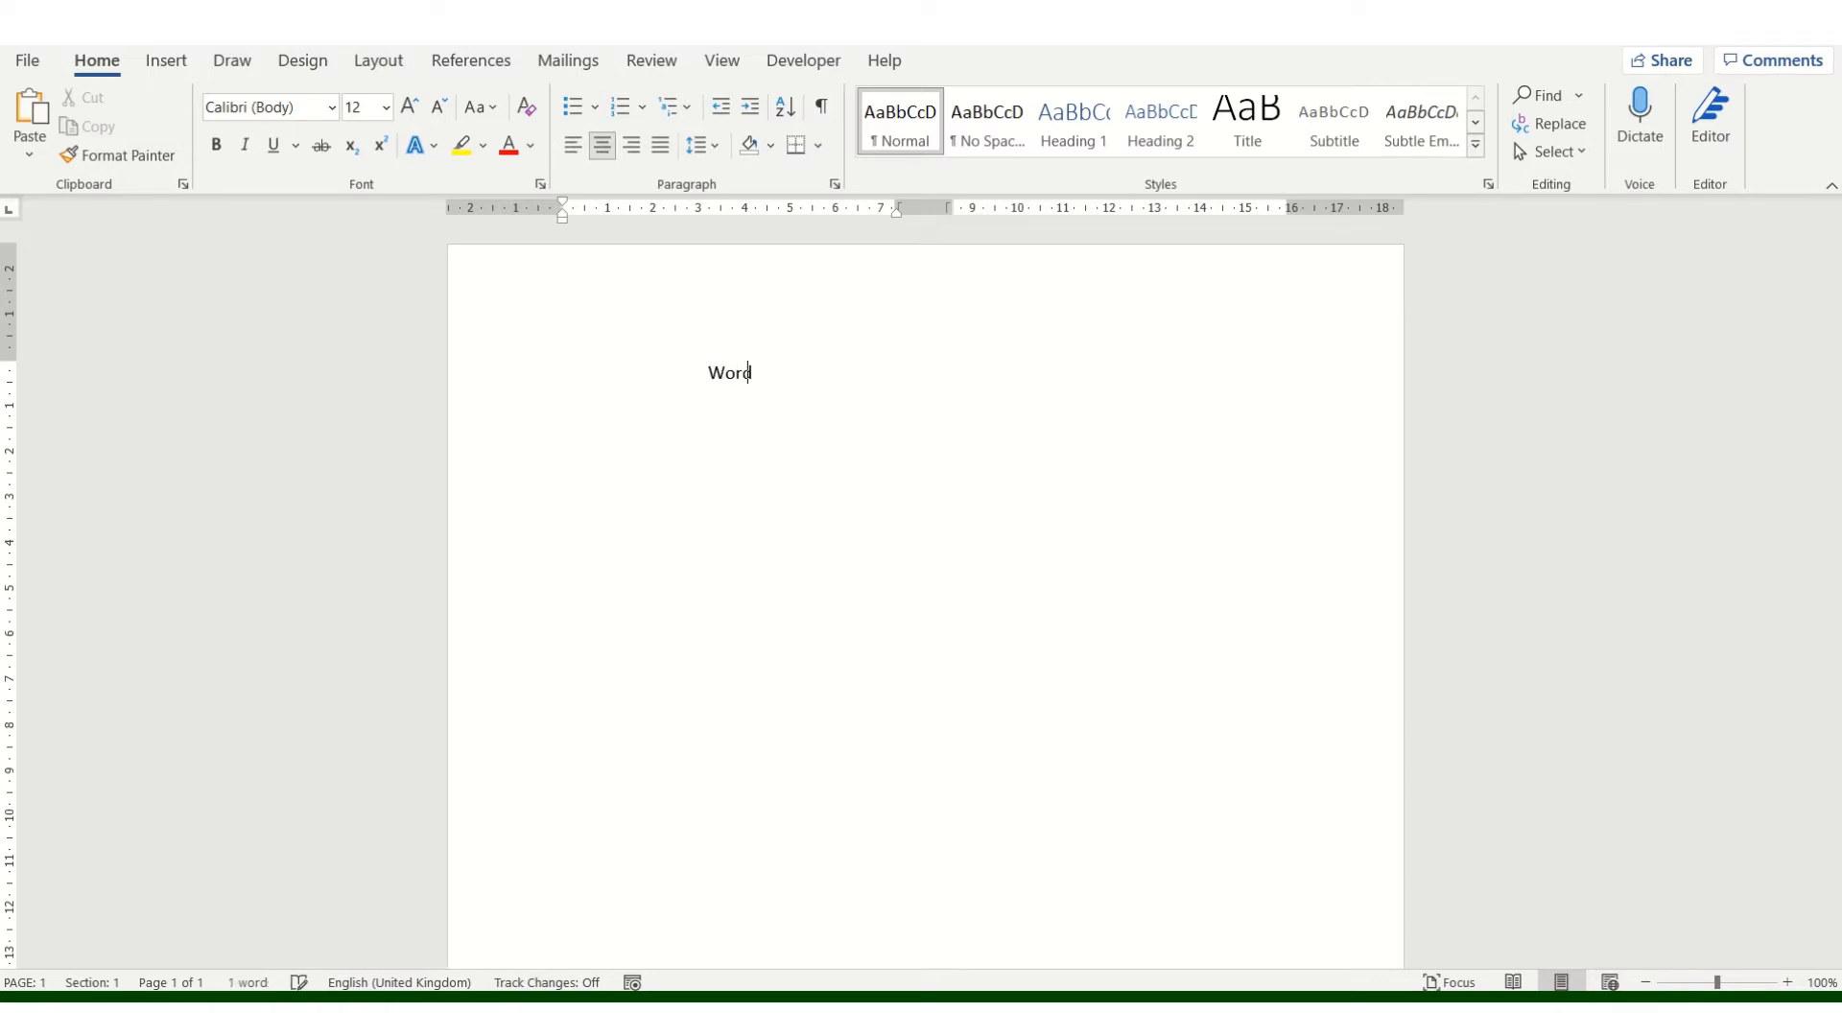
key("Return")
Step: Add a left-aligned bulleted list under the Word heading with "Table of Contents" and "Breaks", ending with an unbulleted line
left_click(572, 147)
left_click(575, 107)
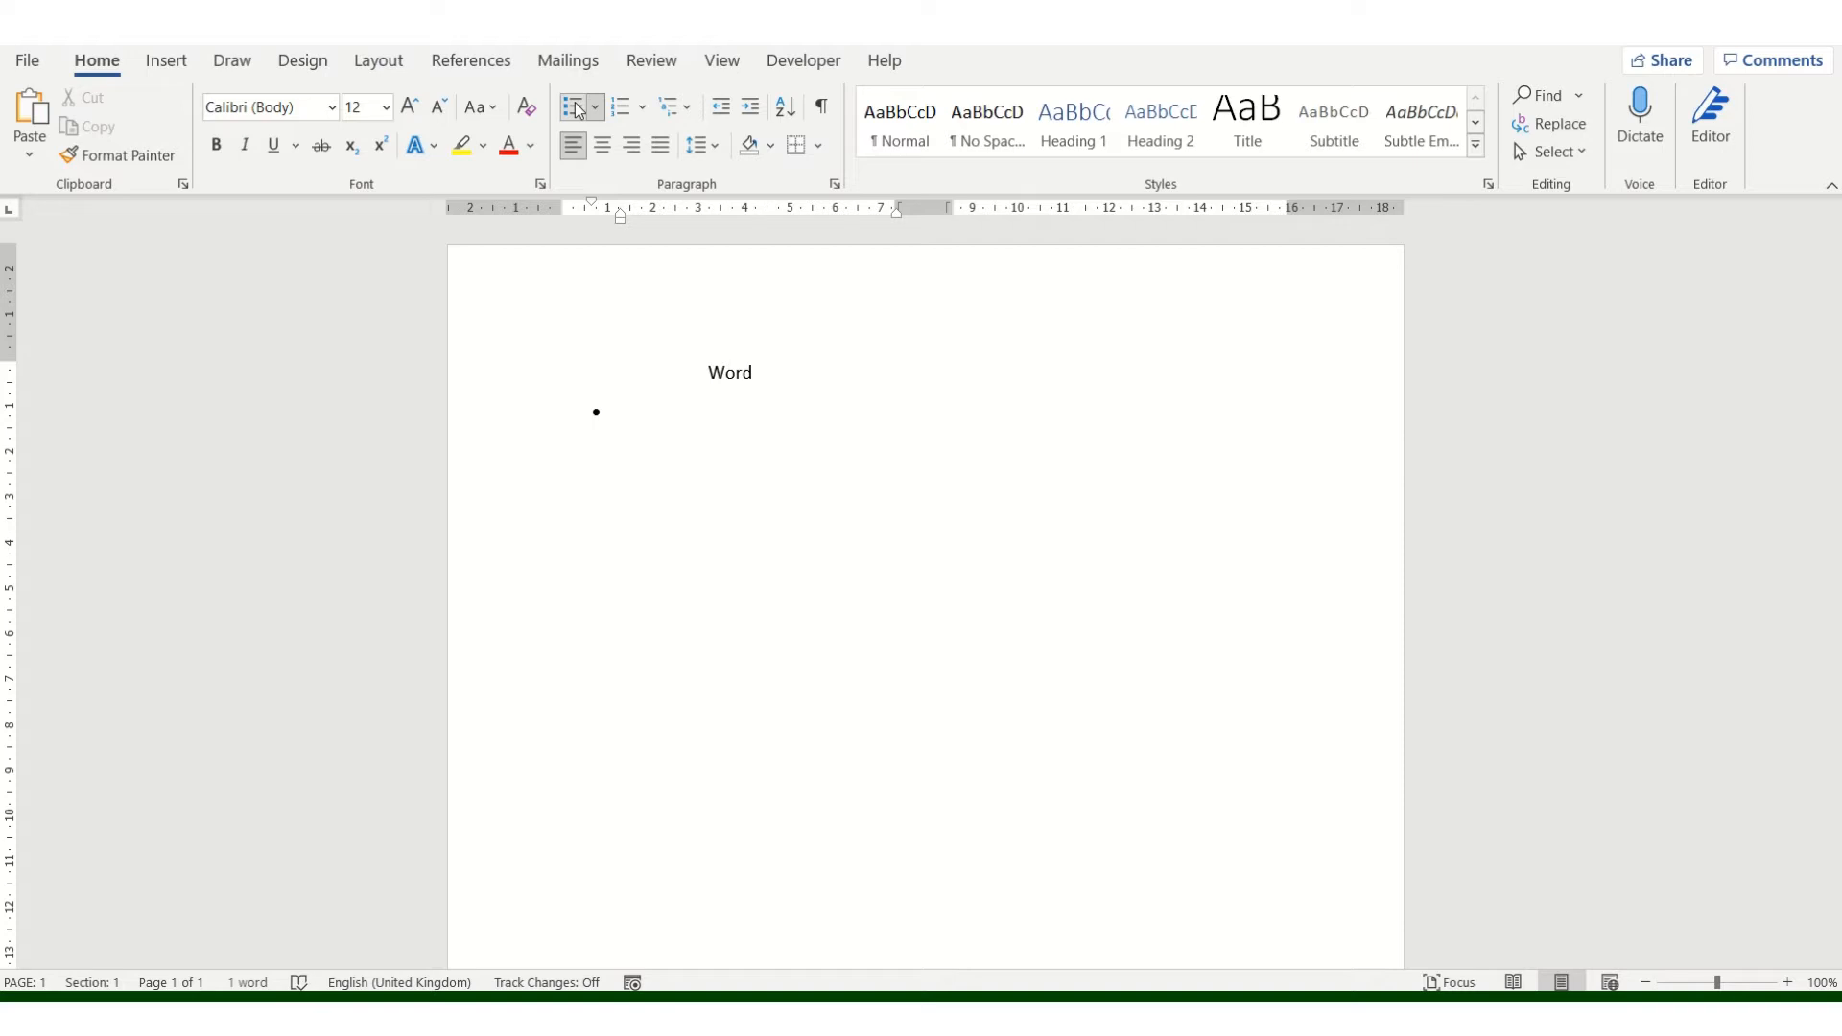
type("Table o")
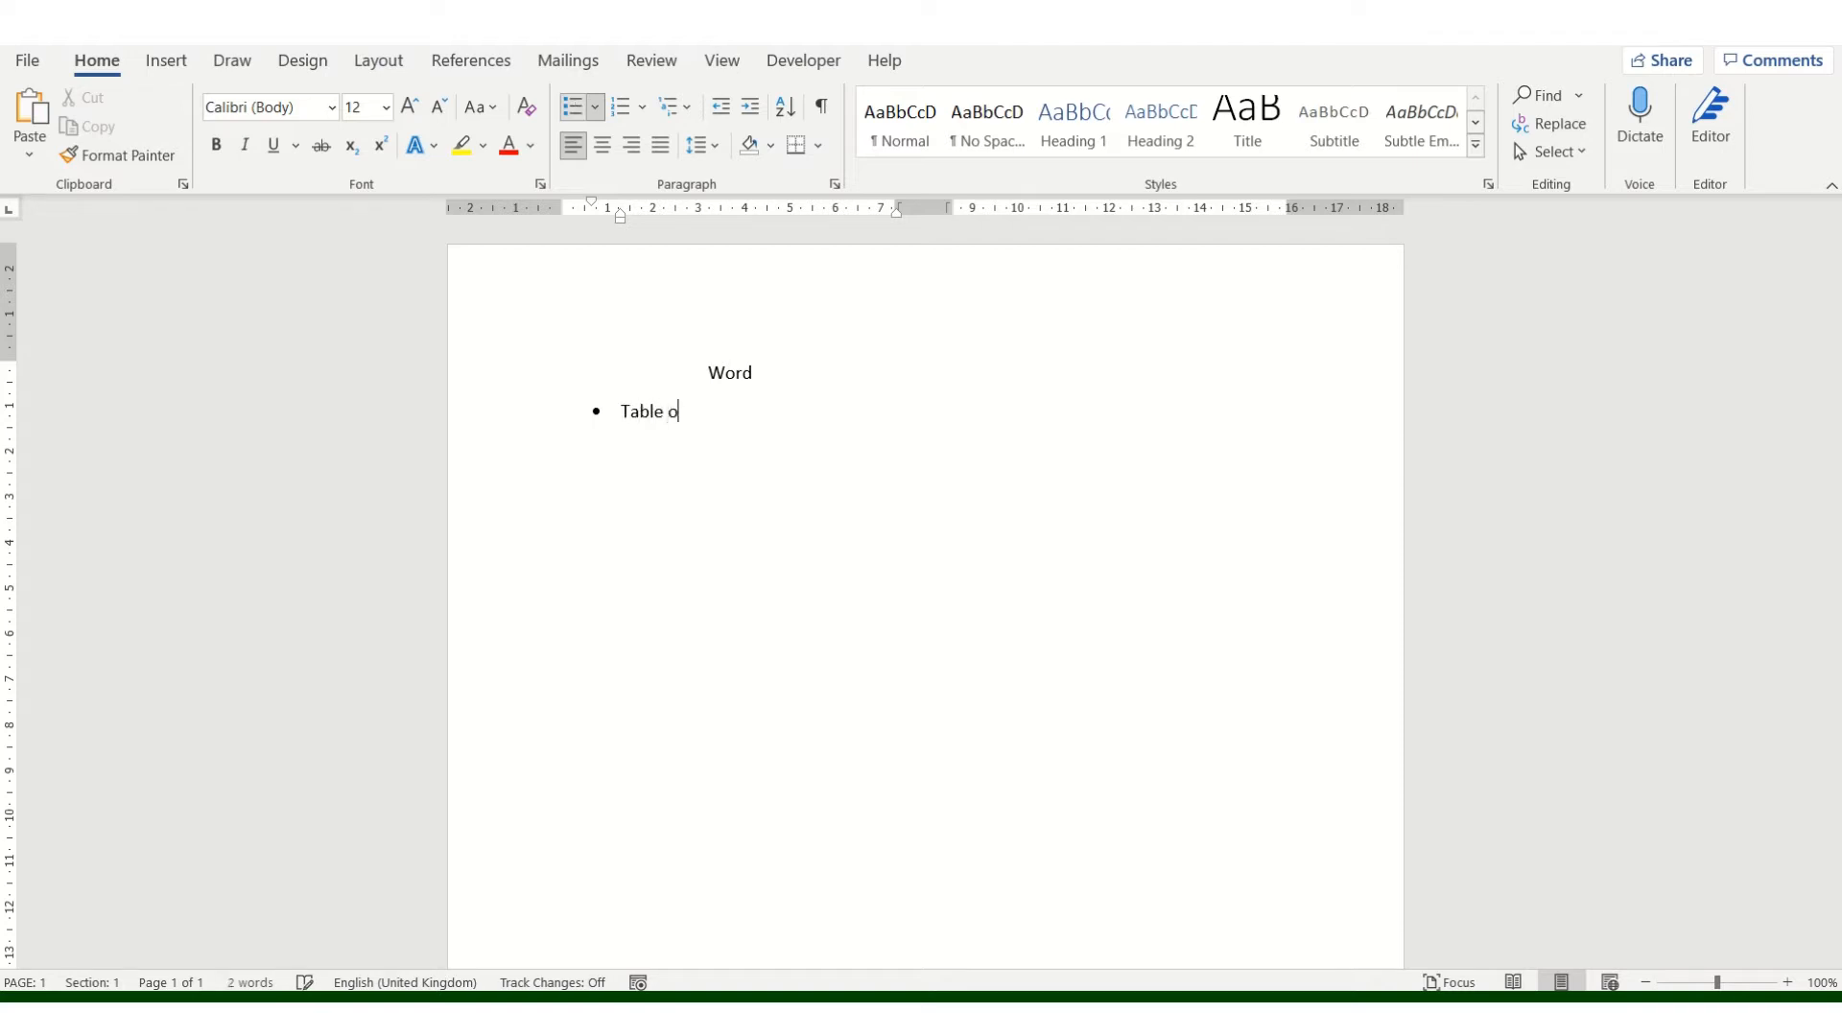
type("f Contents")
key("Return")
type("Breaks")
key("Return")
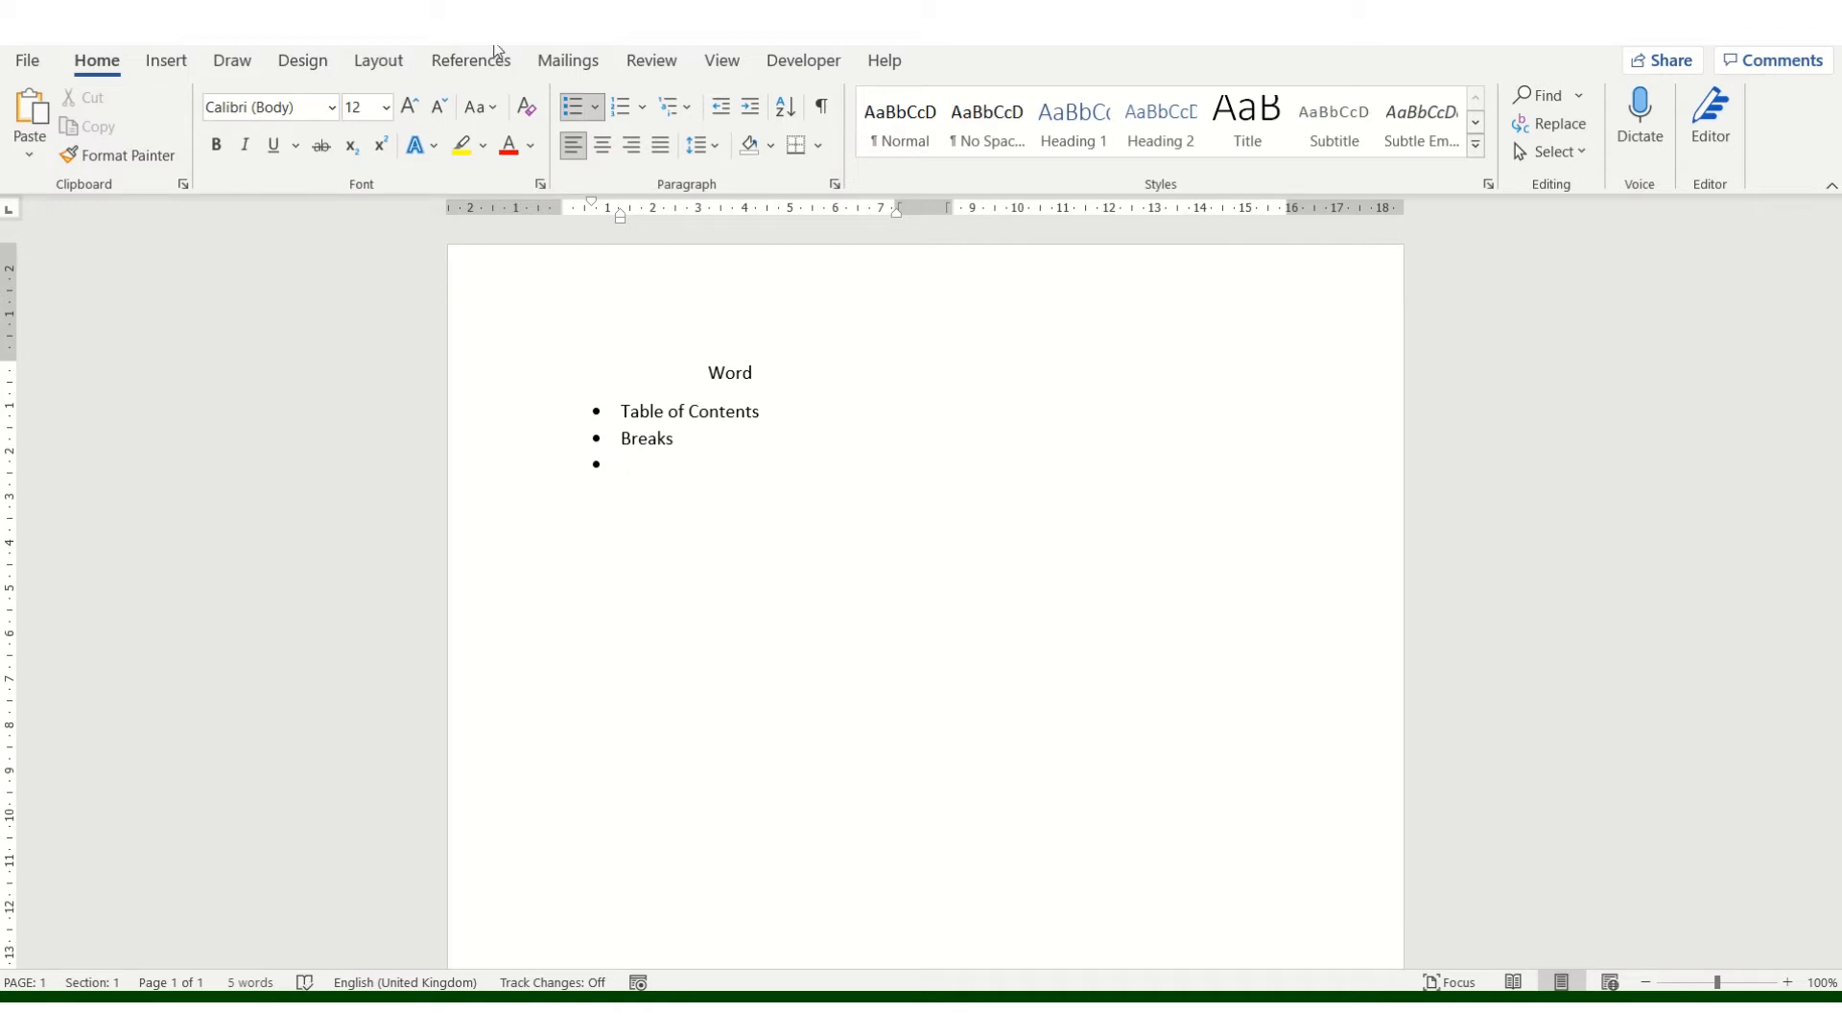
left_click(575, 112)
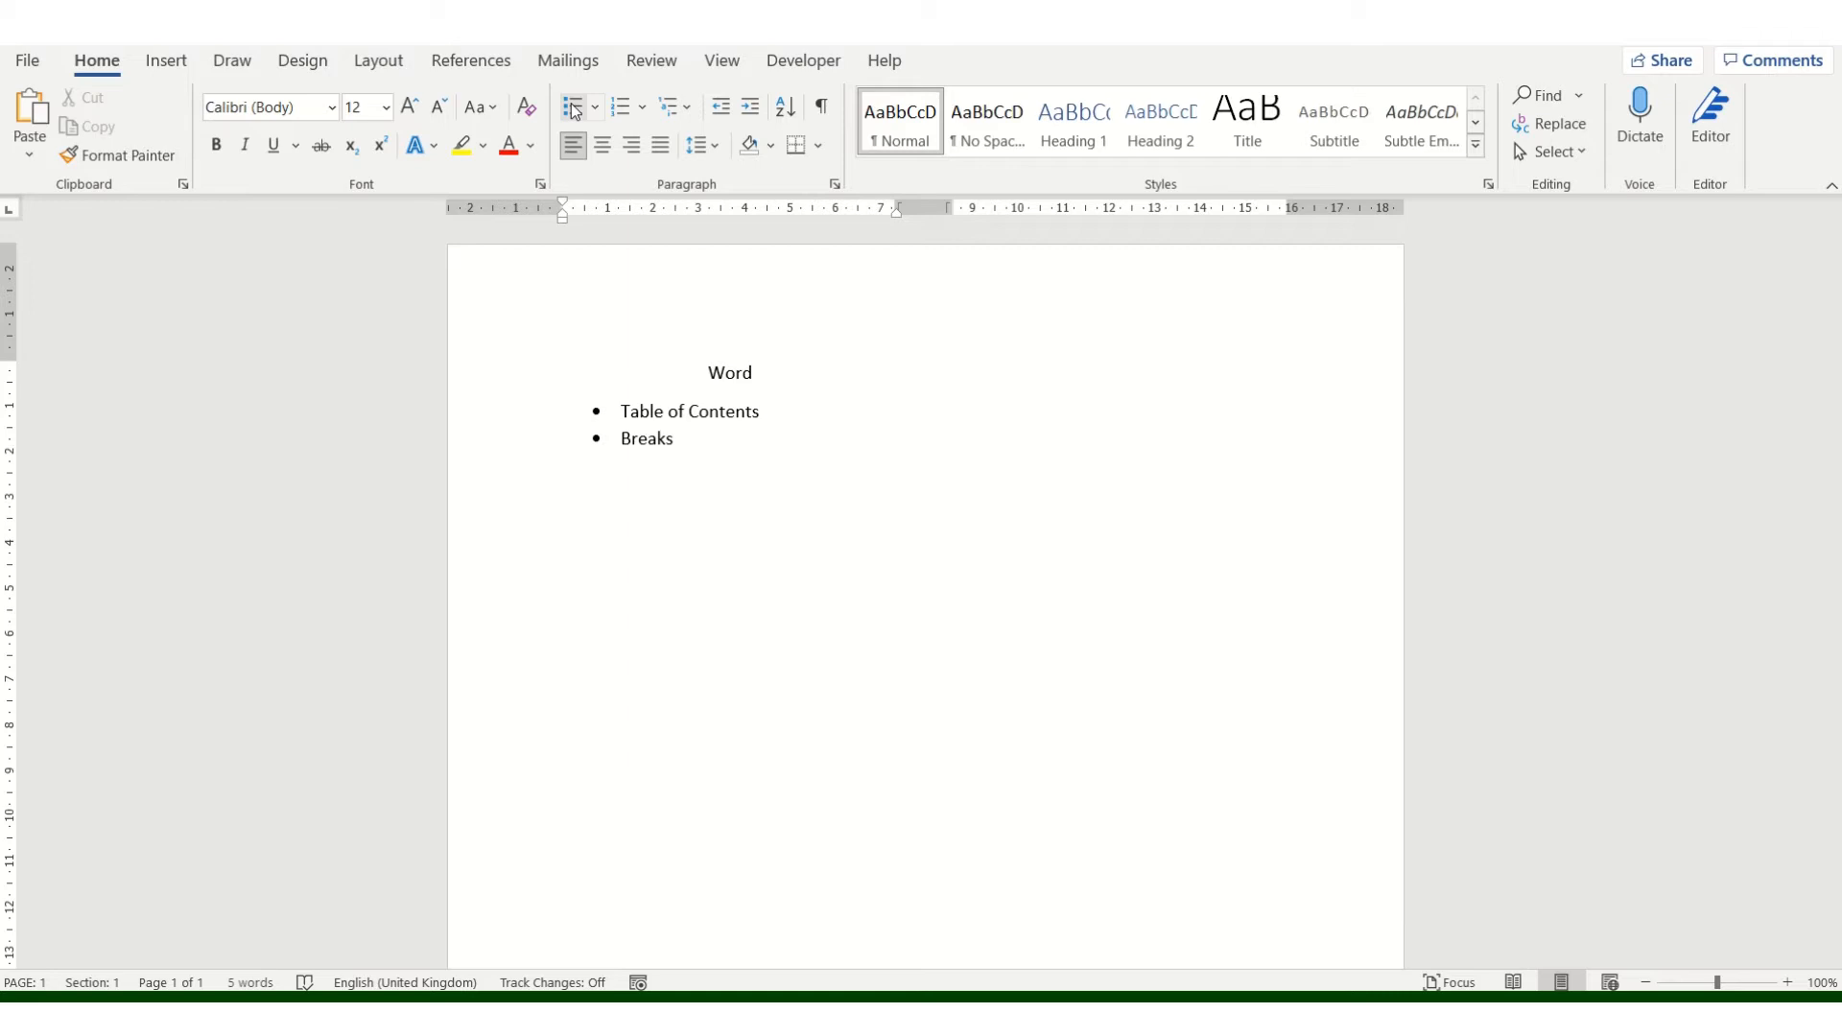
Step: Insert a column break below the Word list to continue in the second column
left_click(166, 59)
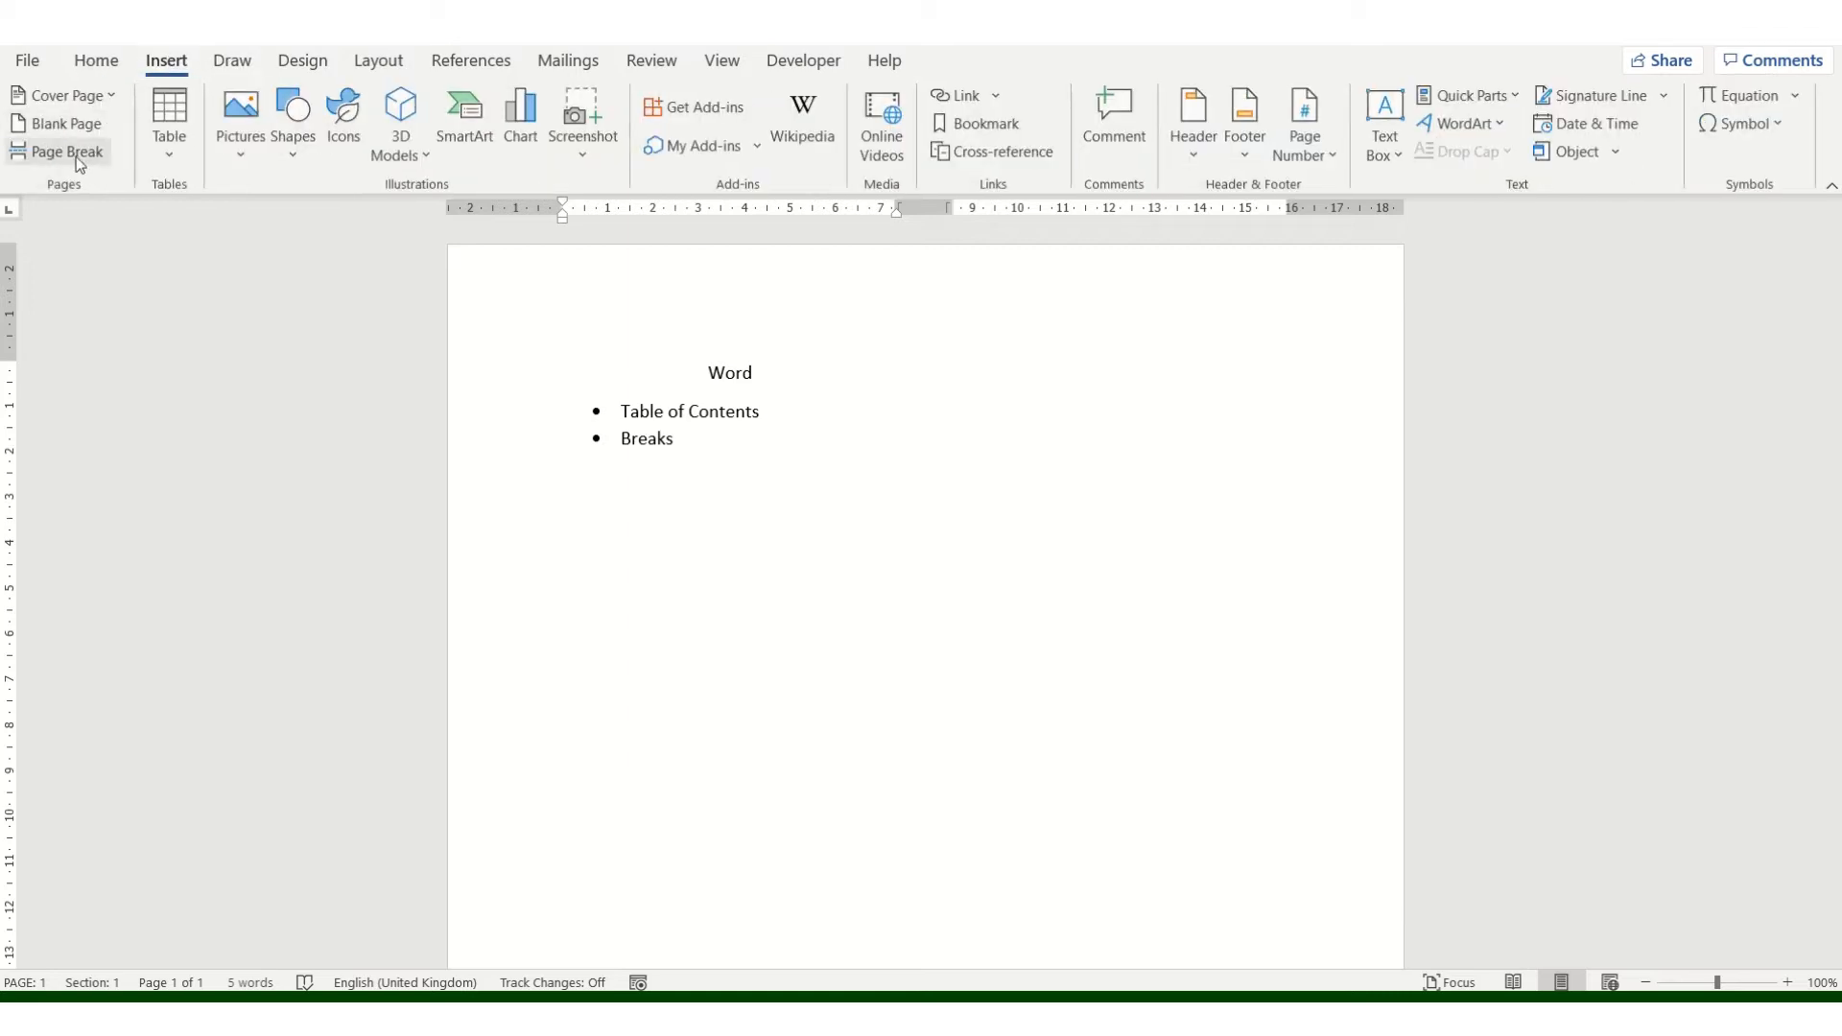
left_click(386, 62)
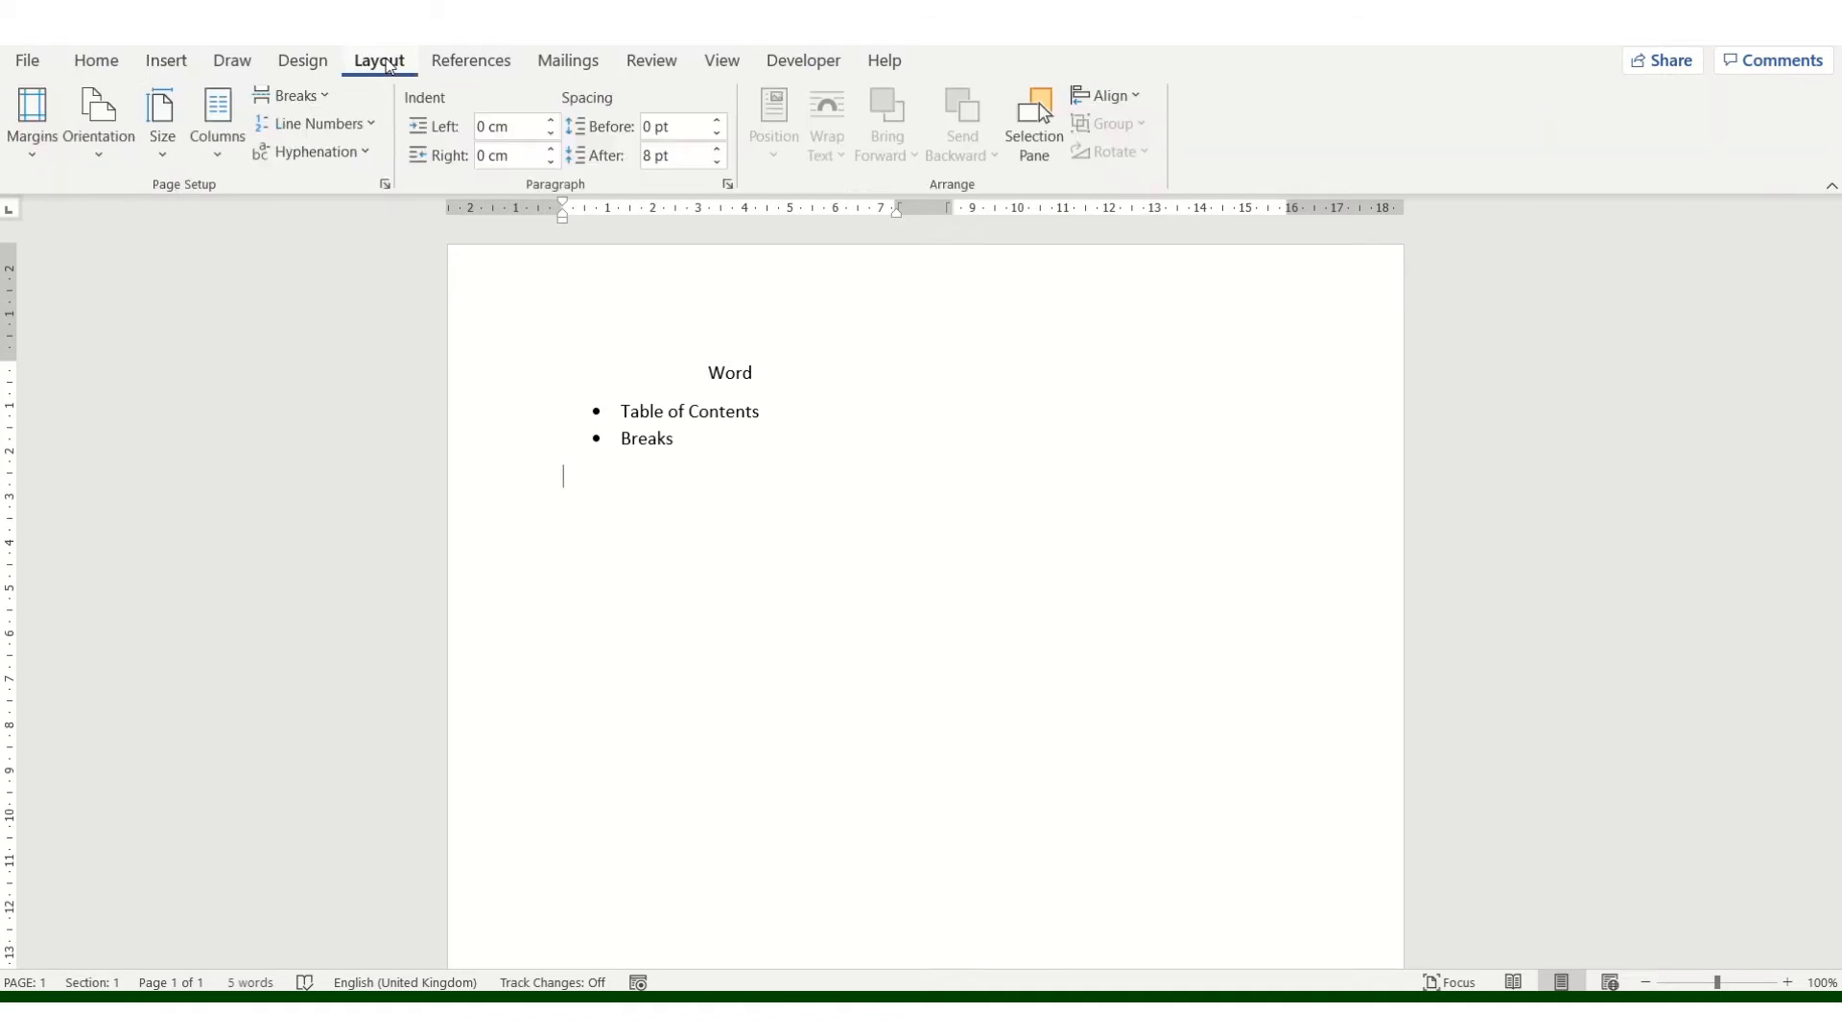
left_click(323, 96)
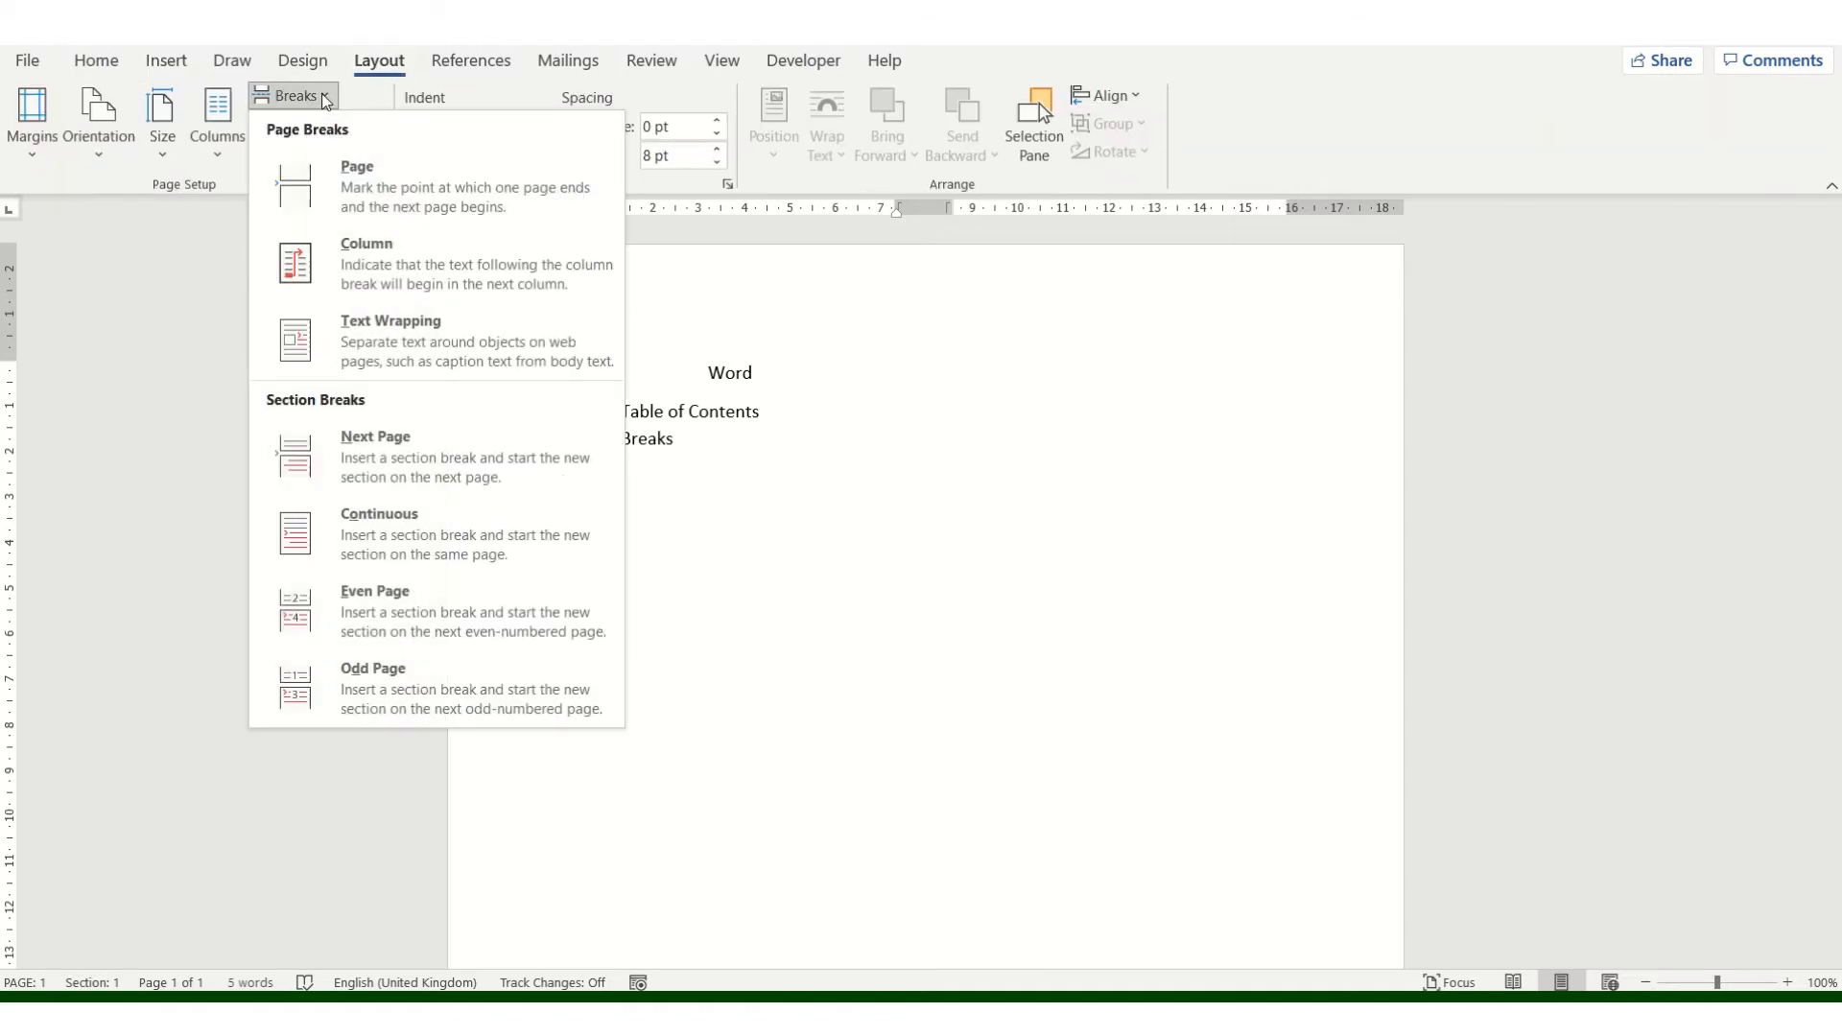
left_click(395, 268)
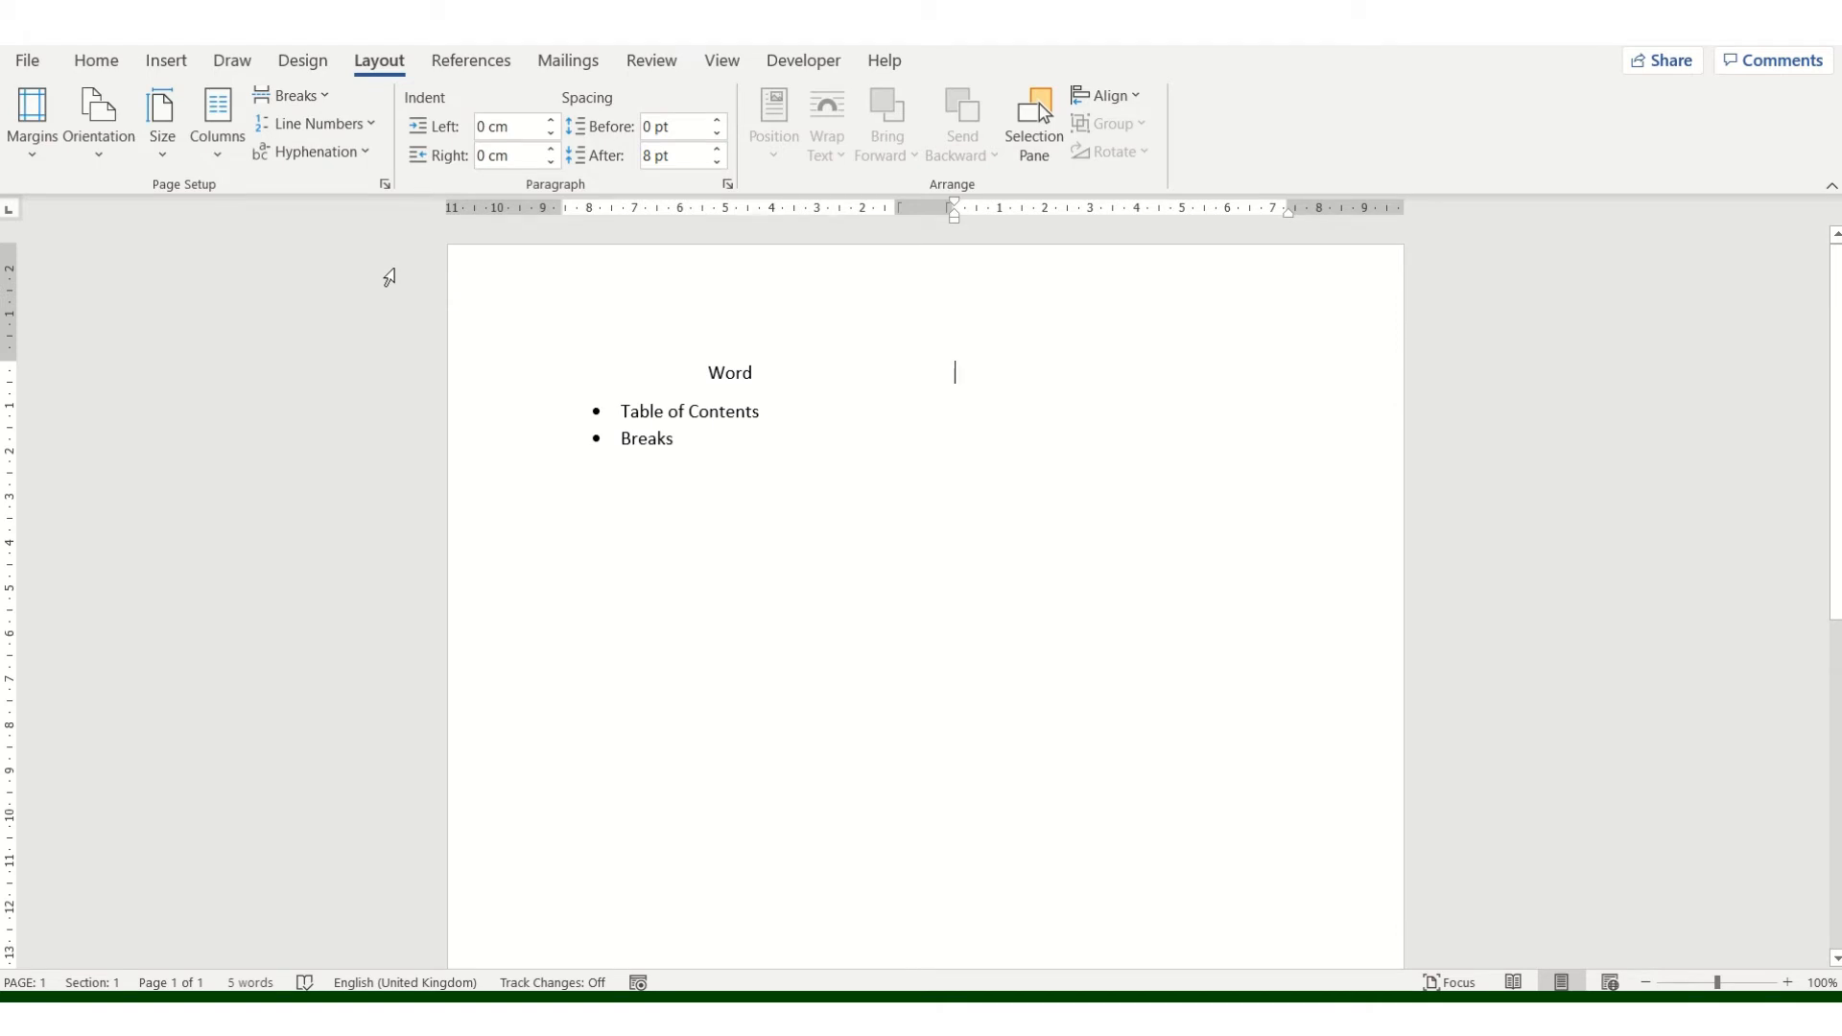
Step: Add the centered heading "Excel" at the top of the second column and start a new line below it
left_click(93, 59)
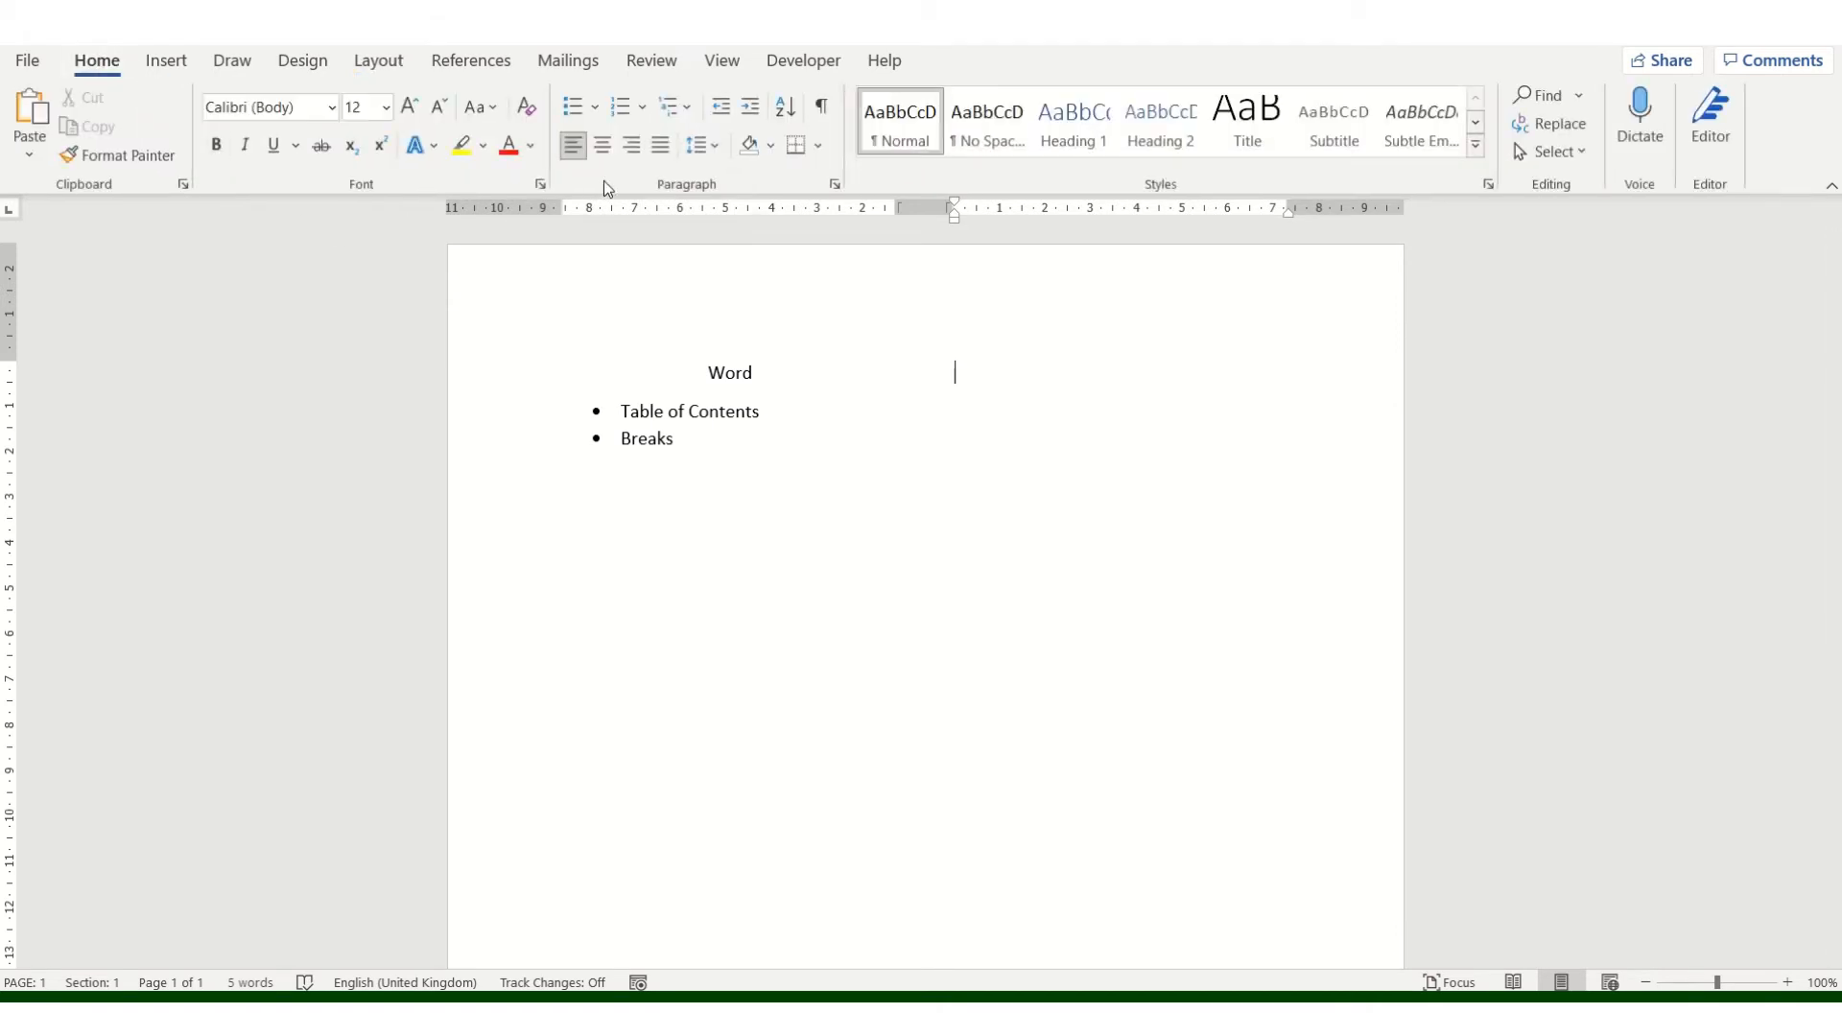
left_click(604, 145)
type("Excel")
key("Return")
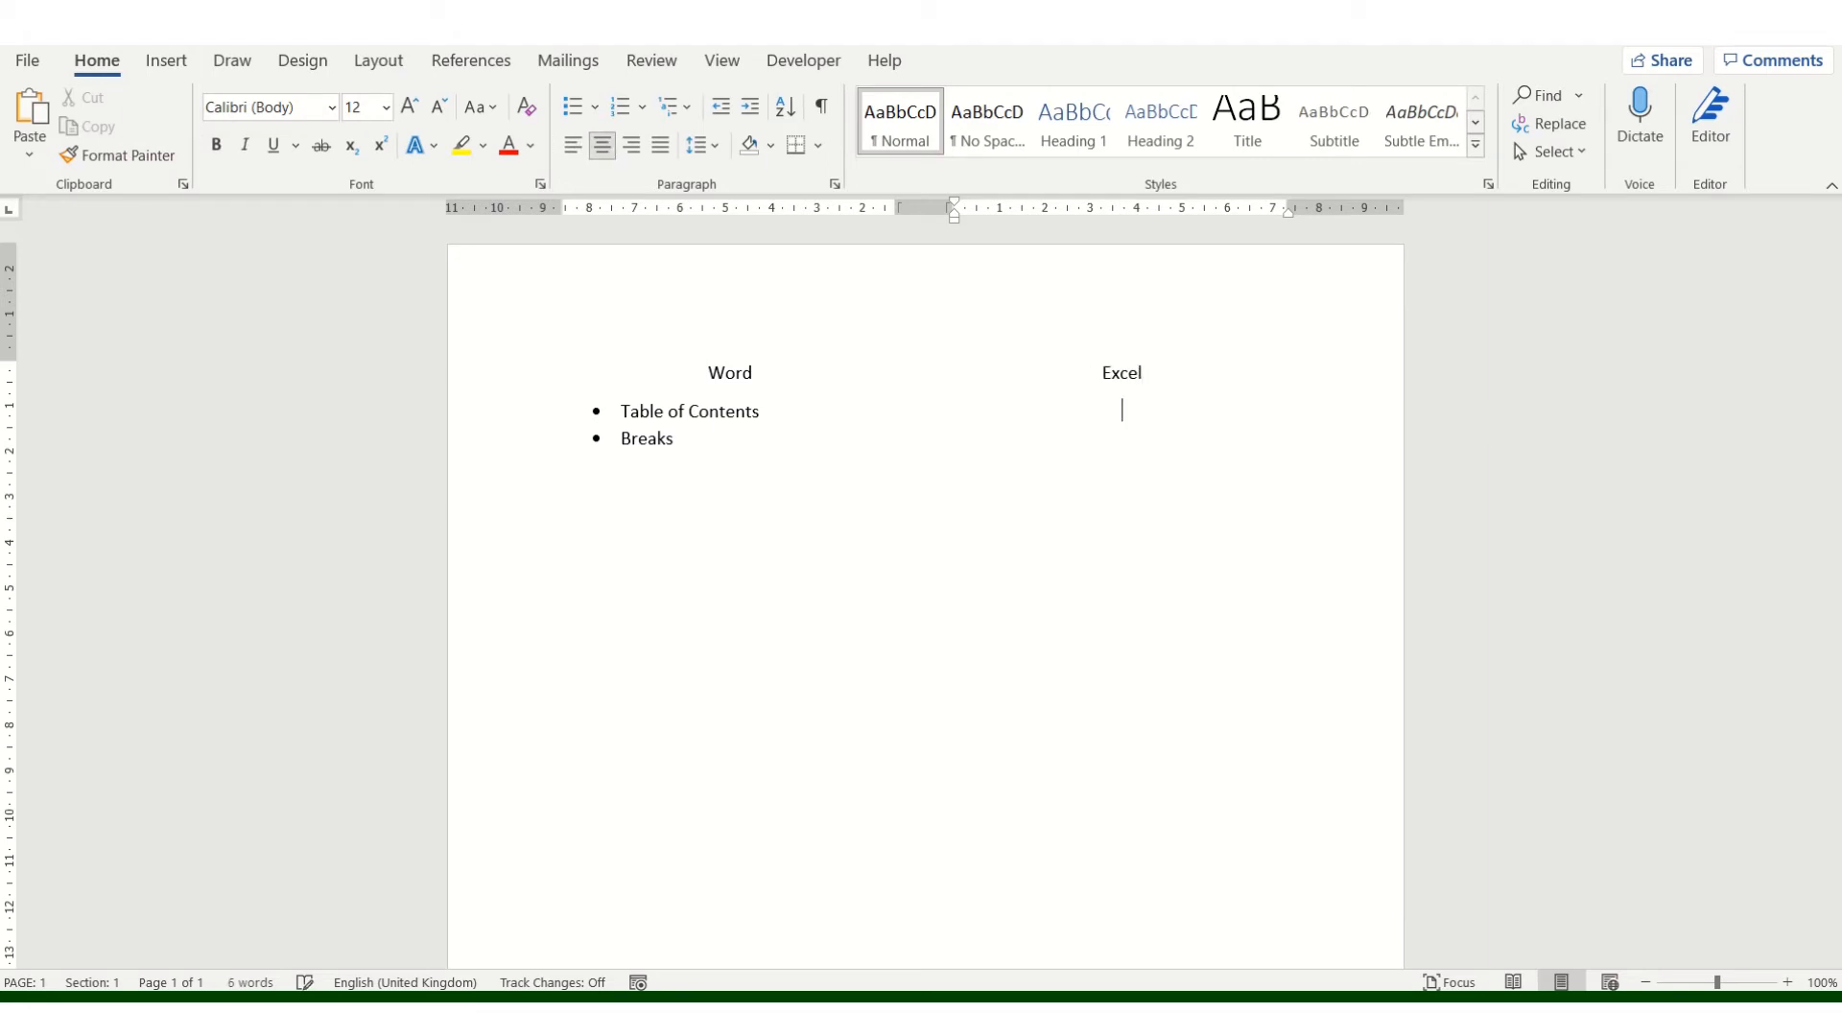
Step: Add a left-aligned bulleted list under the Excel heading with "Formulas" and "Pivot Tables", ending with an unbulleted line
left_click(573, 145)
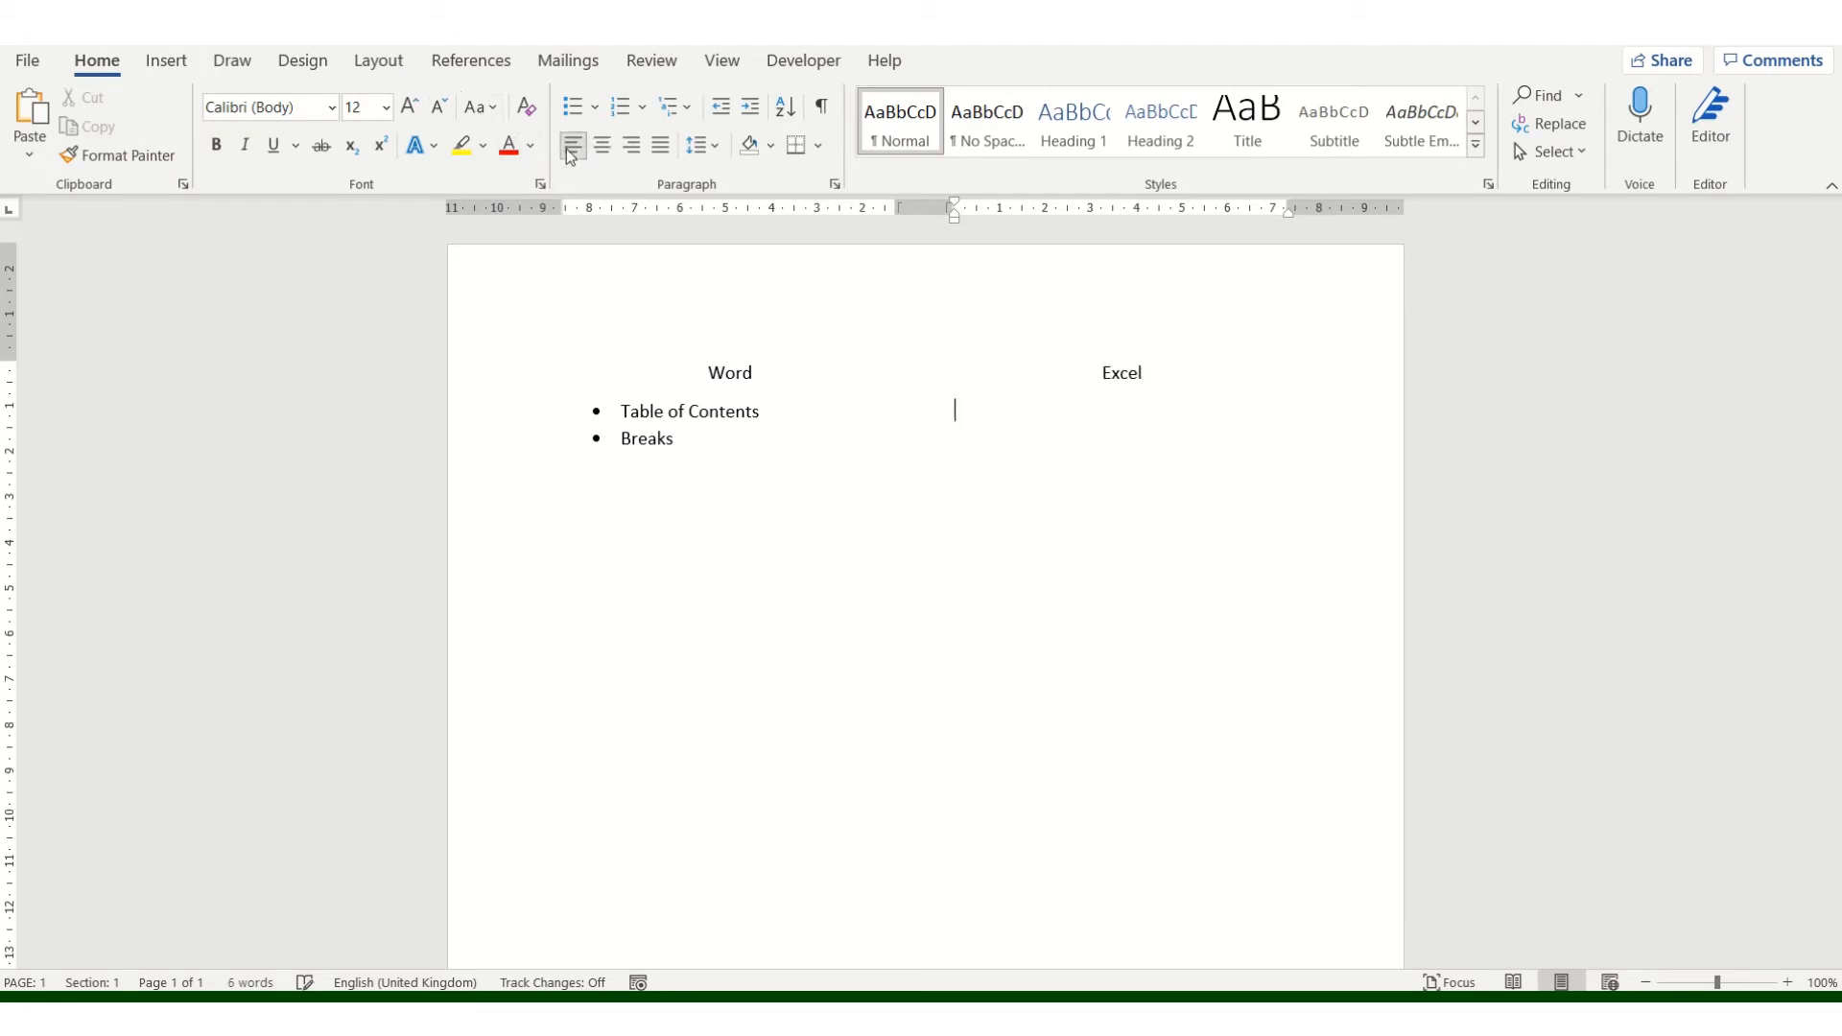
left_click(573, 107)
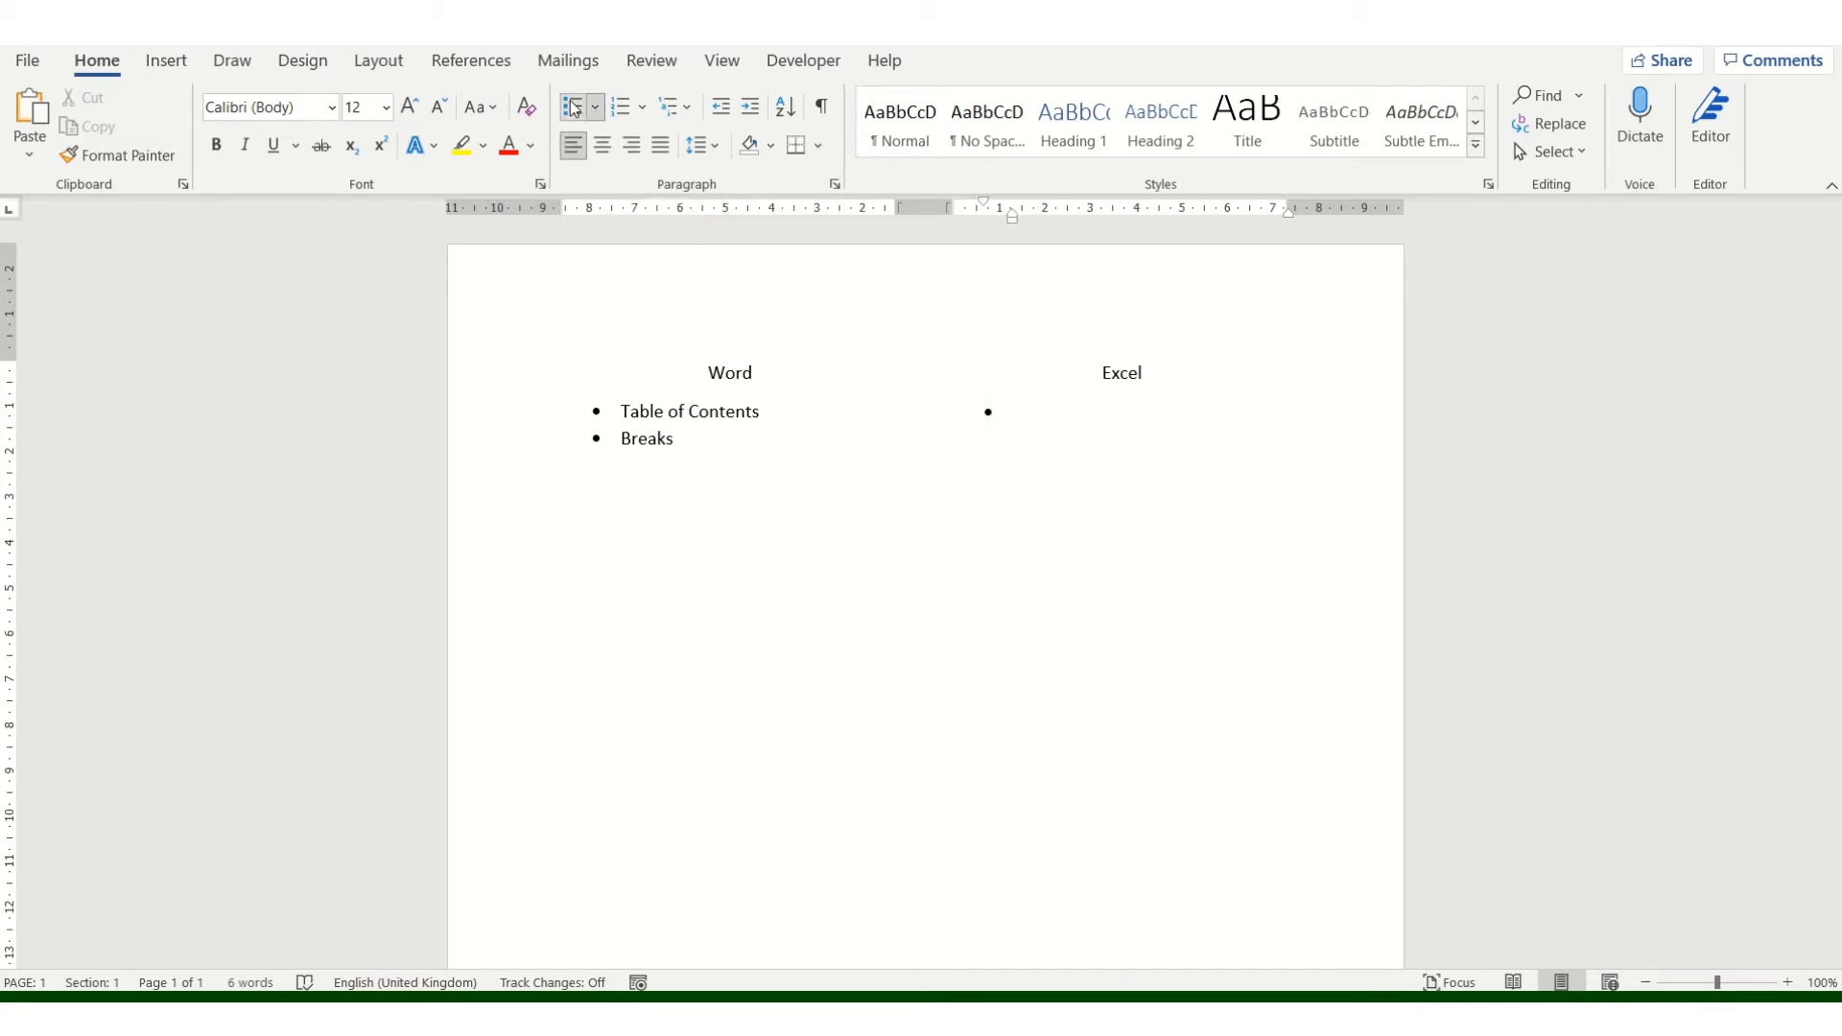
type("Formulas")
key("Return")
type("Pivot Talbles")
key("Return")
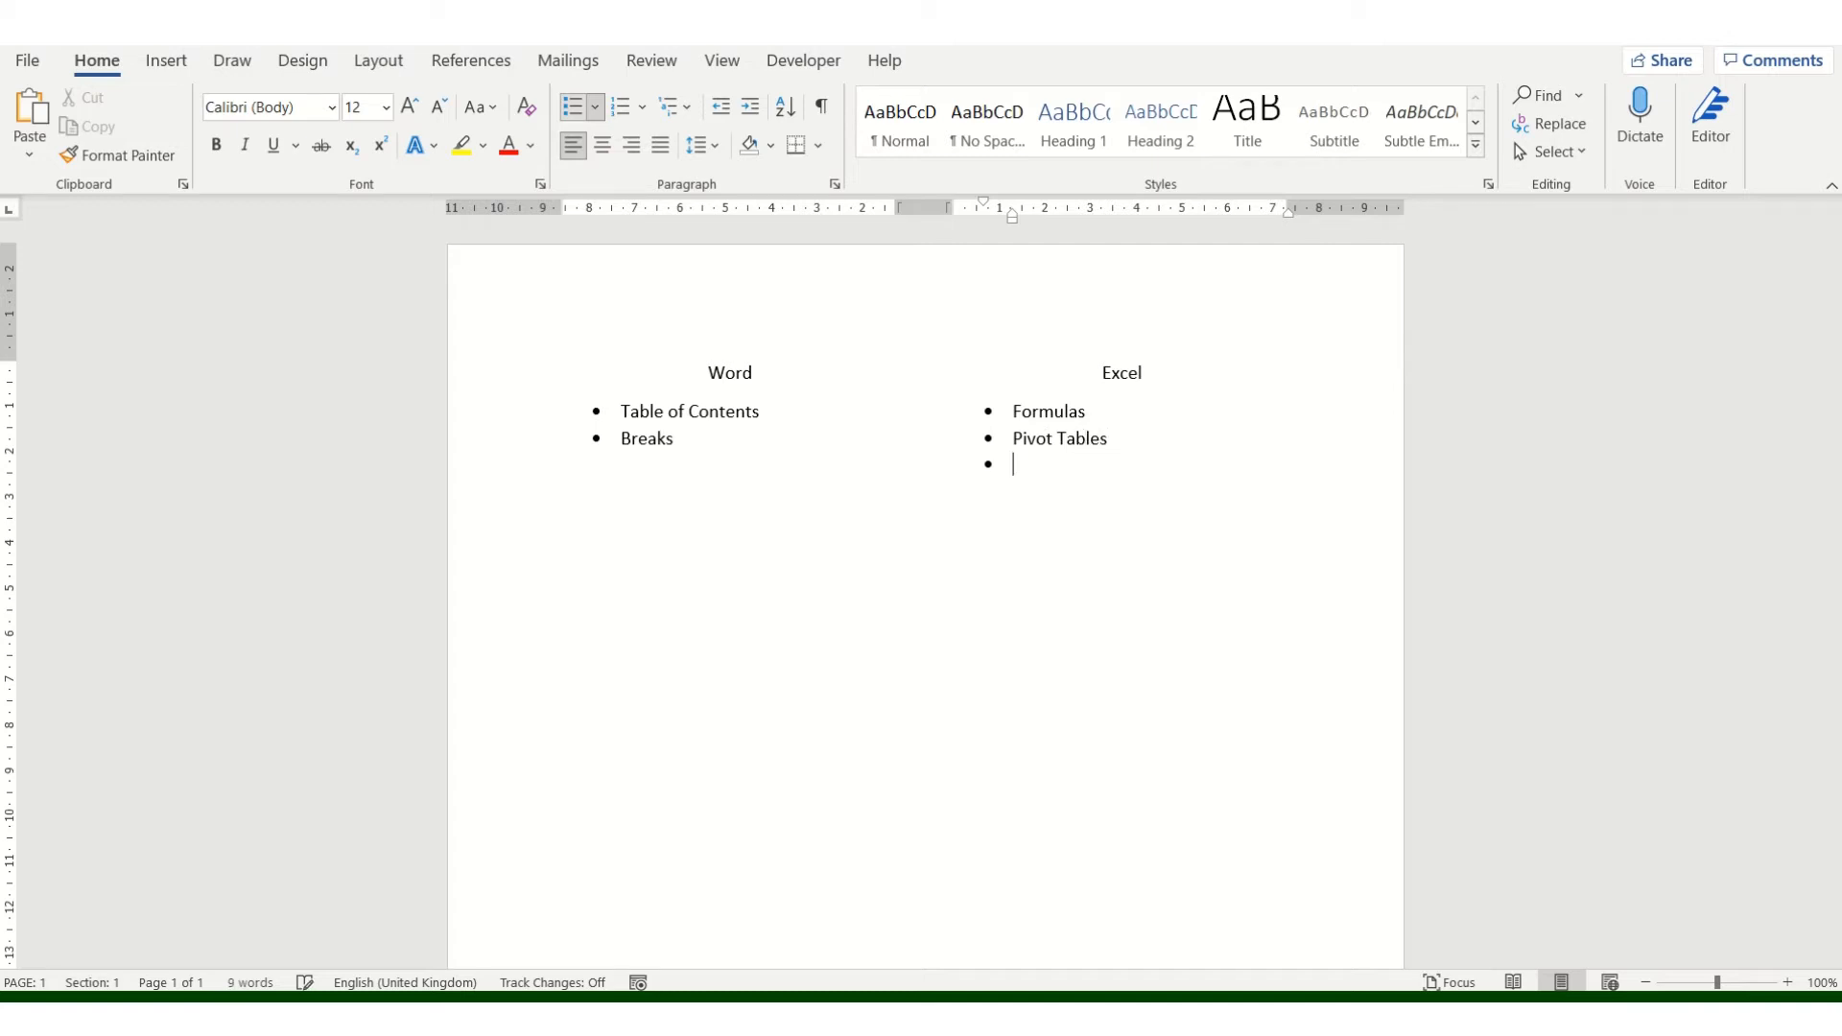
left_click(568, 112)
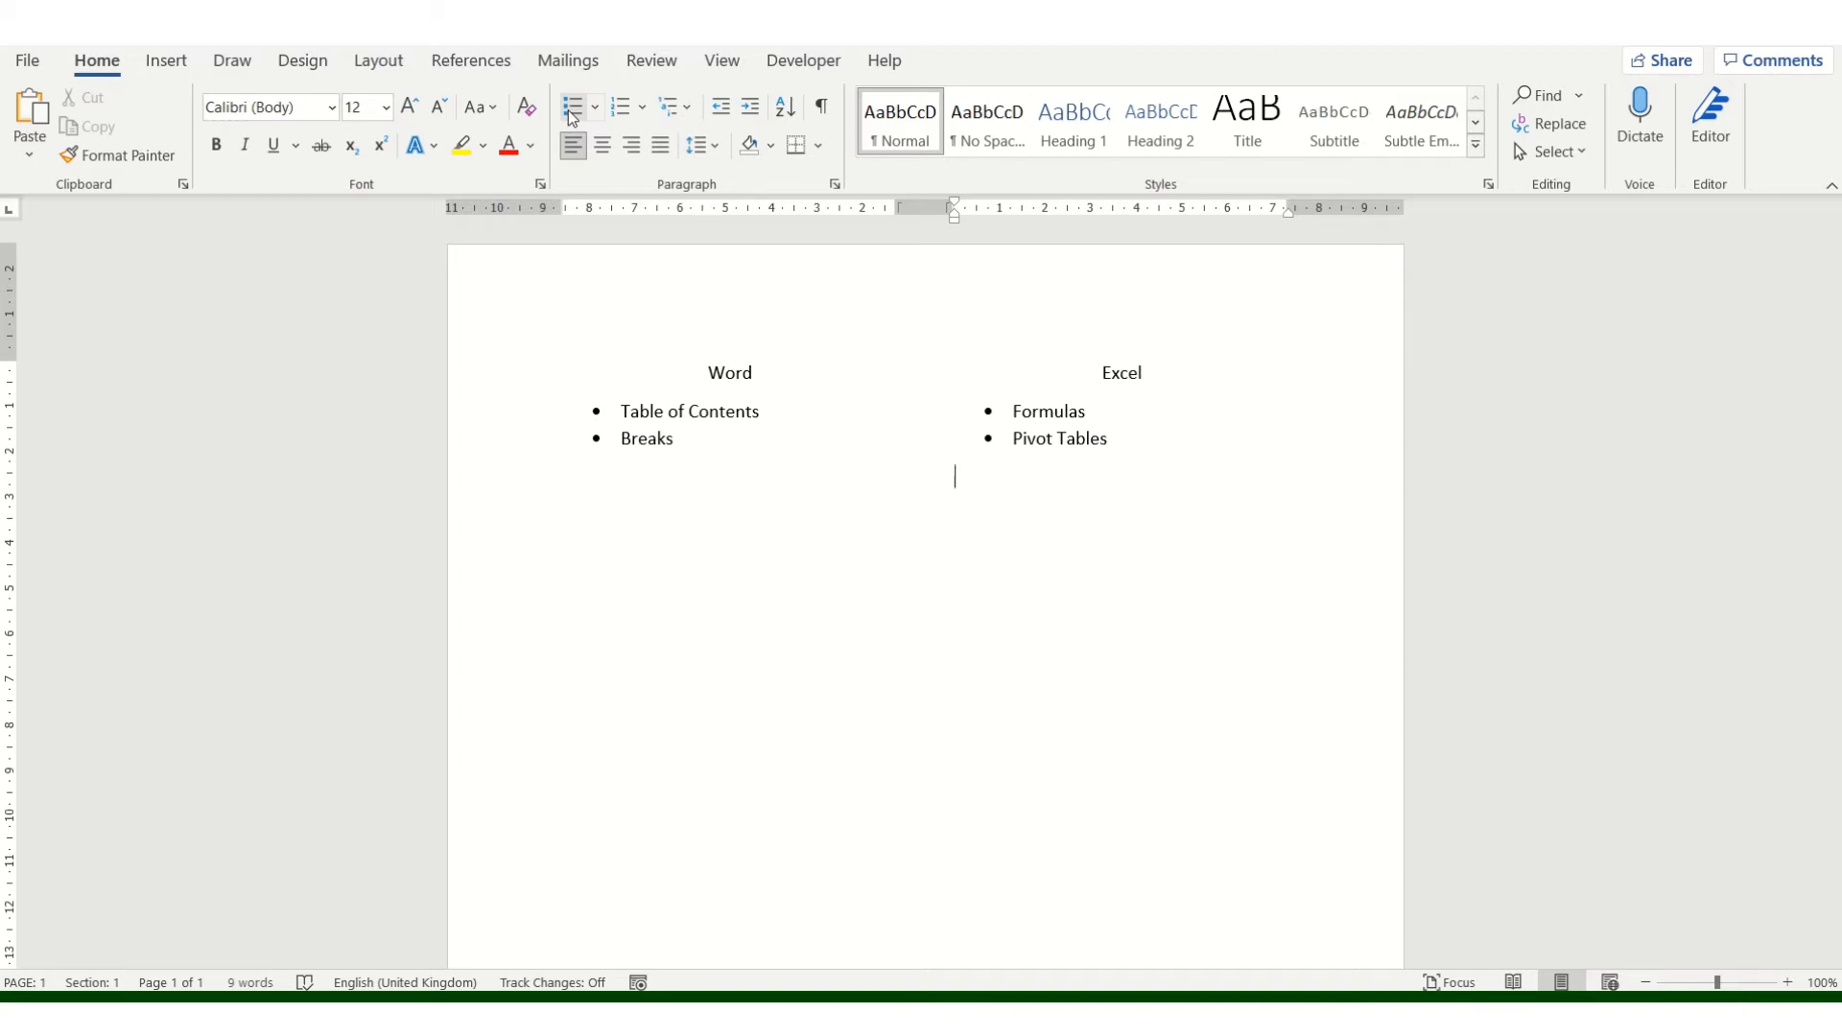
Step: Insert a continuous section break below the Excel list and set the new section to three columns
left_click(379, 66)
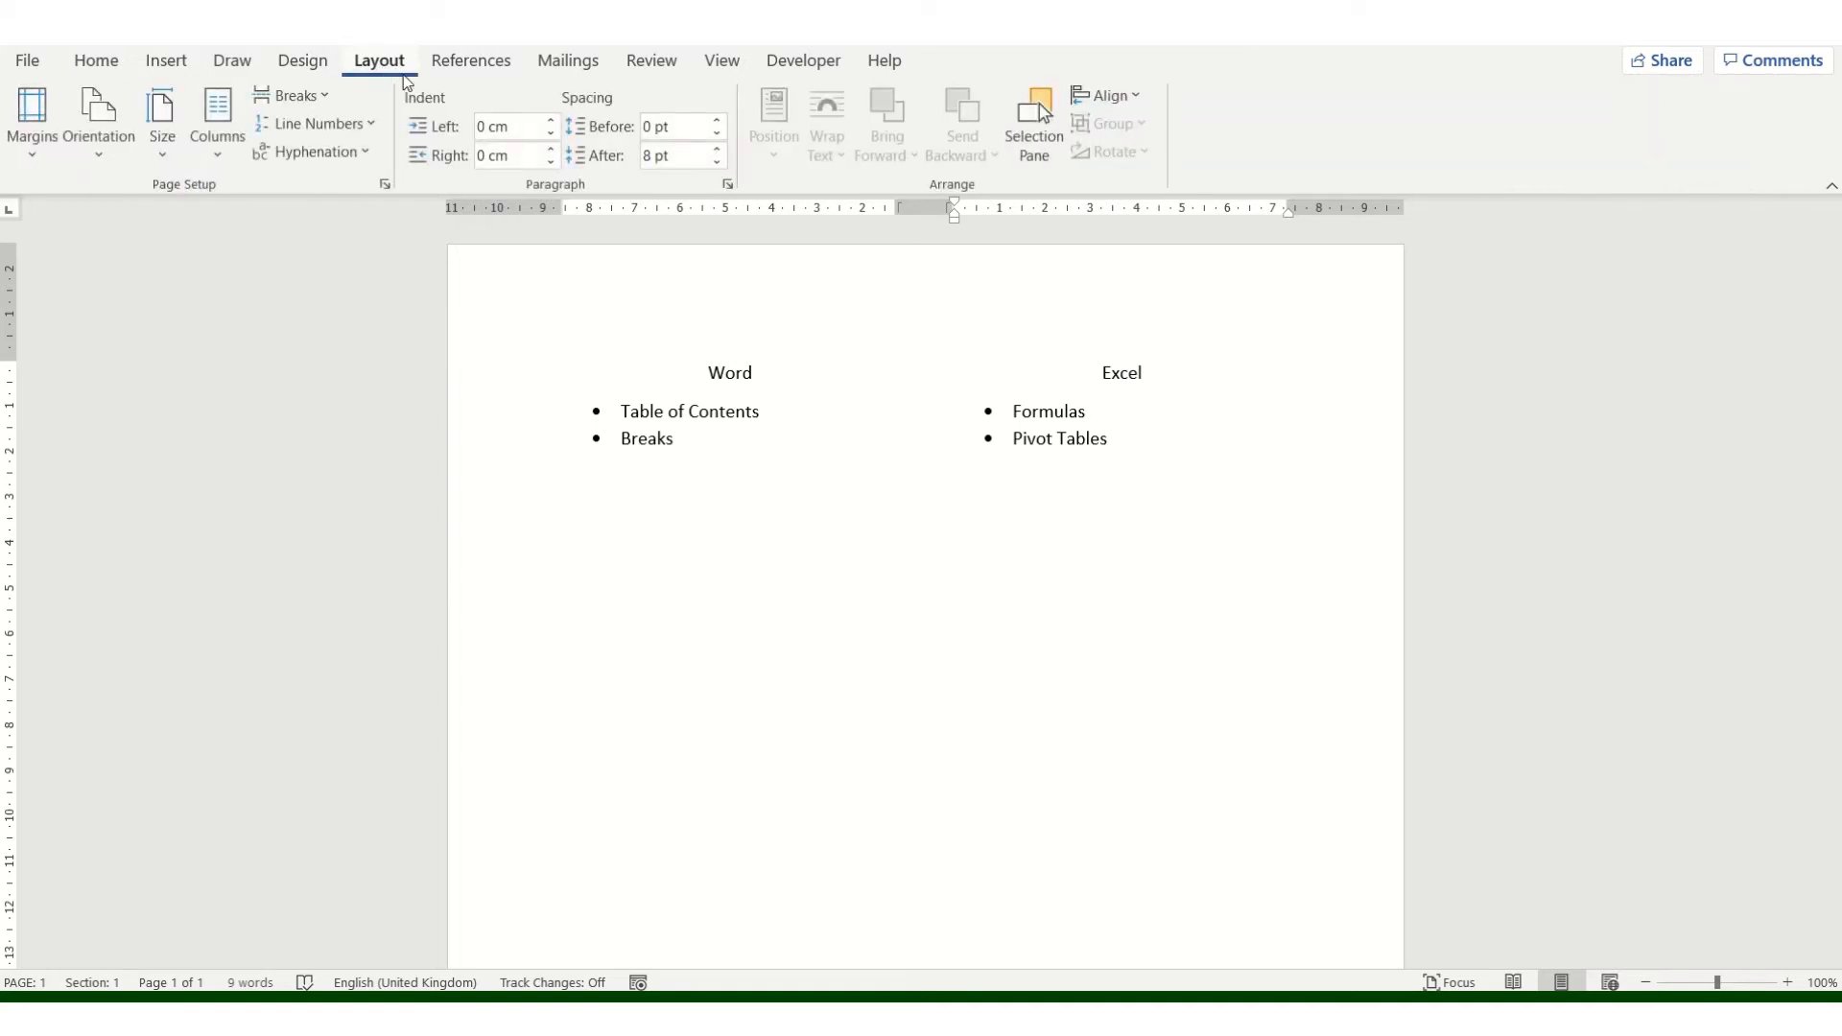
left_click(323, 95)
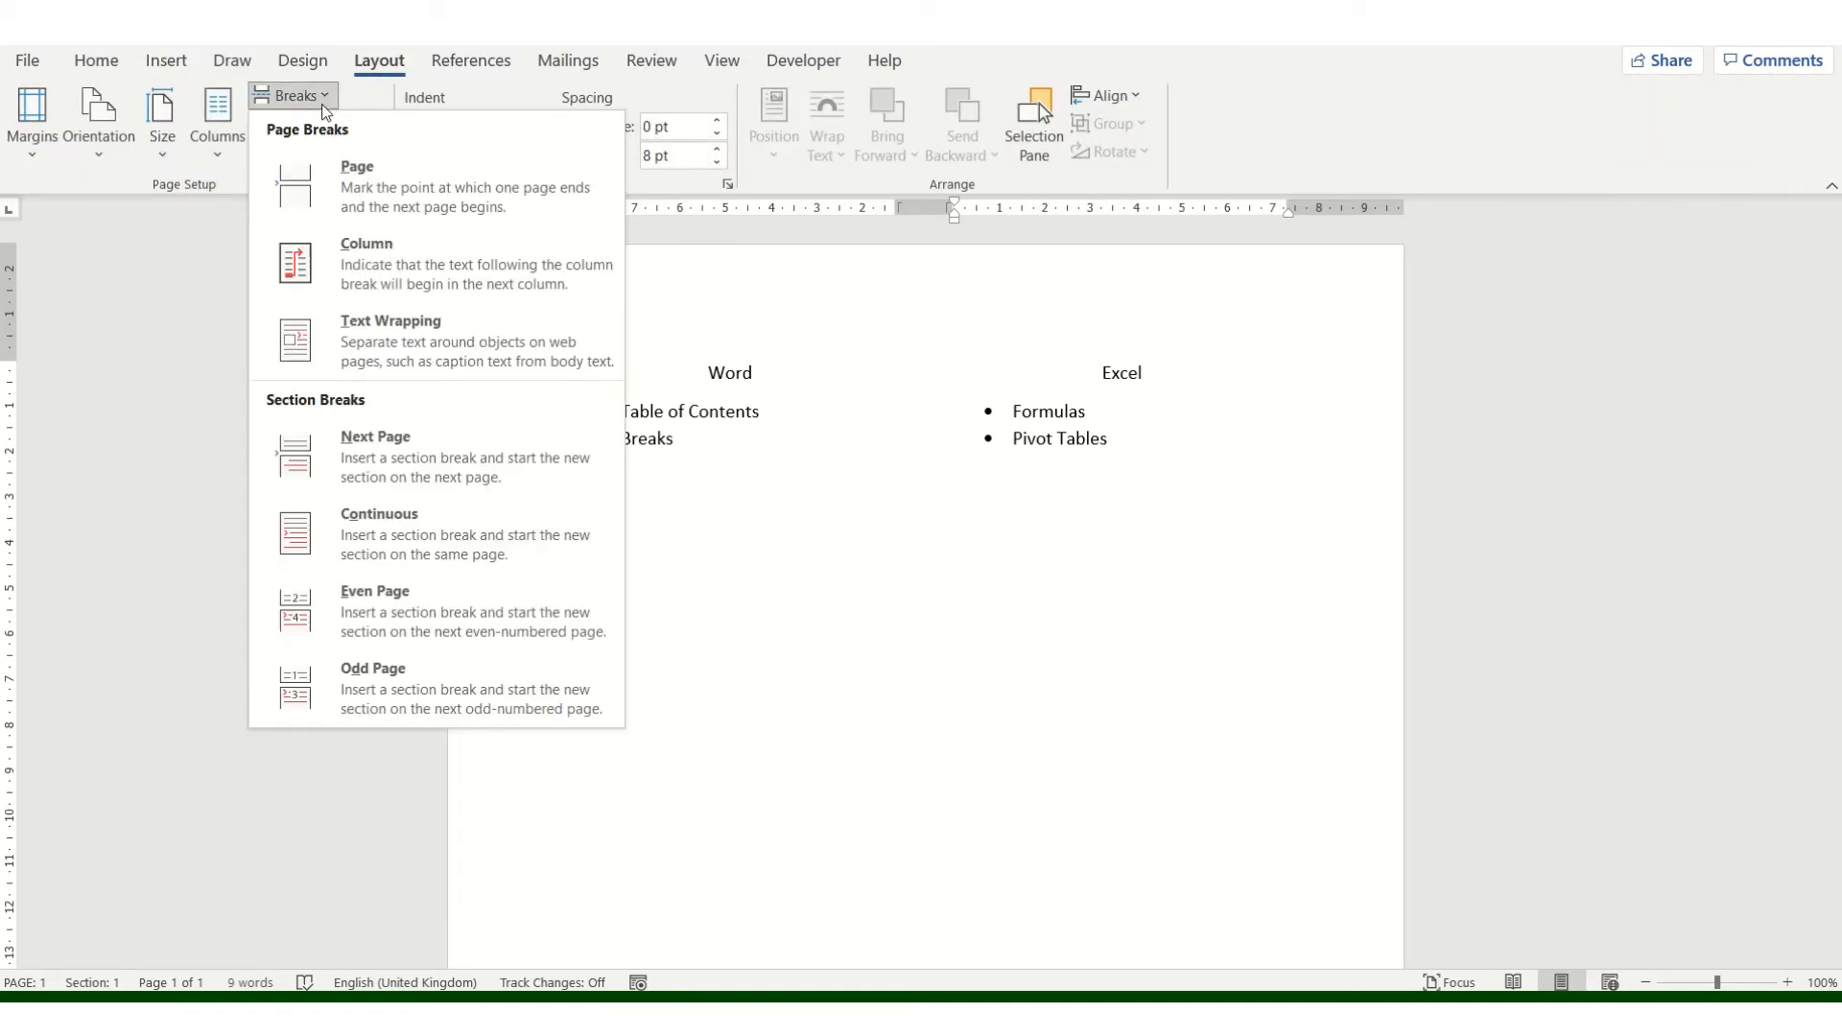
left_click(416, 532)
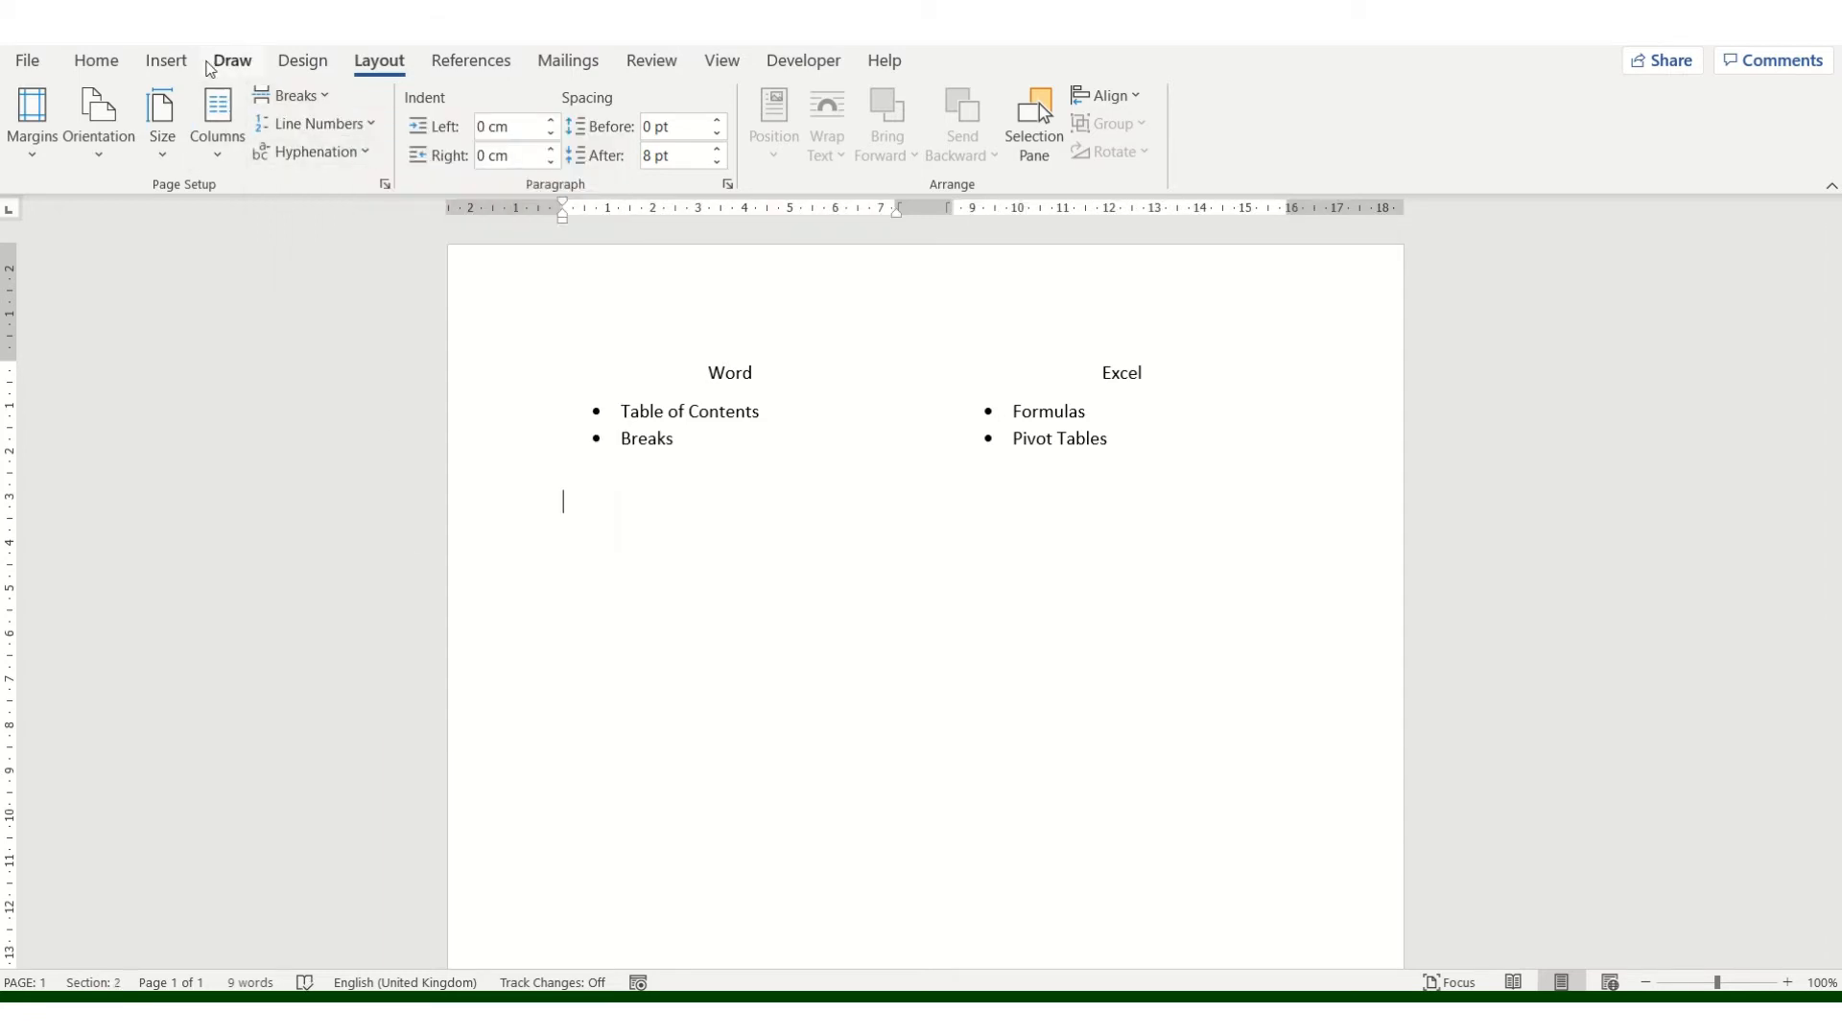
left_click(230, 158)
left_click(276, 335)
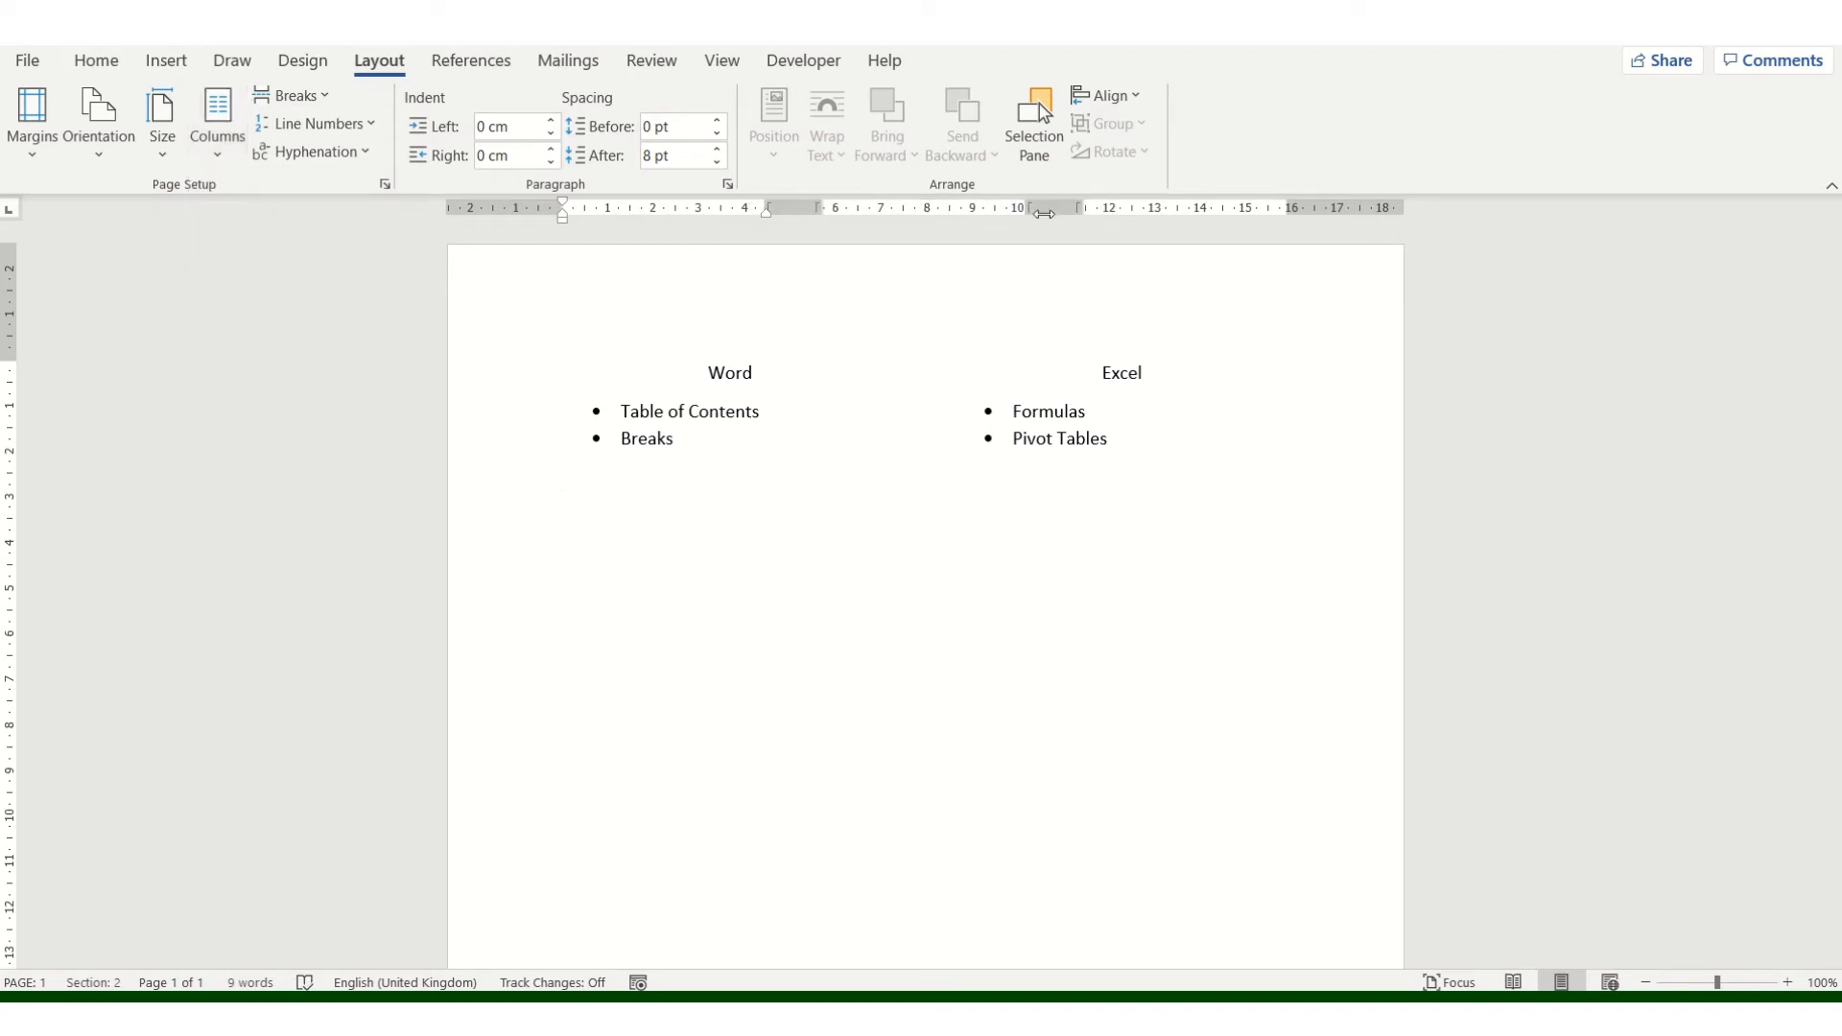
Step: Add the centered heading "Access" in the first column of the three-column section and start a new line below it
left_click(96, 61)
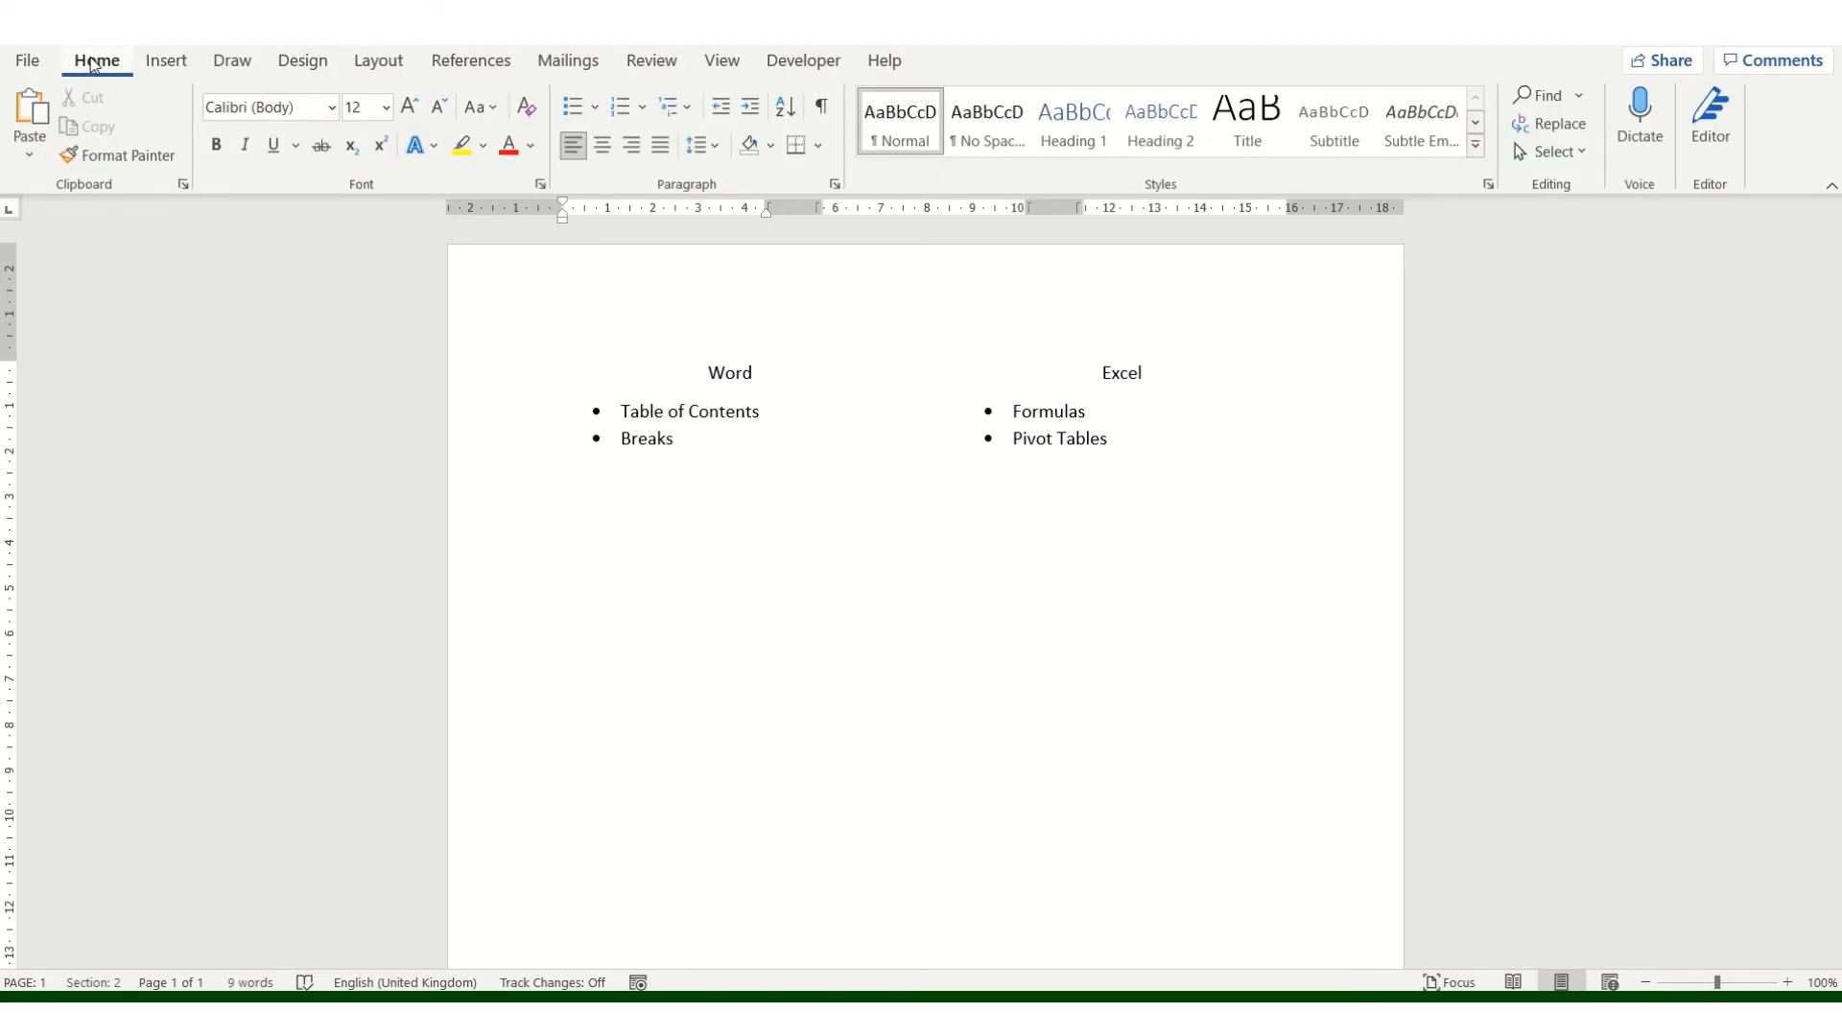
left_click(600, 146)
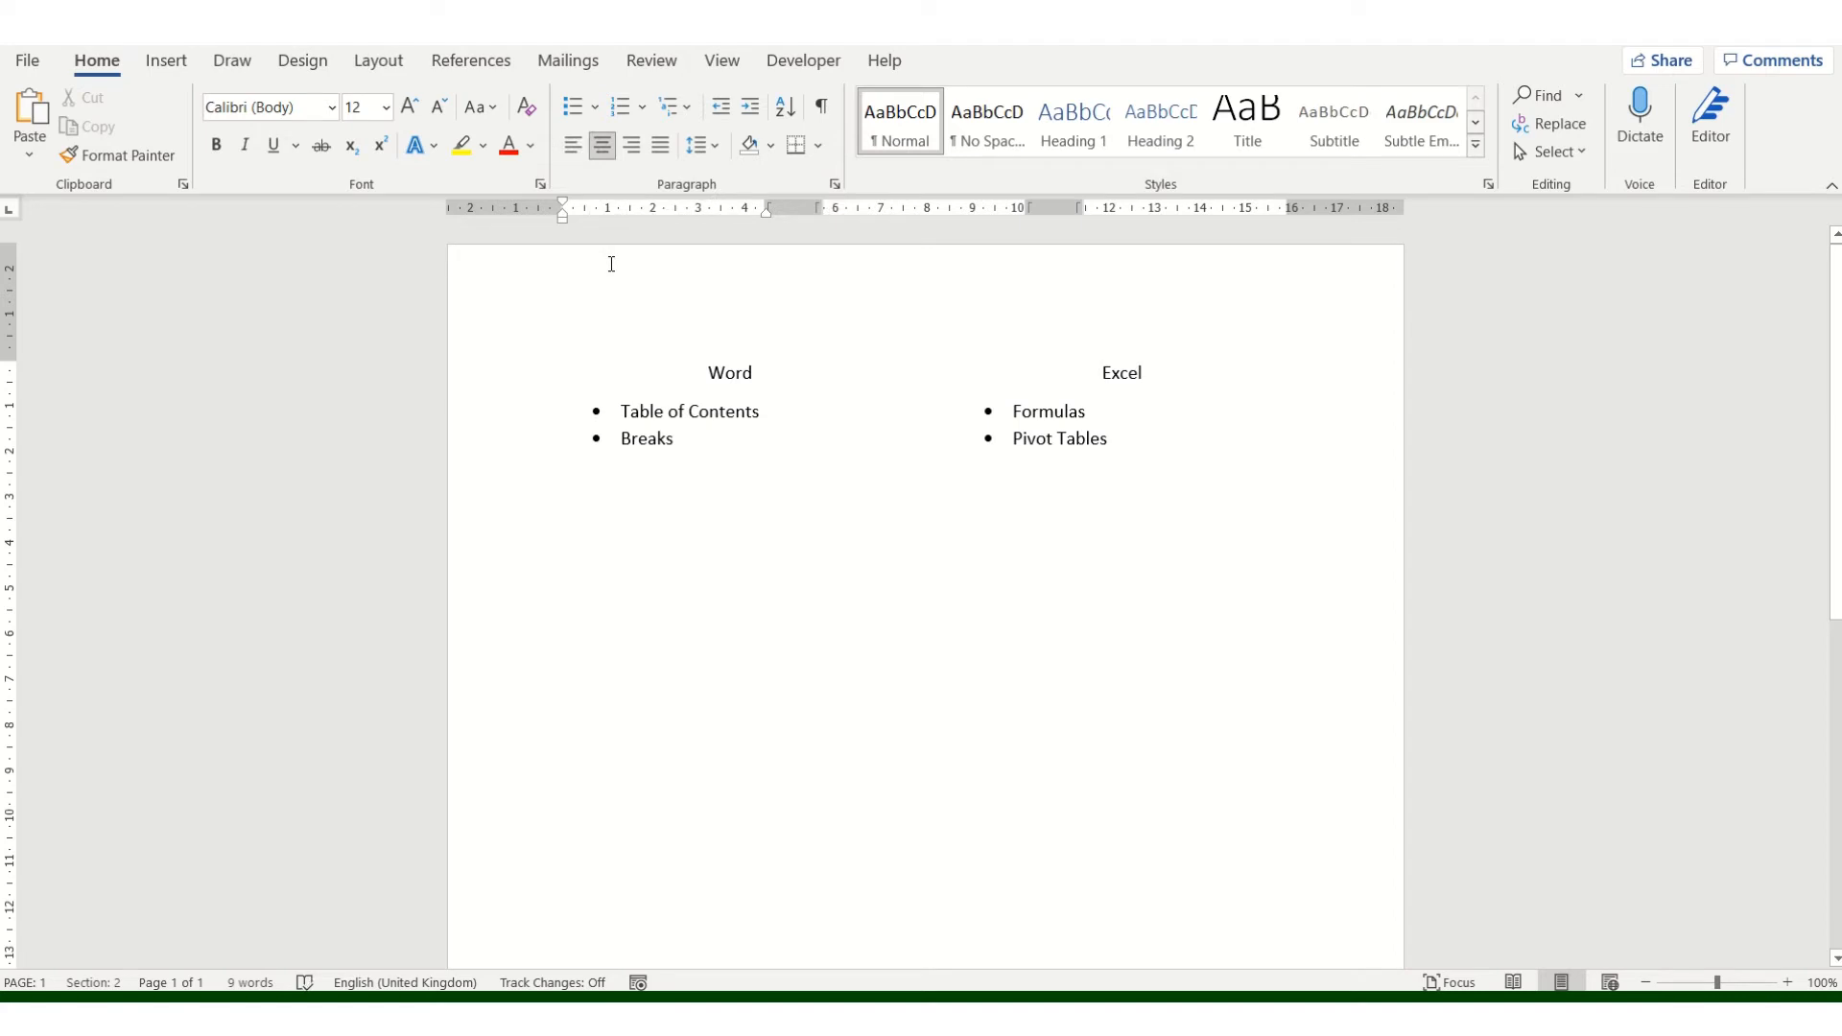
type("Access")
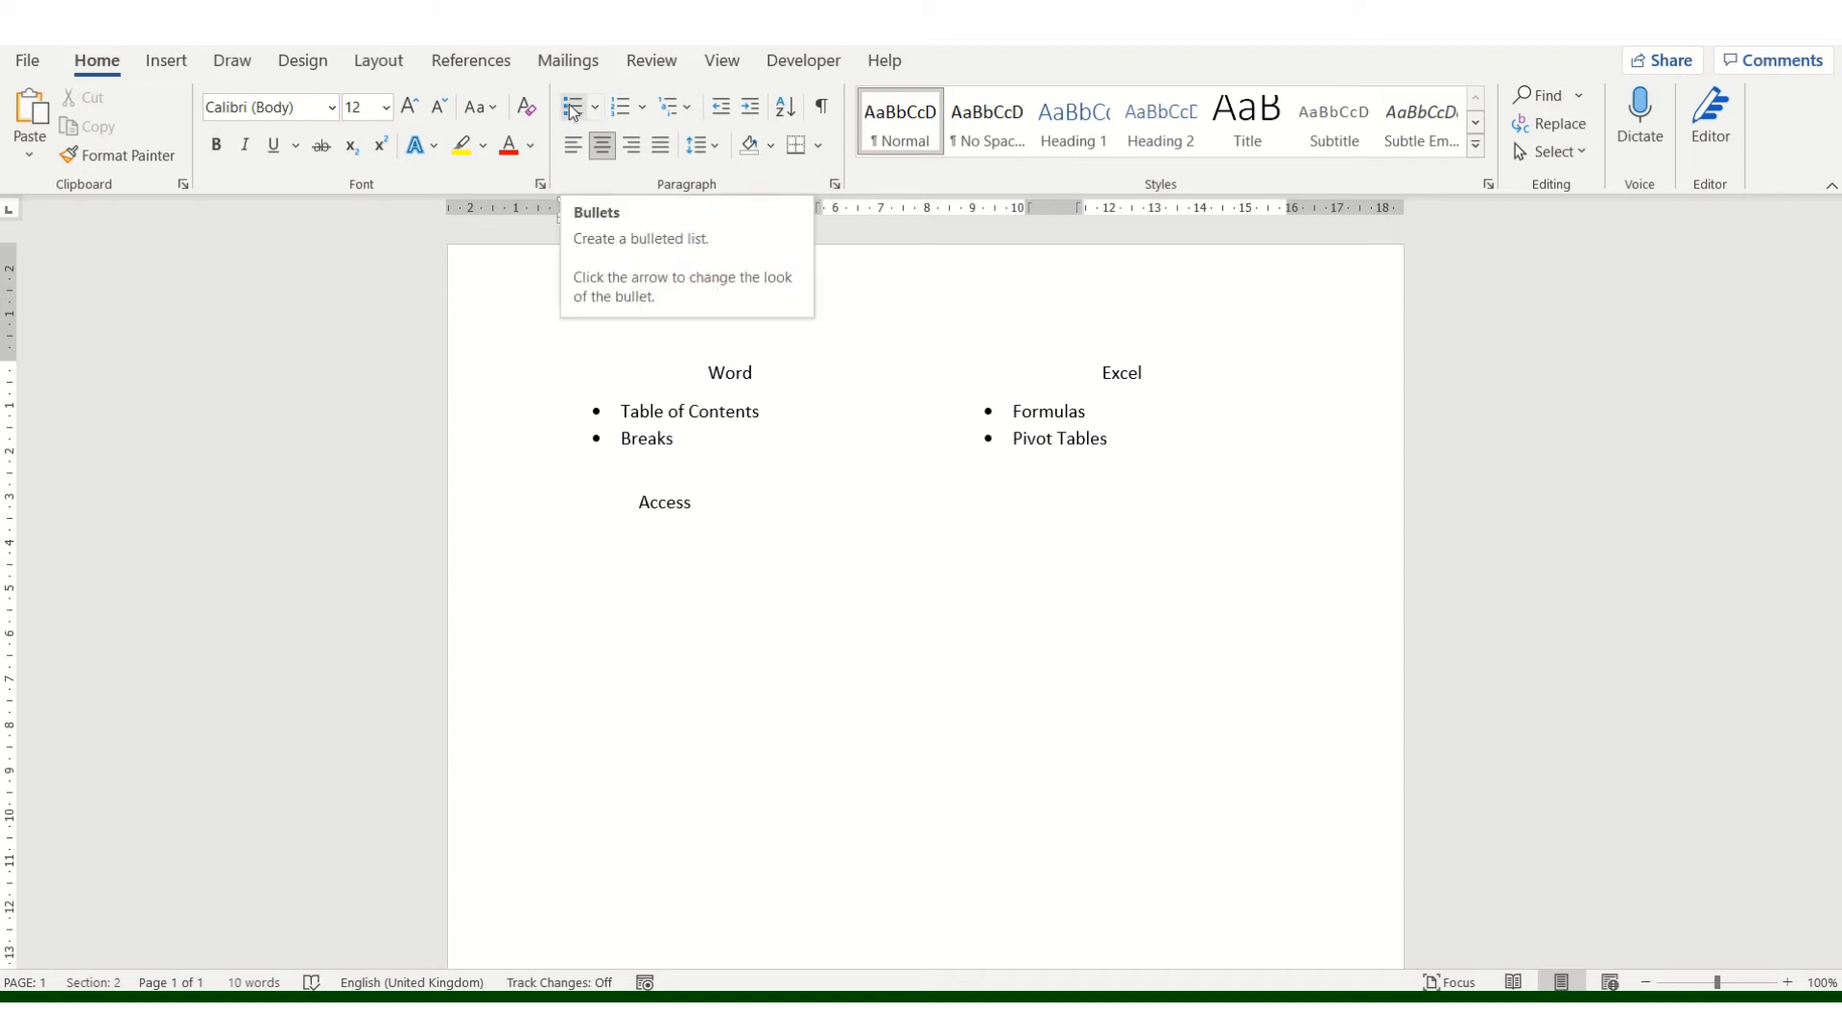
key("Return")
Step: Add a left-aligned bulleted list under the Access heading with "Reports" and "Queries", ending with an unbulleted line
left_click(572, 145)
left_click(571, 107)
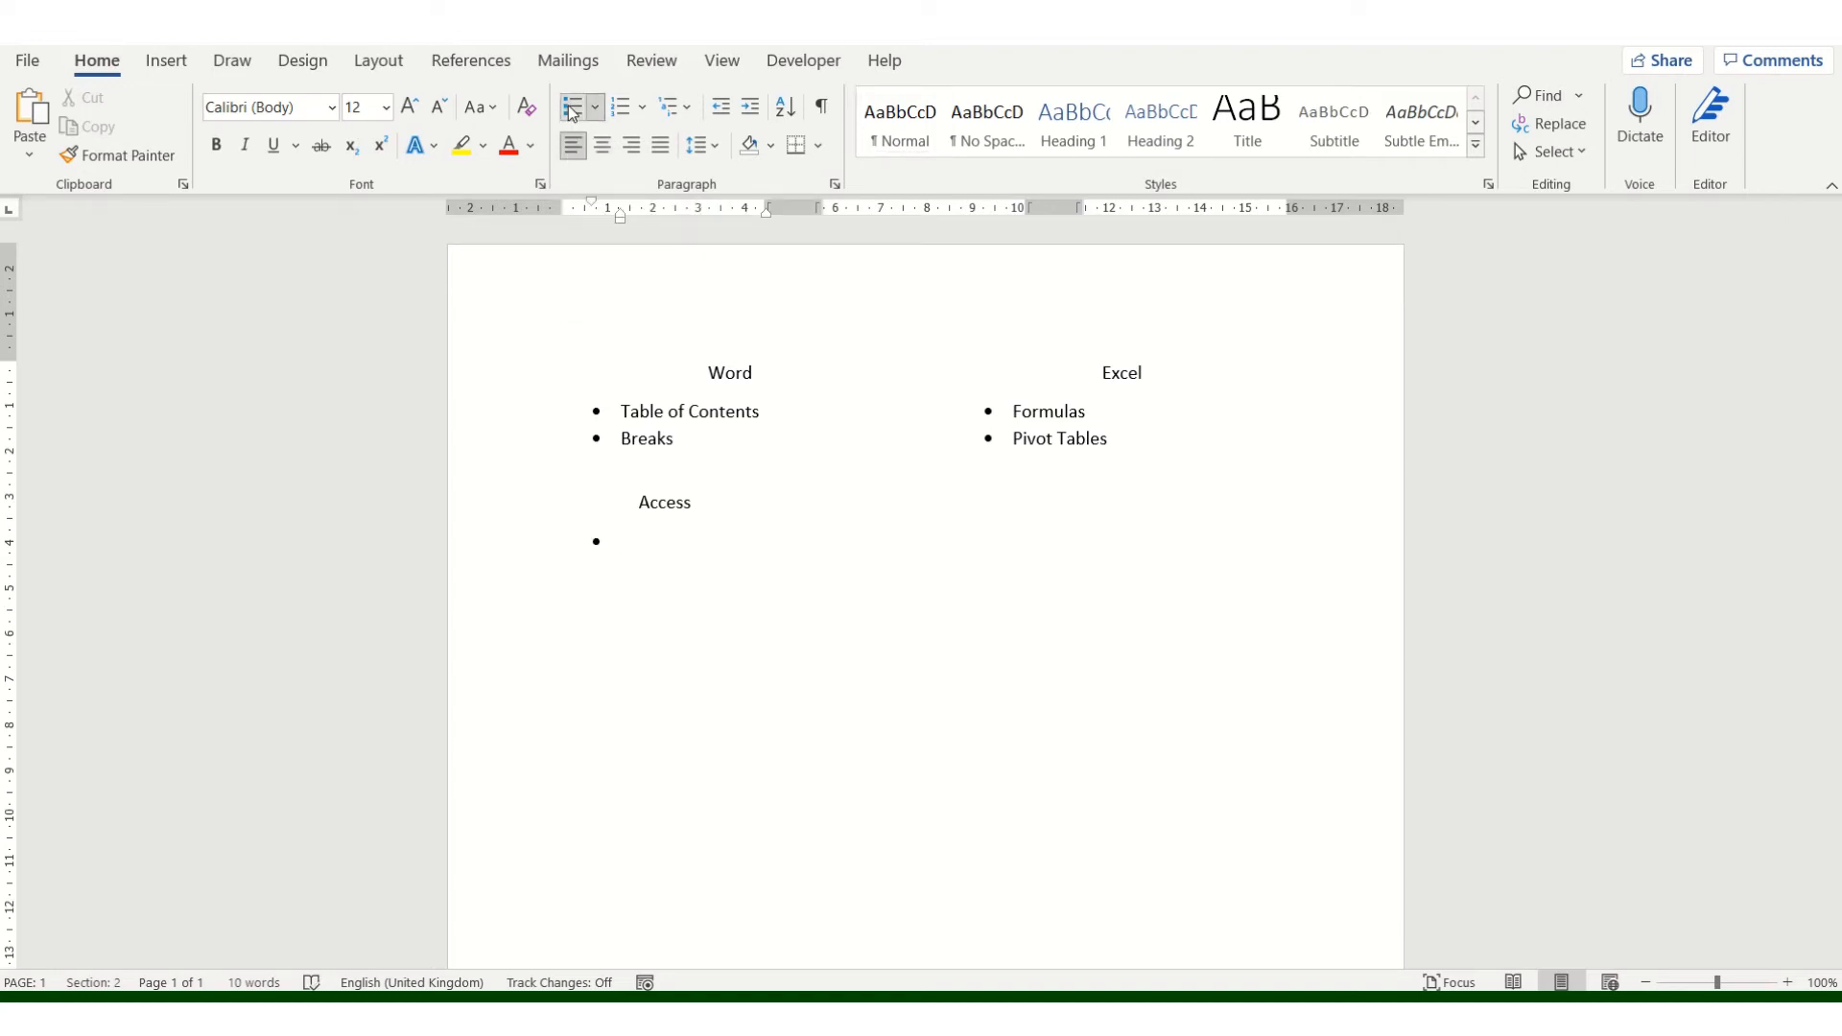
type("Reports")
key("Return")
type("Queries")
key("Return")
left_click(573, 111)
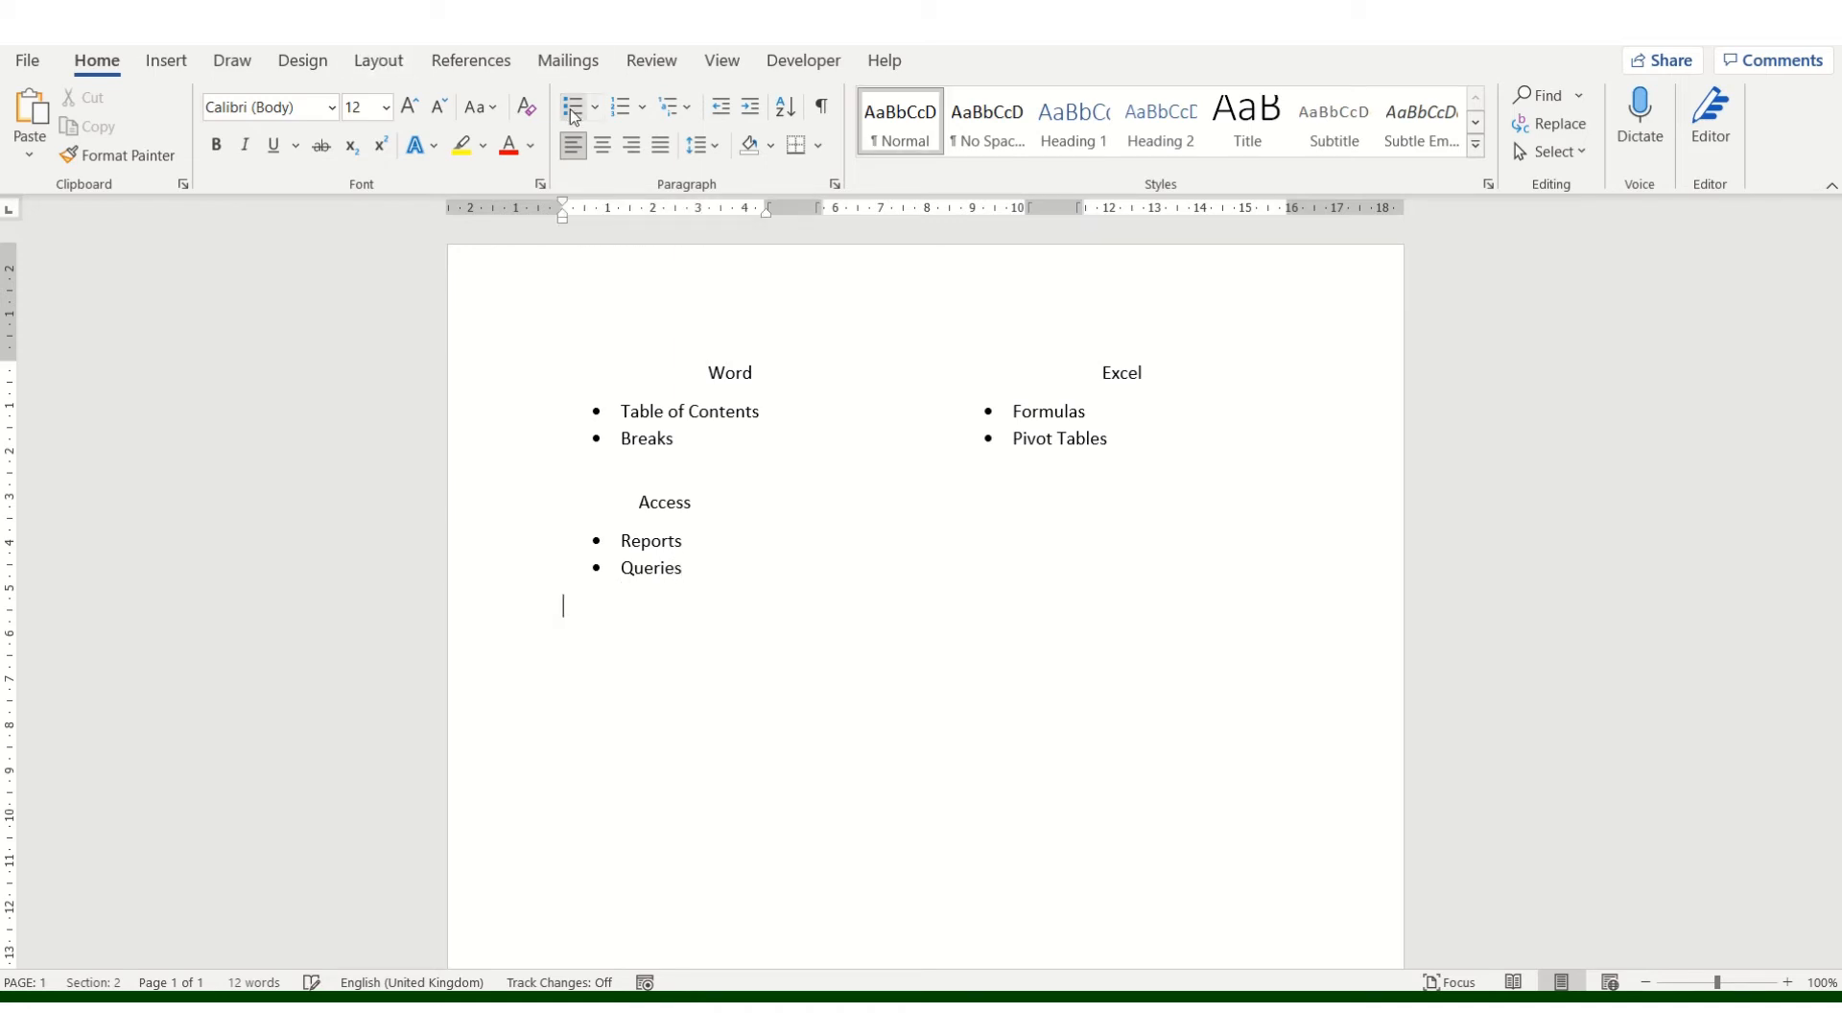
Step: Insert a column break below the Access list to continue in the section's second column
left_click(379, 63)
left_click(336, 106)
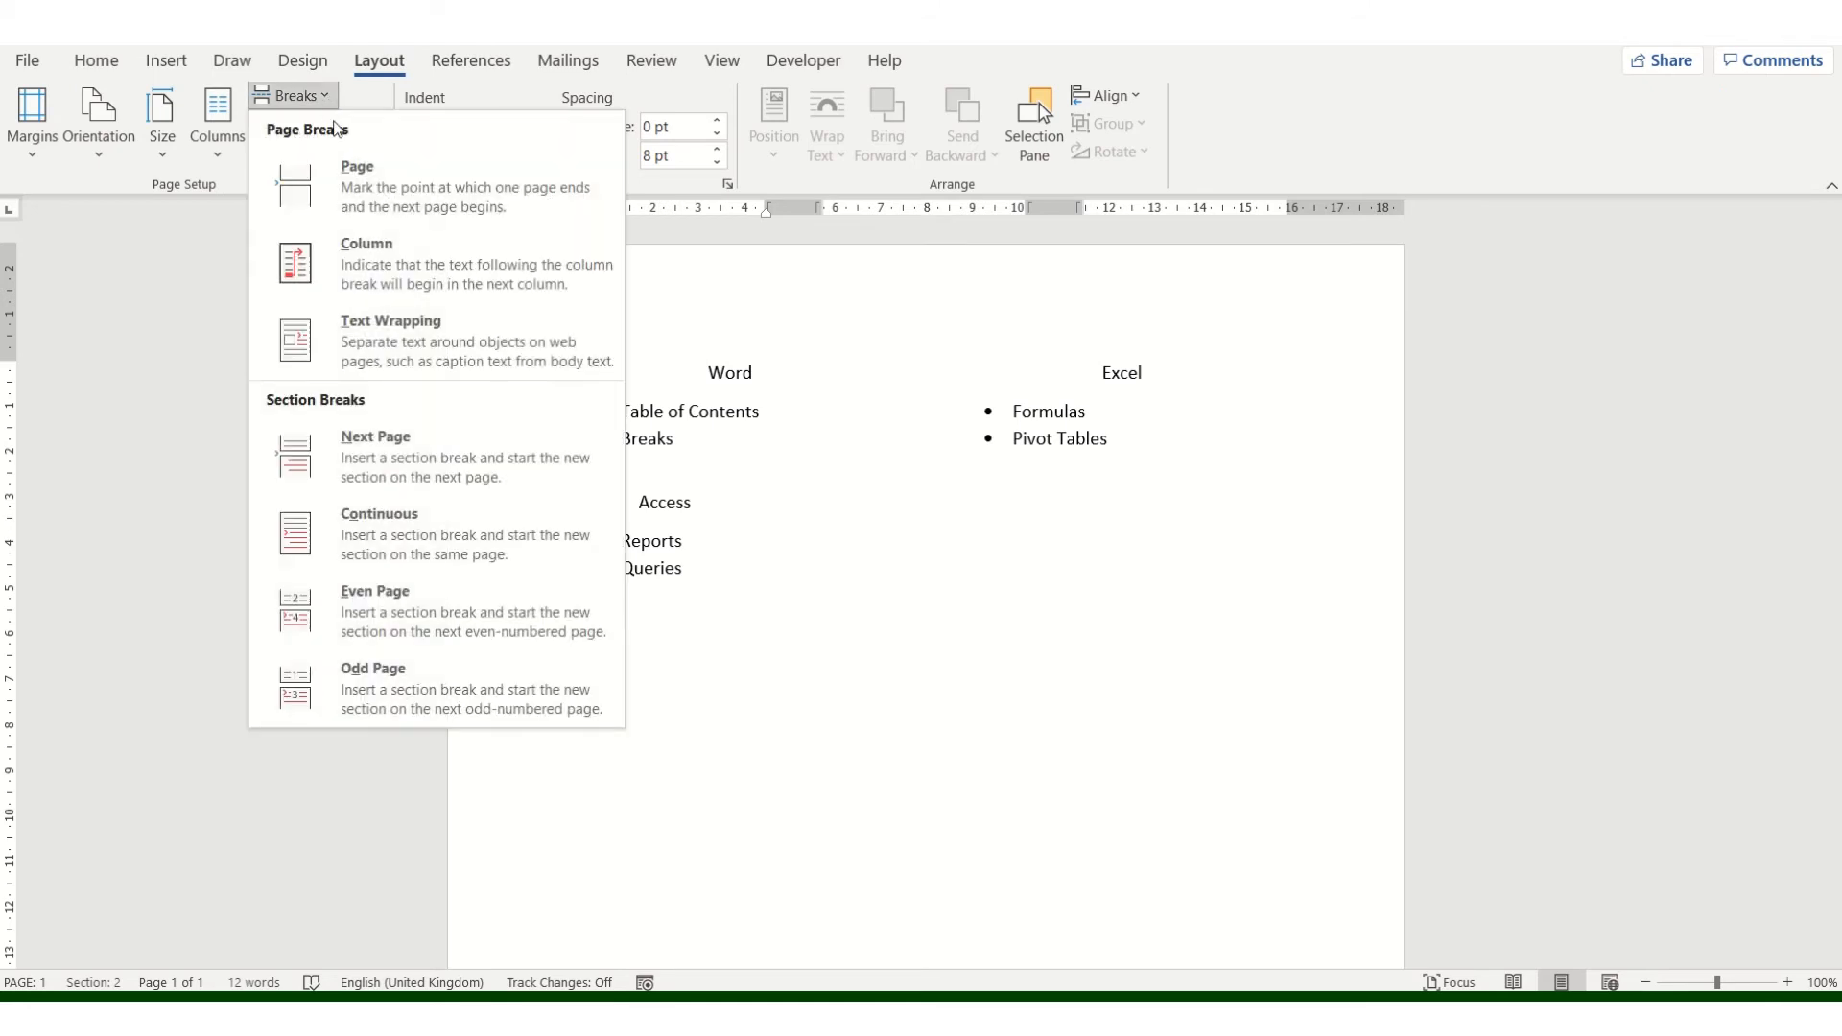
left_click(367, 265)
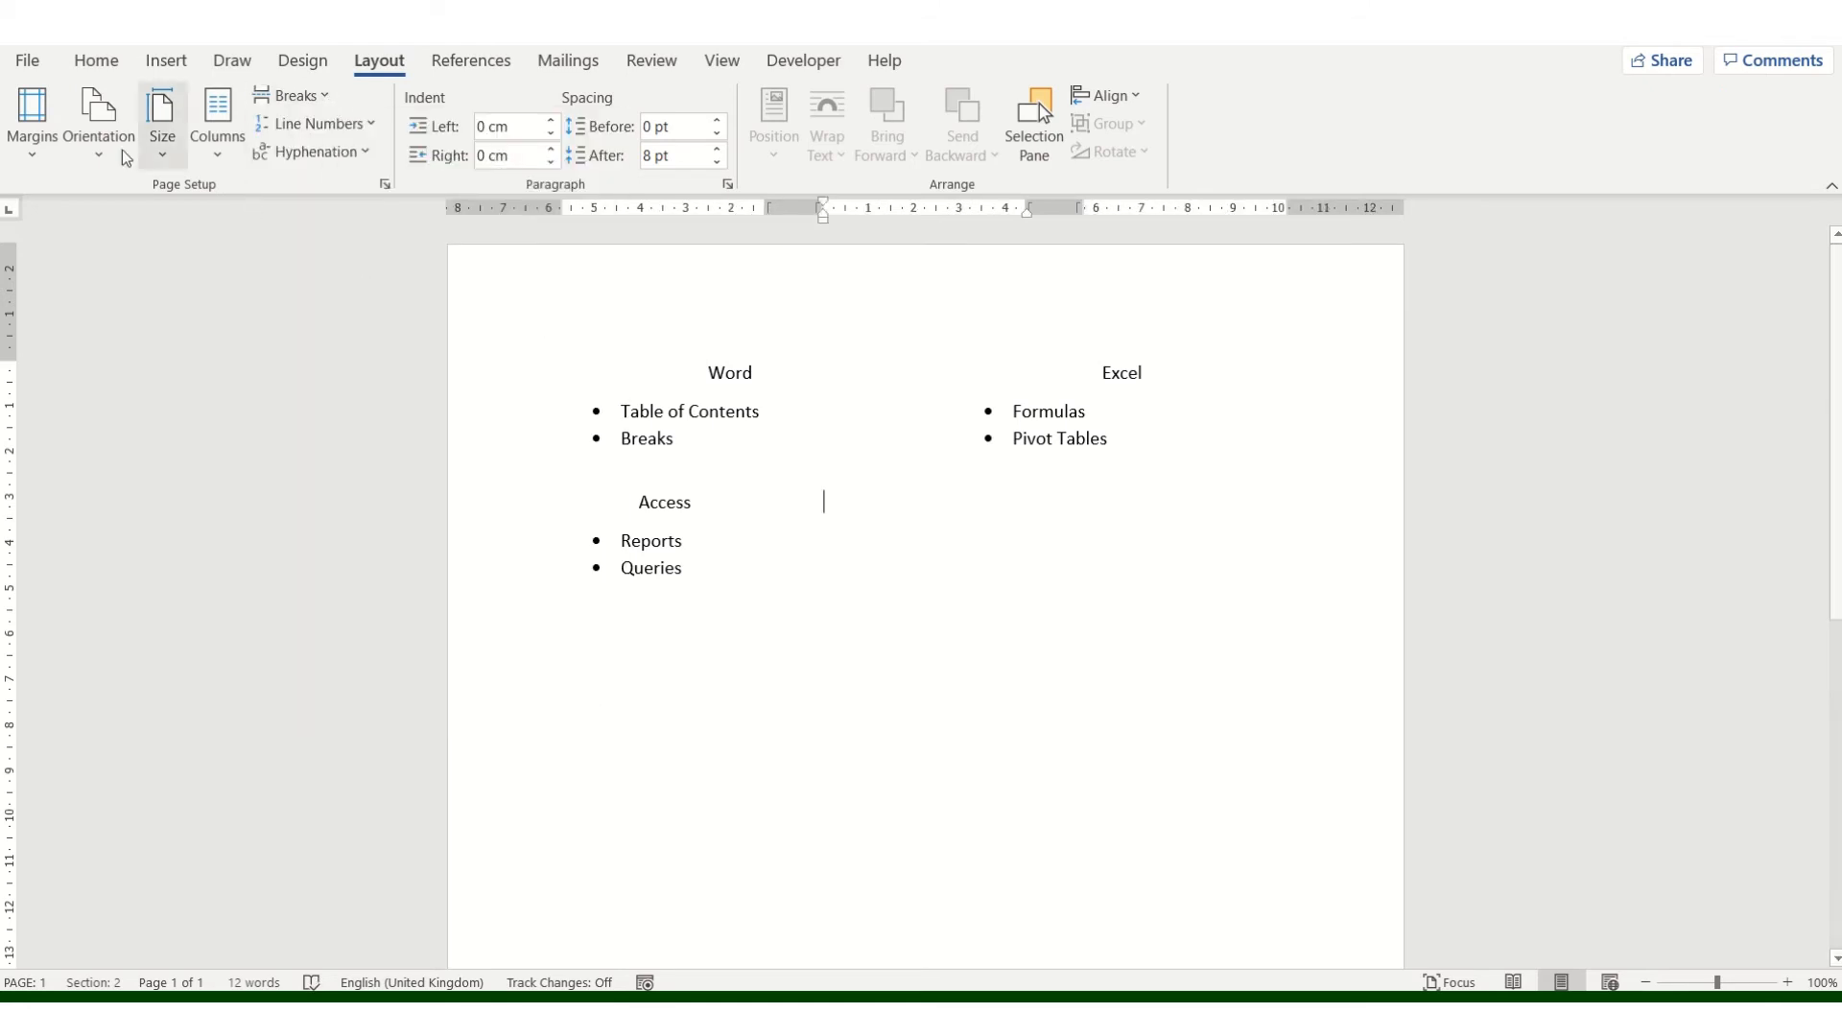
Step: Add a centered "PowerPoint" heading with a left-aligned bulleted list of "Slides with a chart" and "Animations", ending with an unbulleted line
left_click(96, 60)
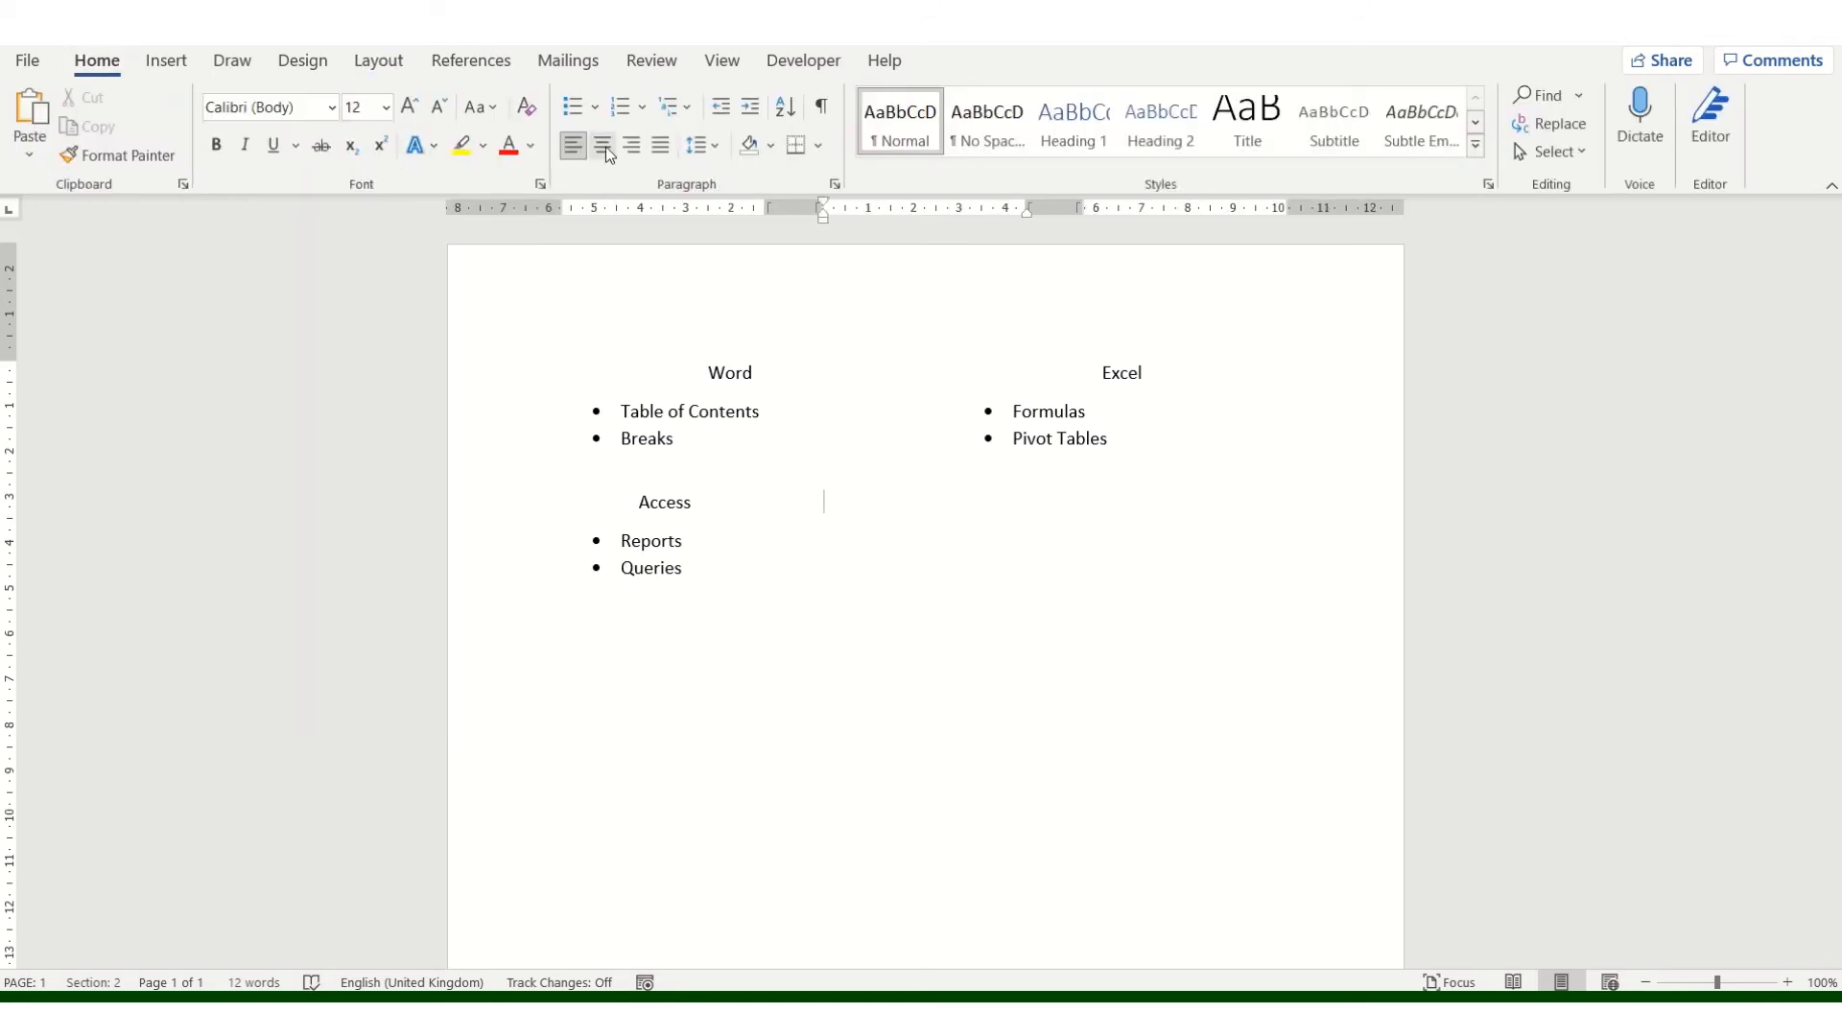
type("PowerPoint")
left_click(573, 144)
left_click(571, 106)
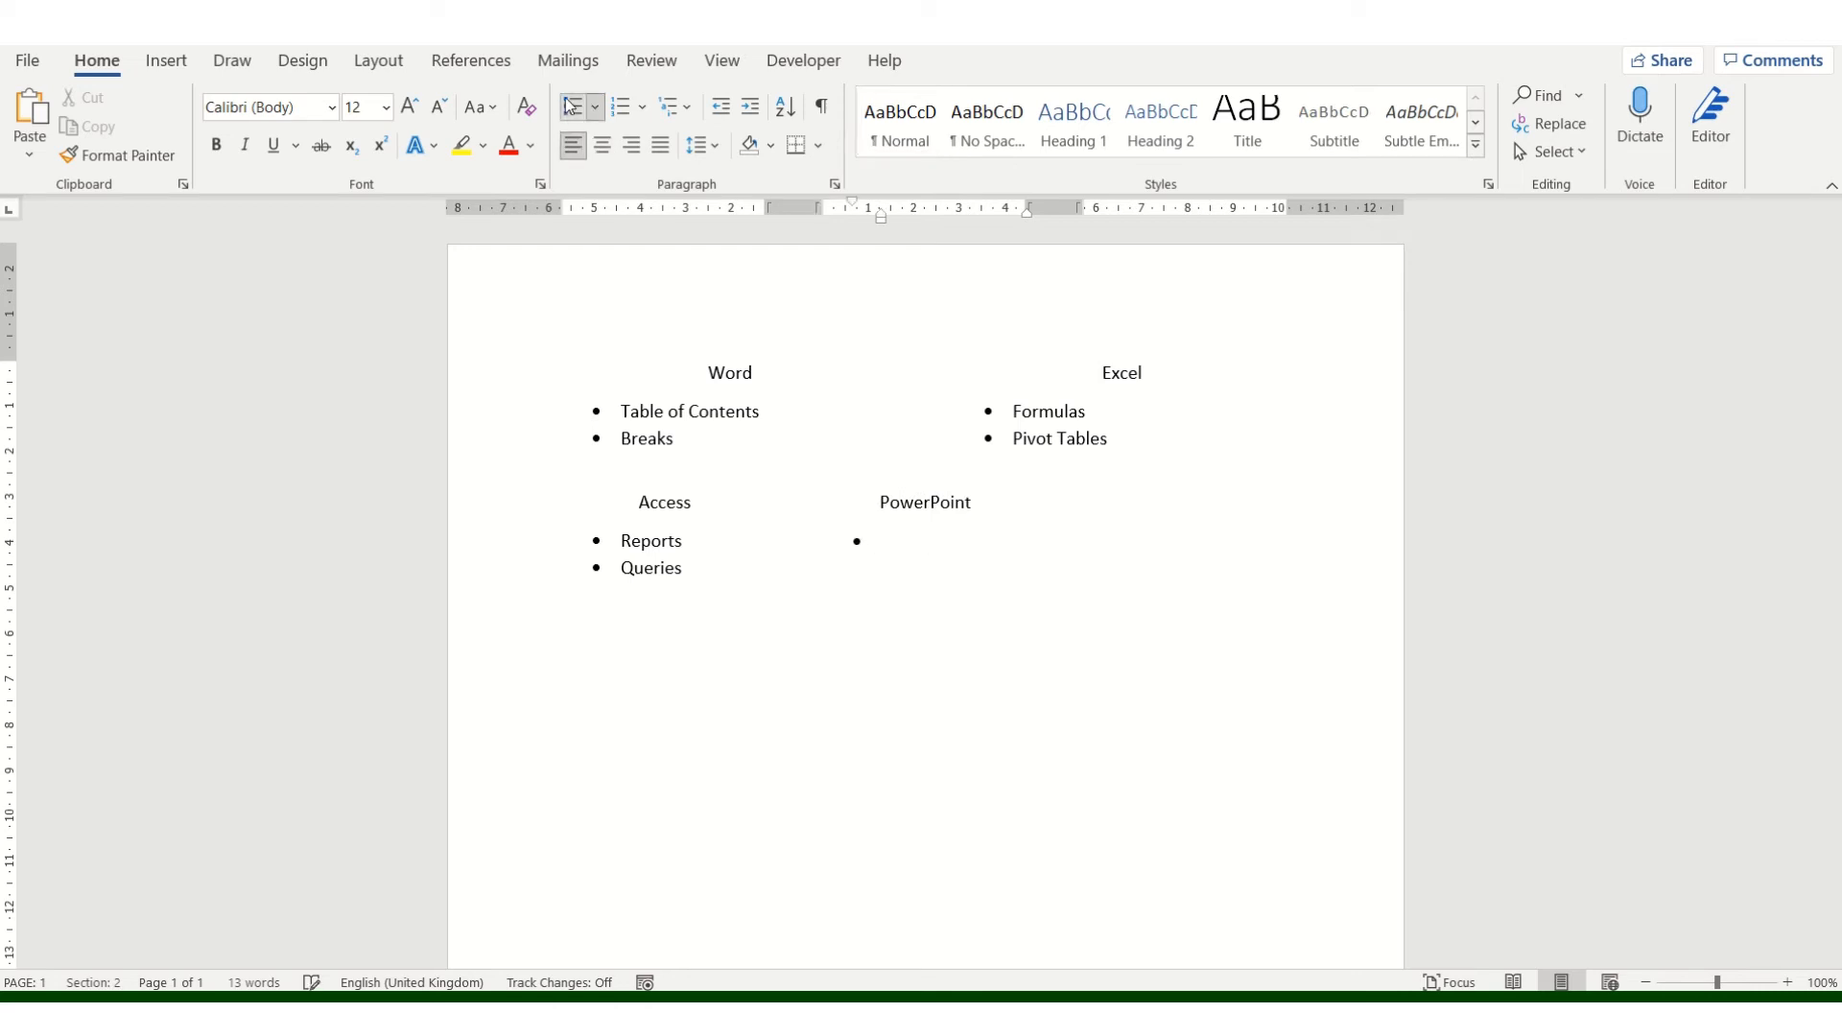
type("Slides with a chart")
key("Return")
type("Animat")
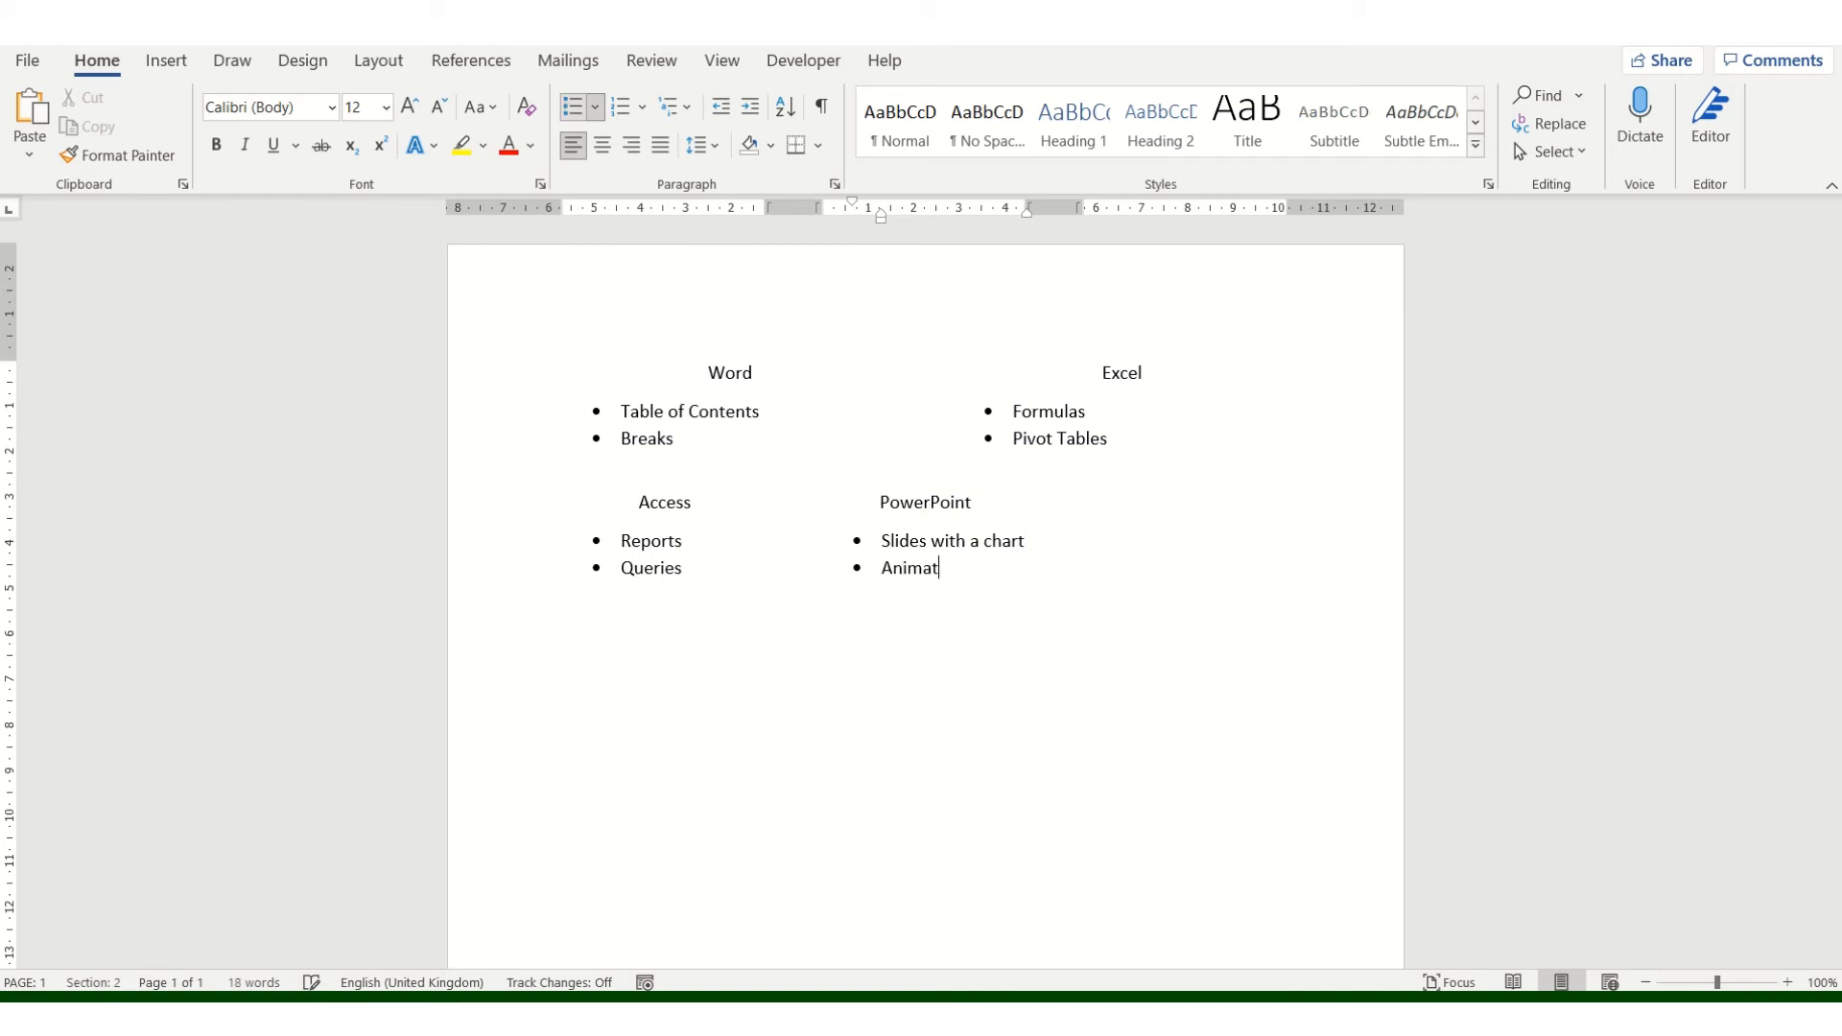
type("ions")
left_click(574, 107)
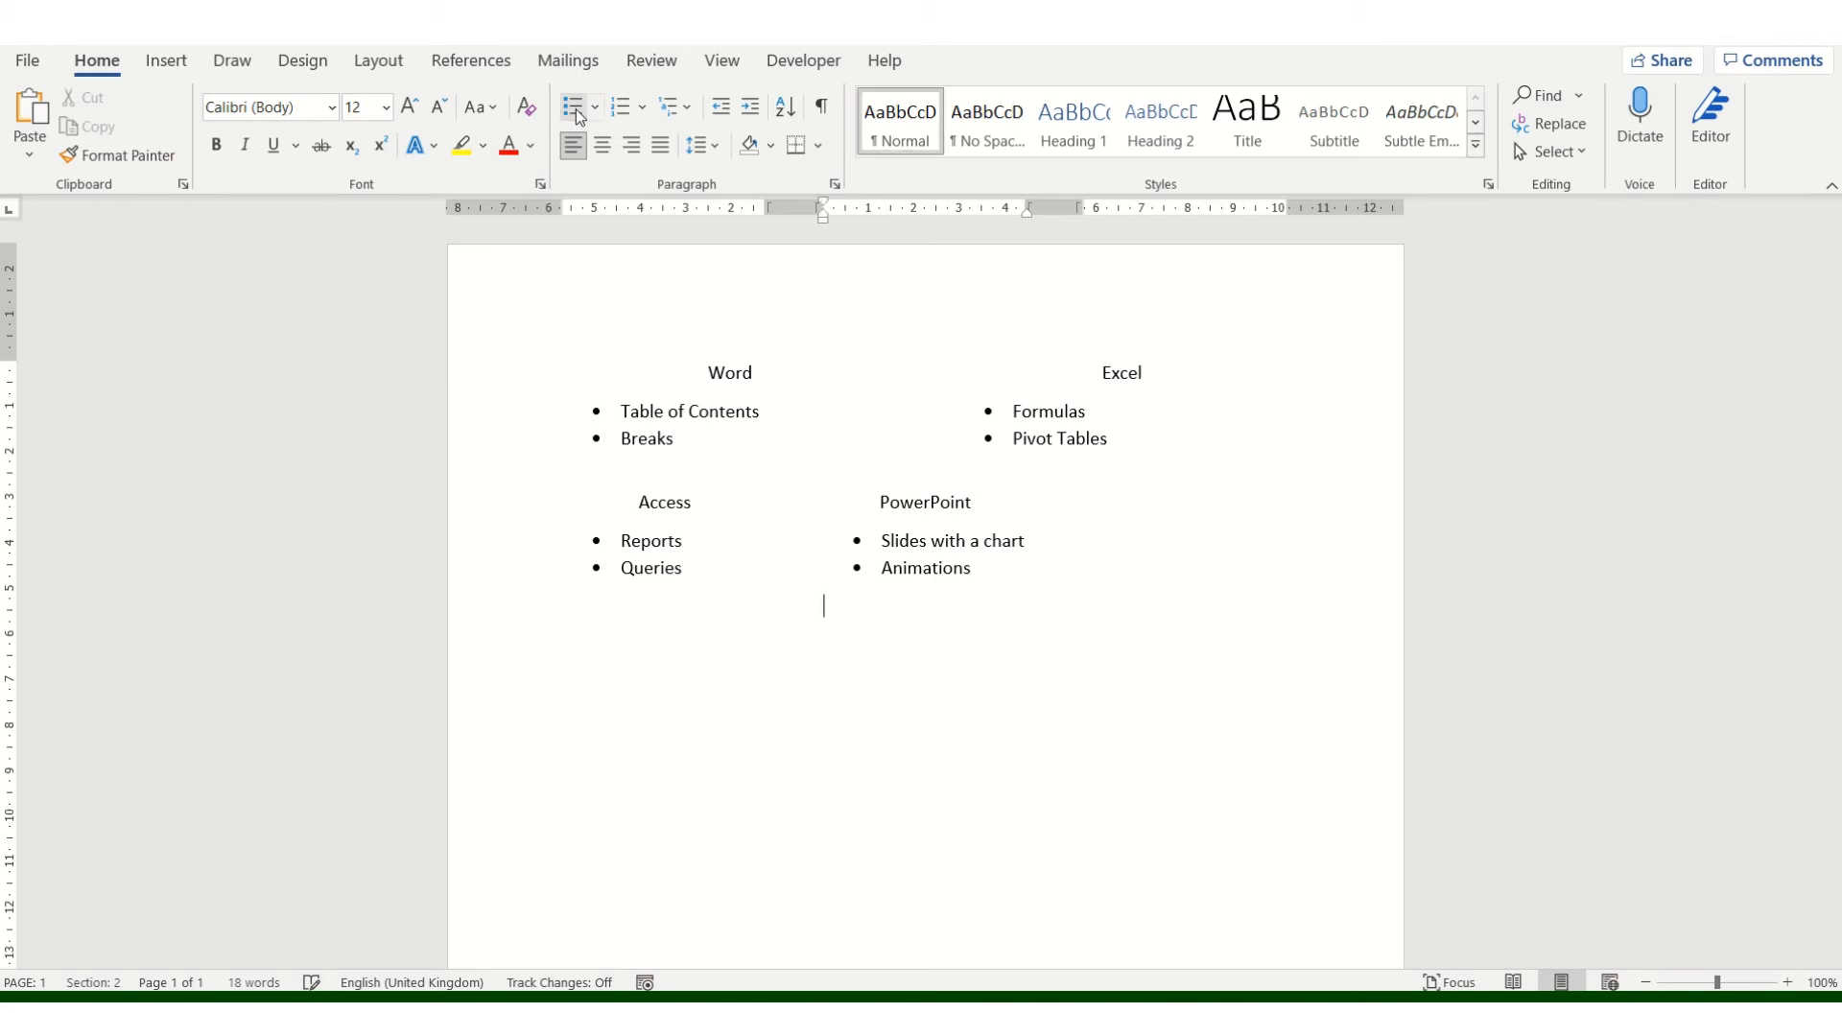
Step: Insert a column break below the PowerPoint list to continue in the section's third column
left_click(379, 61)
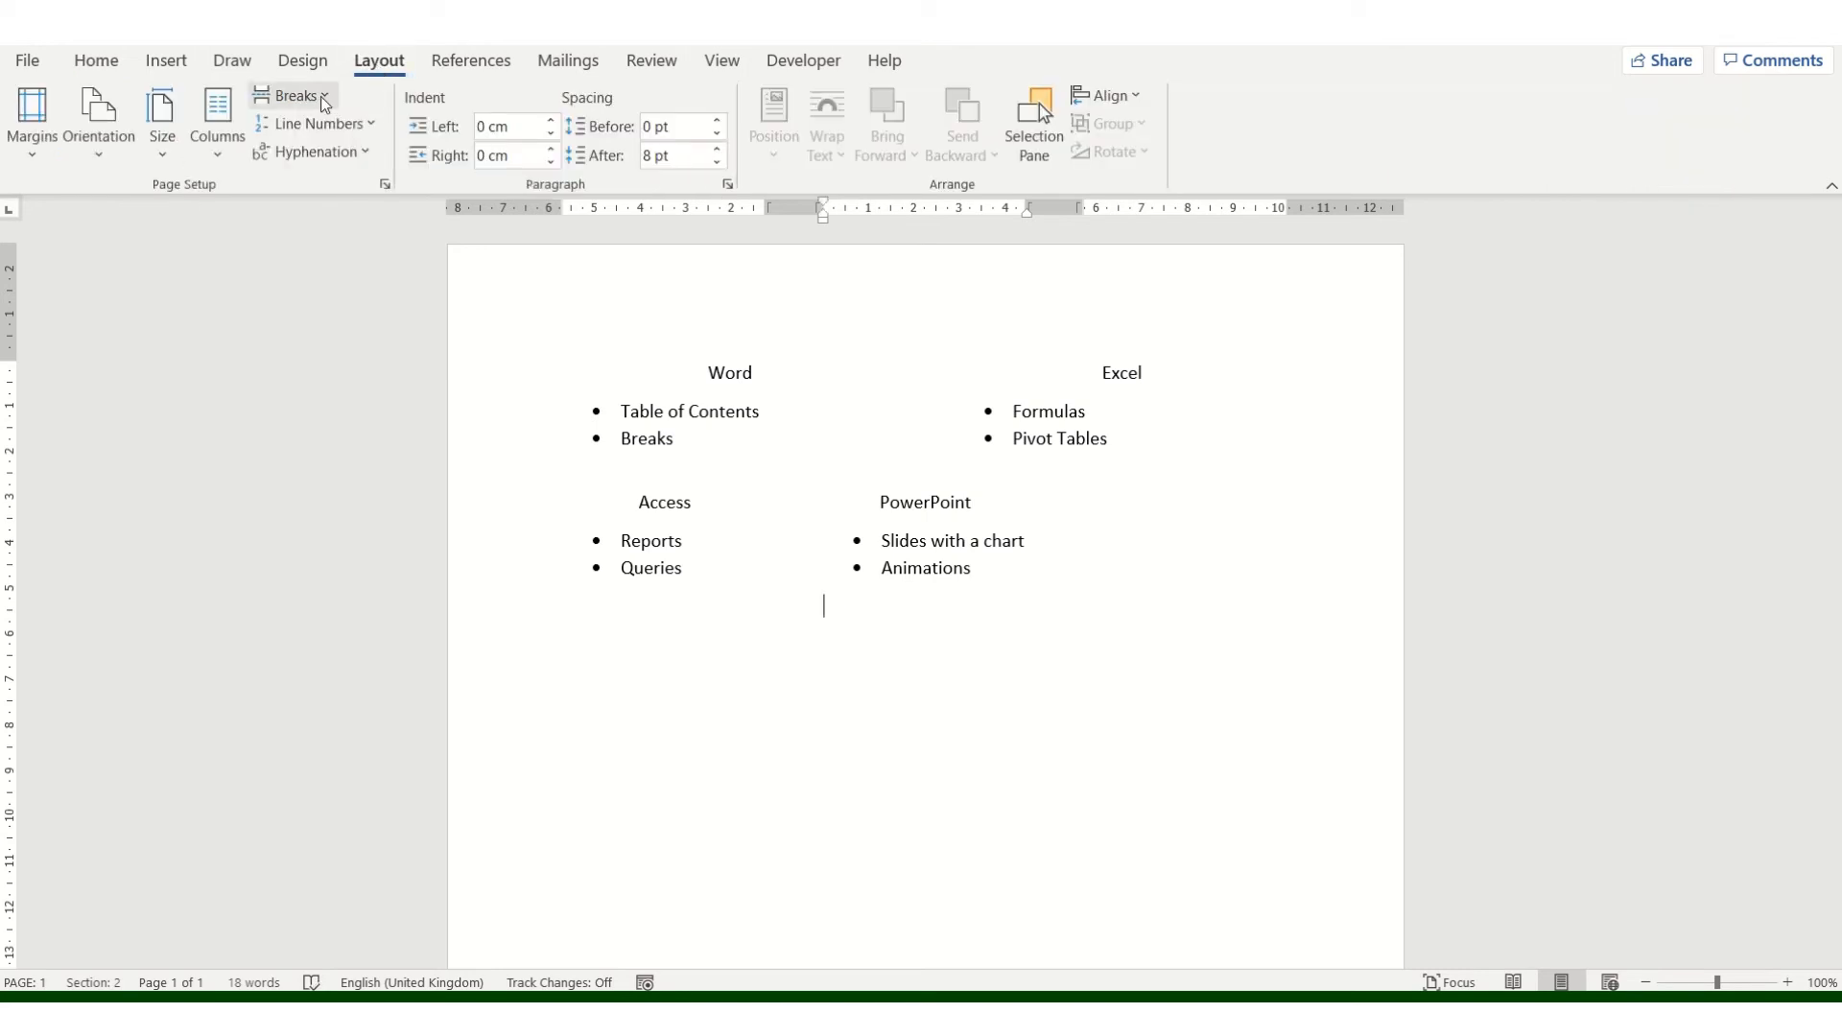
left_click(321, 99)
left_click(343, 269)
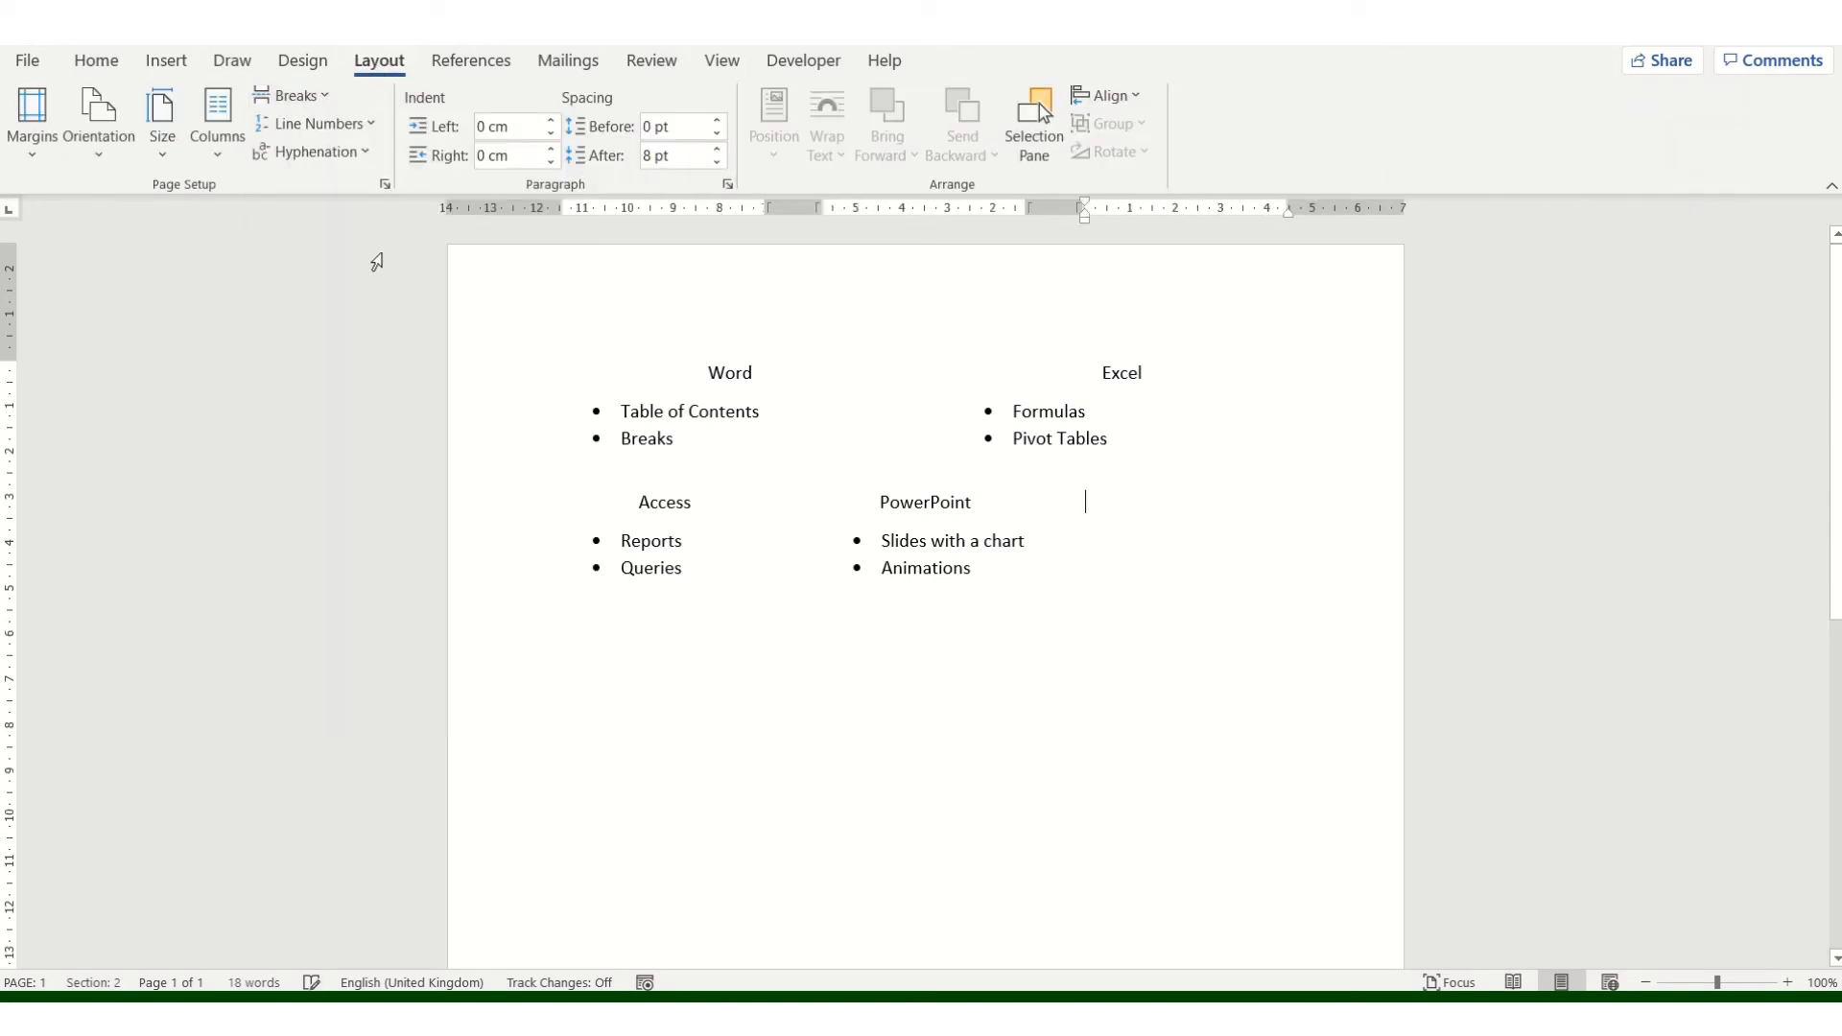
Step: Add a centered "Outlook" heading with a left-aligned bulleted list of "Calendar" and "Emails", ending with an unbulleted line
left_click(96, 60)
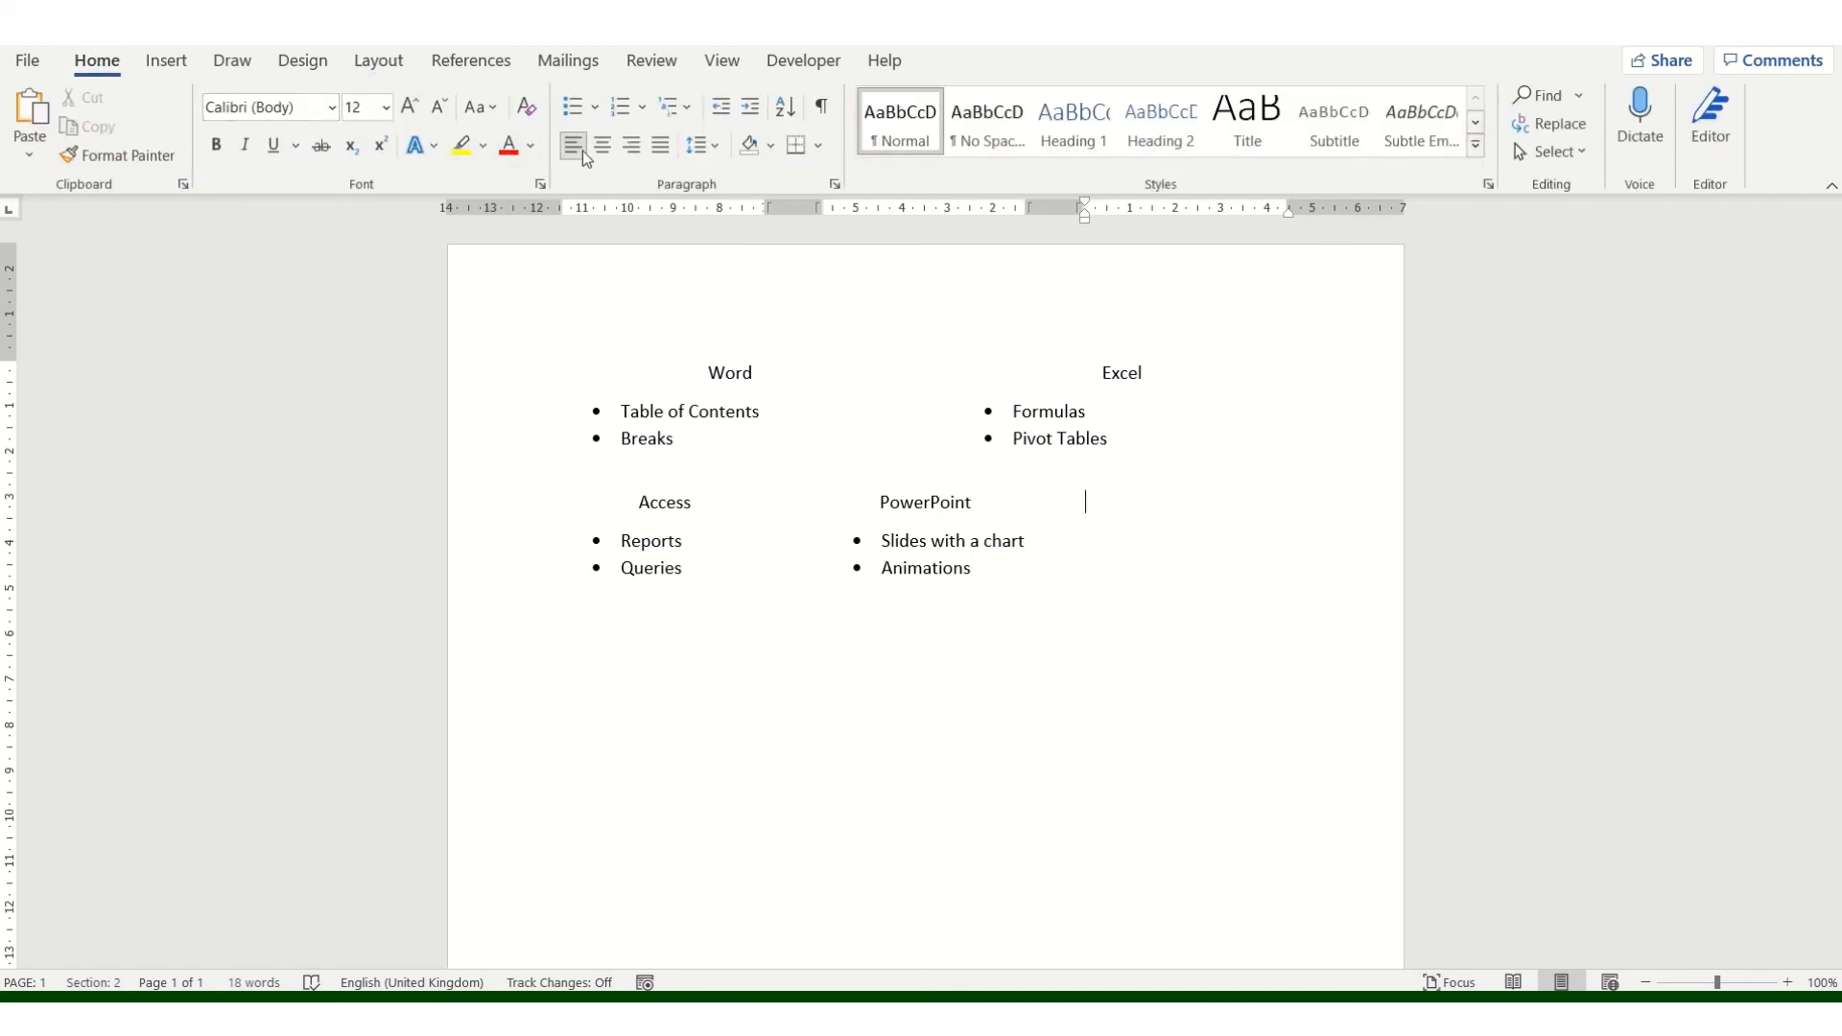
left_click(602, 146)
type("O")
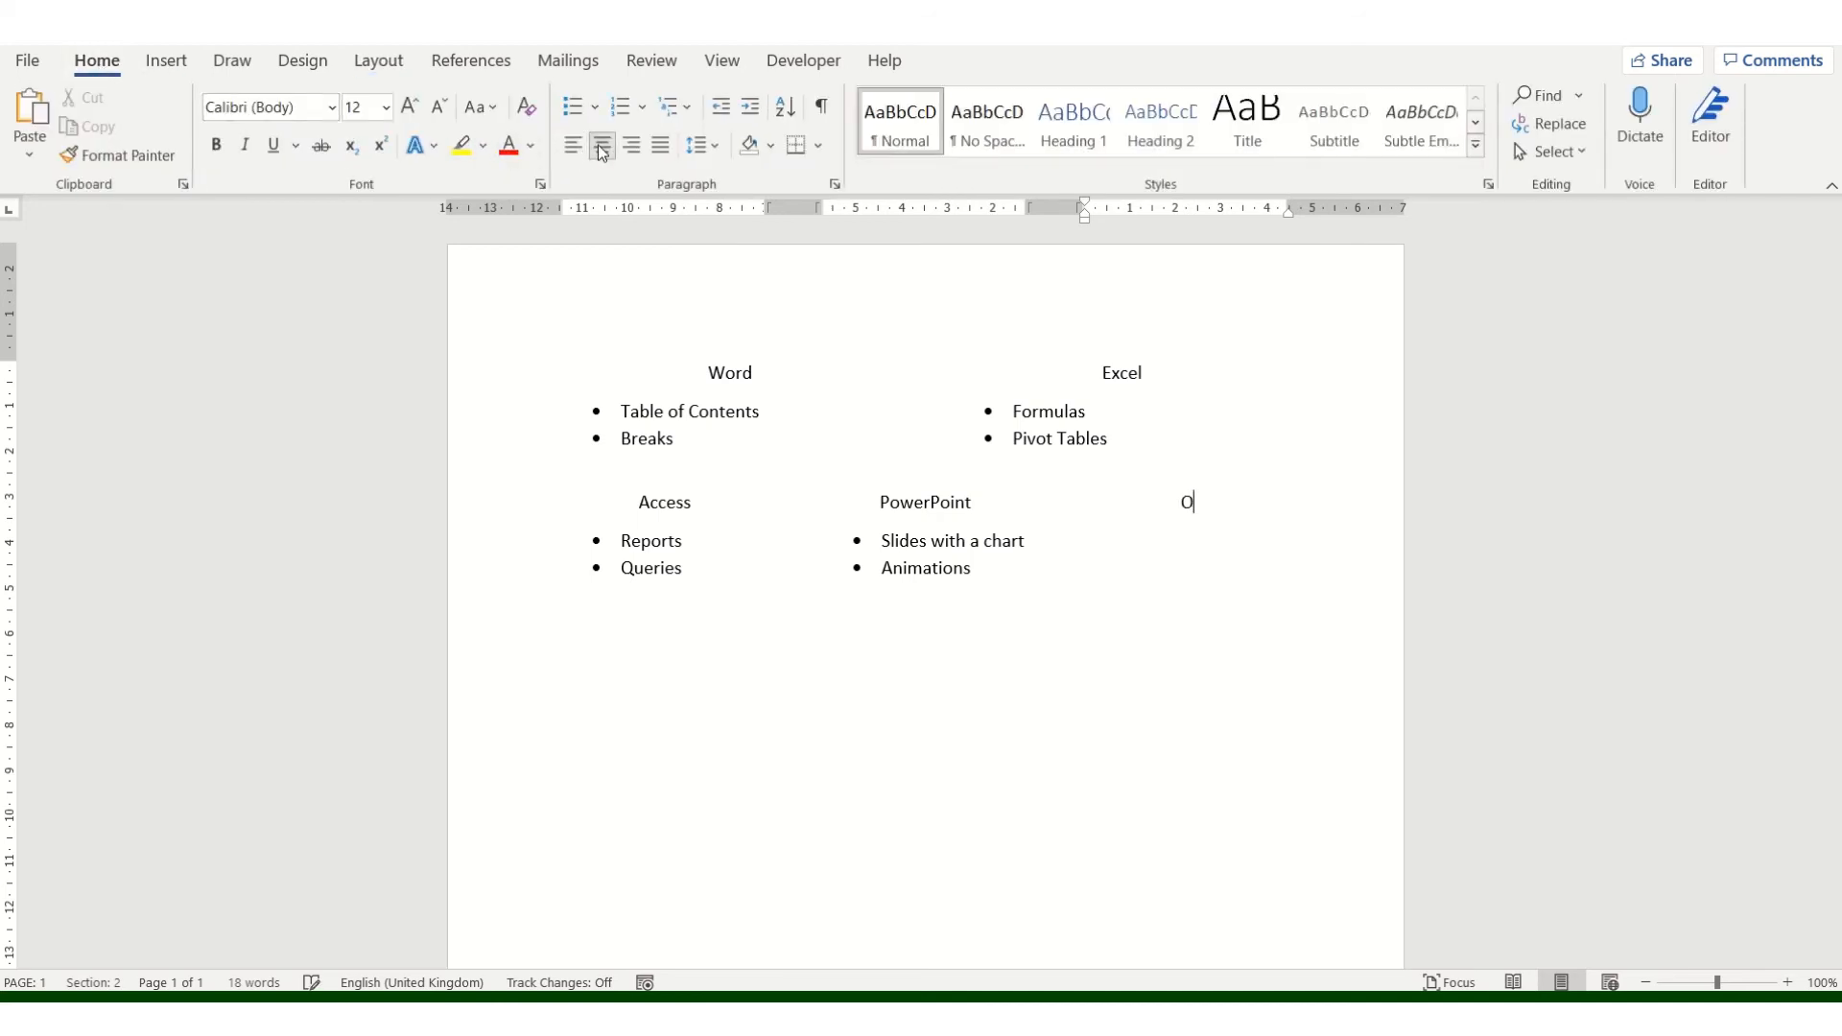
type("utlook")
left_click(573, 144)
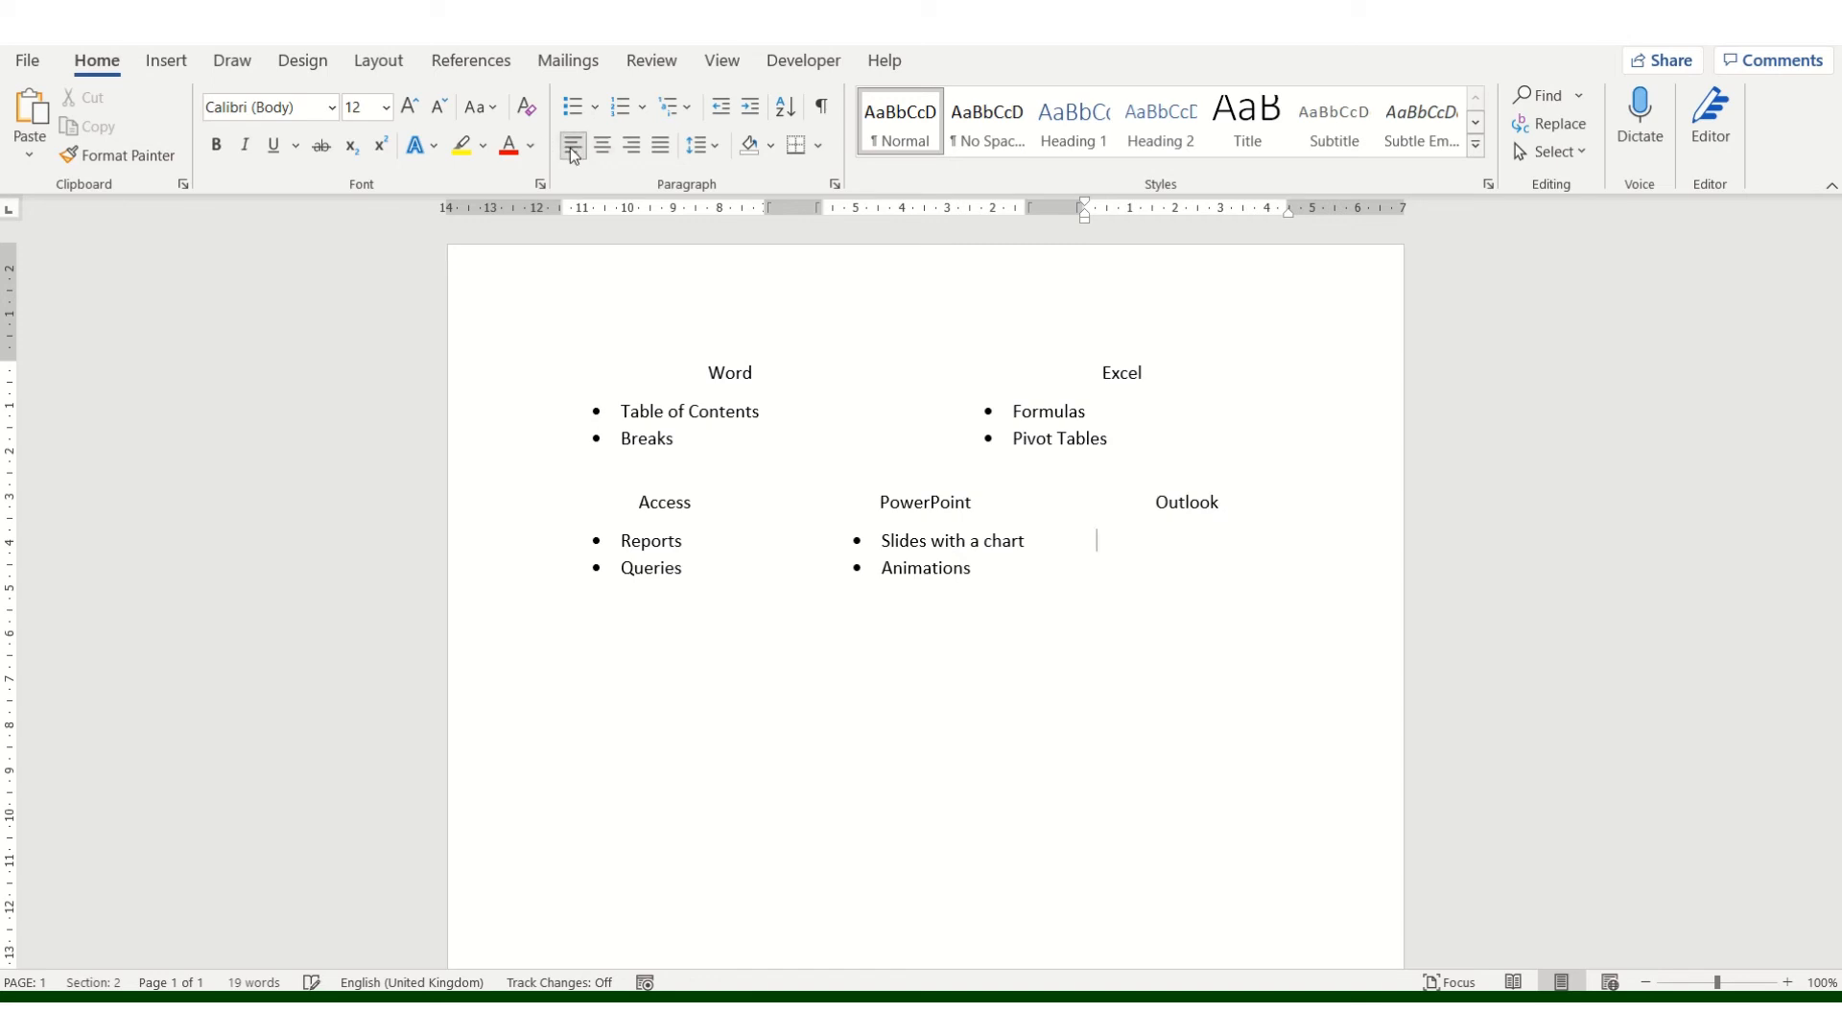
left_click(573, 108)
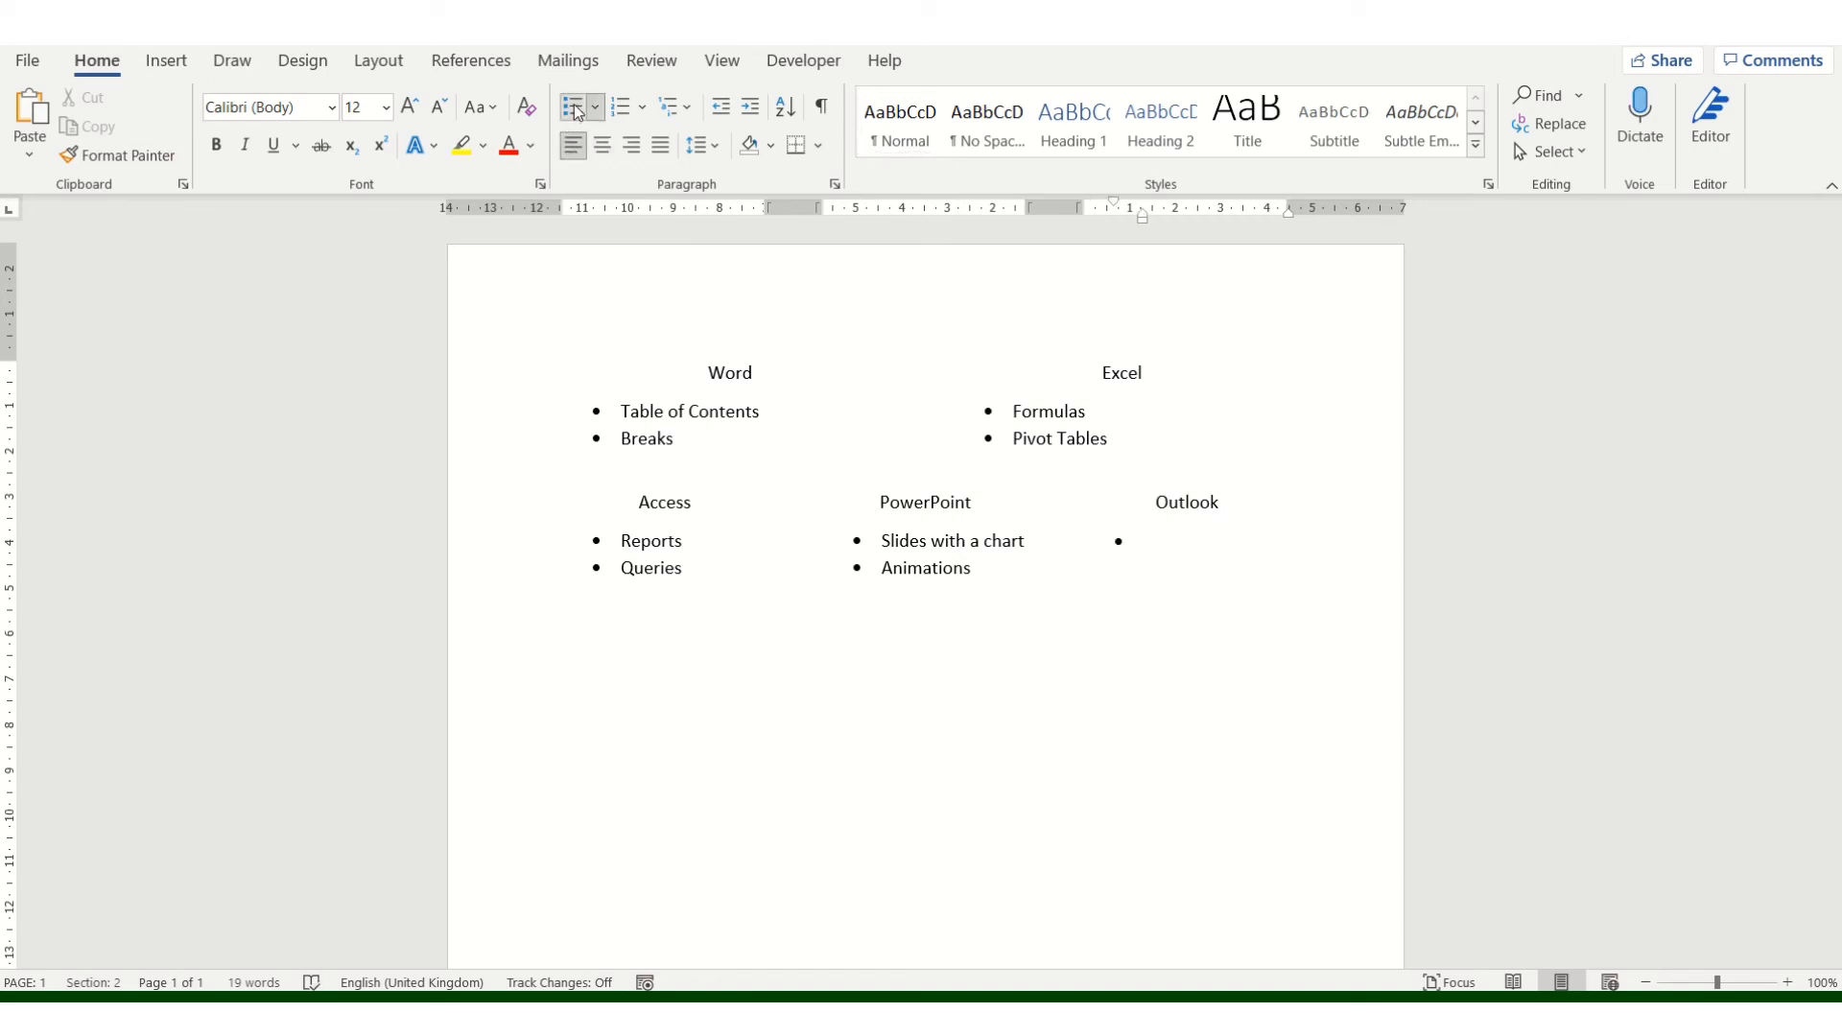
type("Calendar")
key("Return")
type("Emails")
left_click(575, 106)
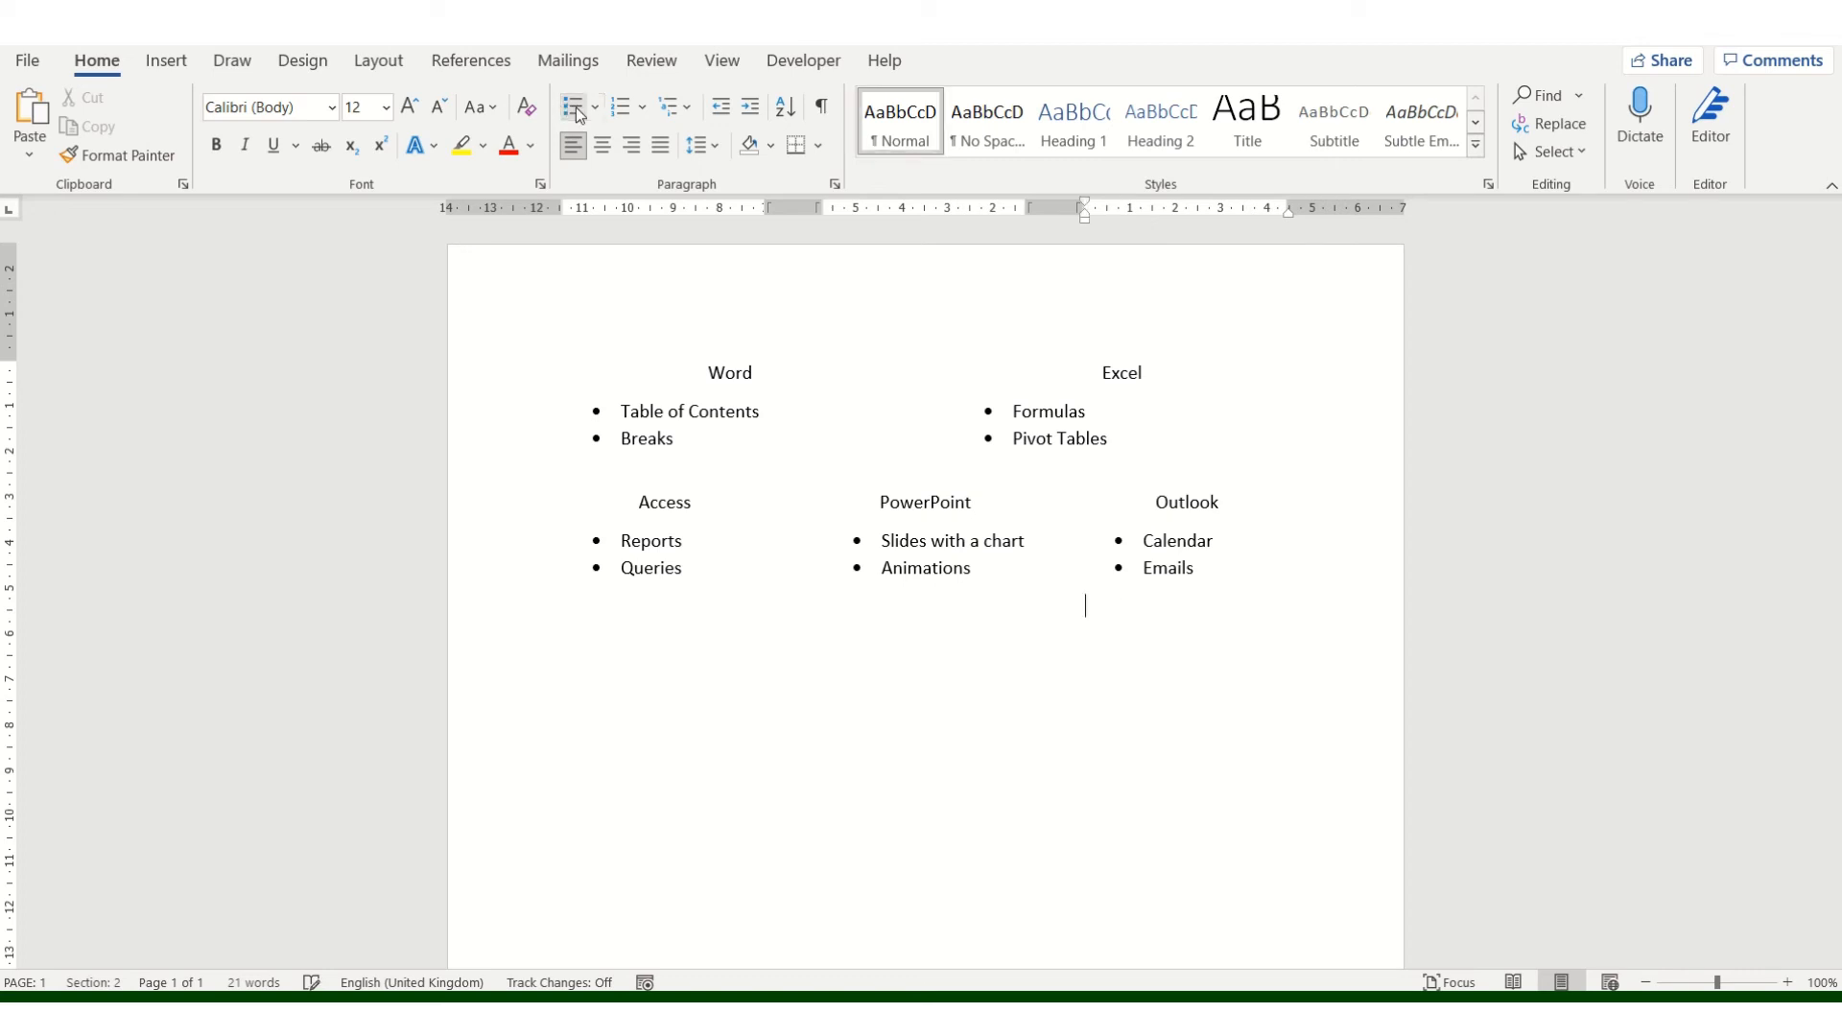
Step: Insert a continuous section break below the Outlook list and set the new section to one column
left_click(372, 69)
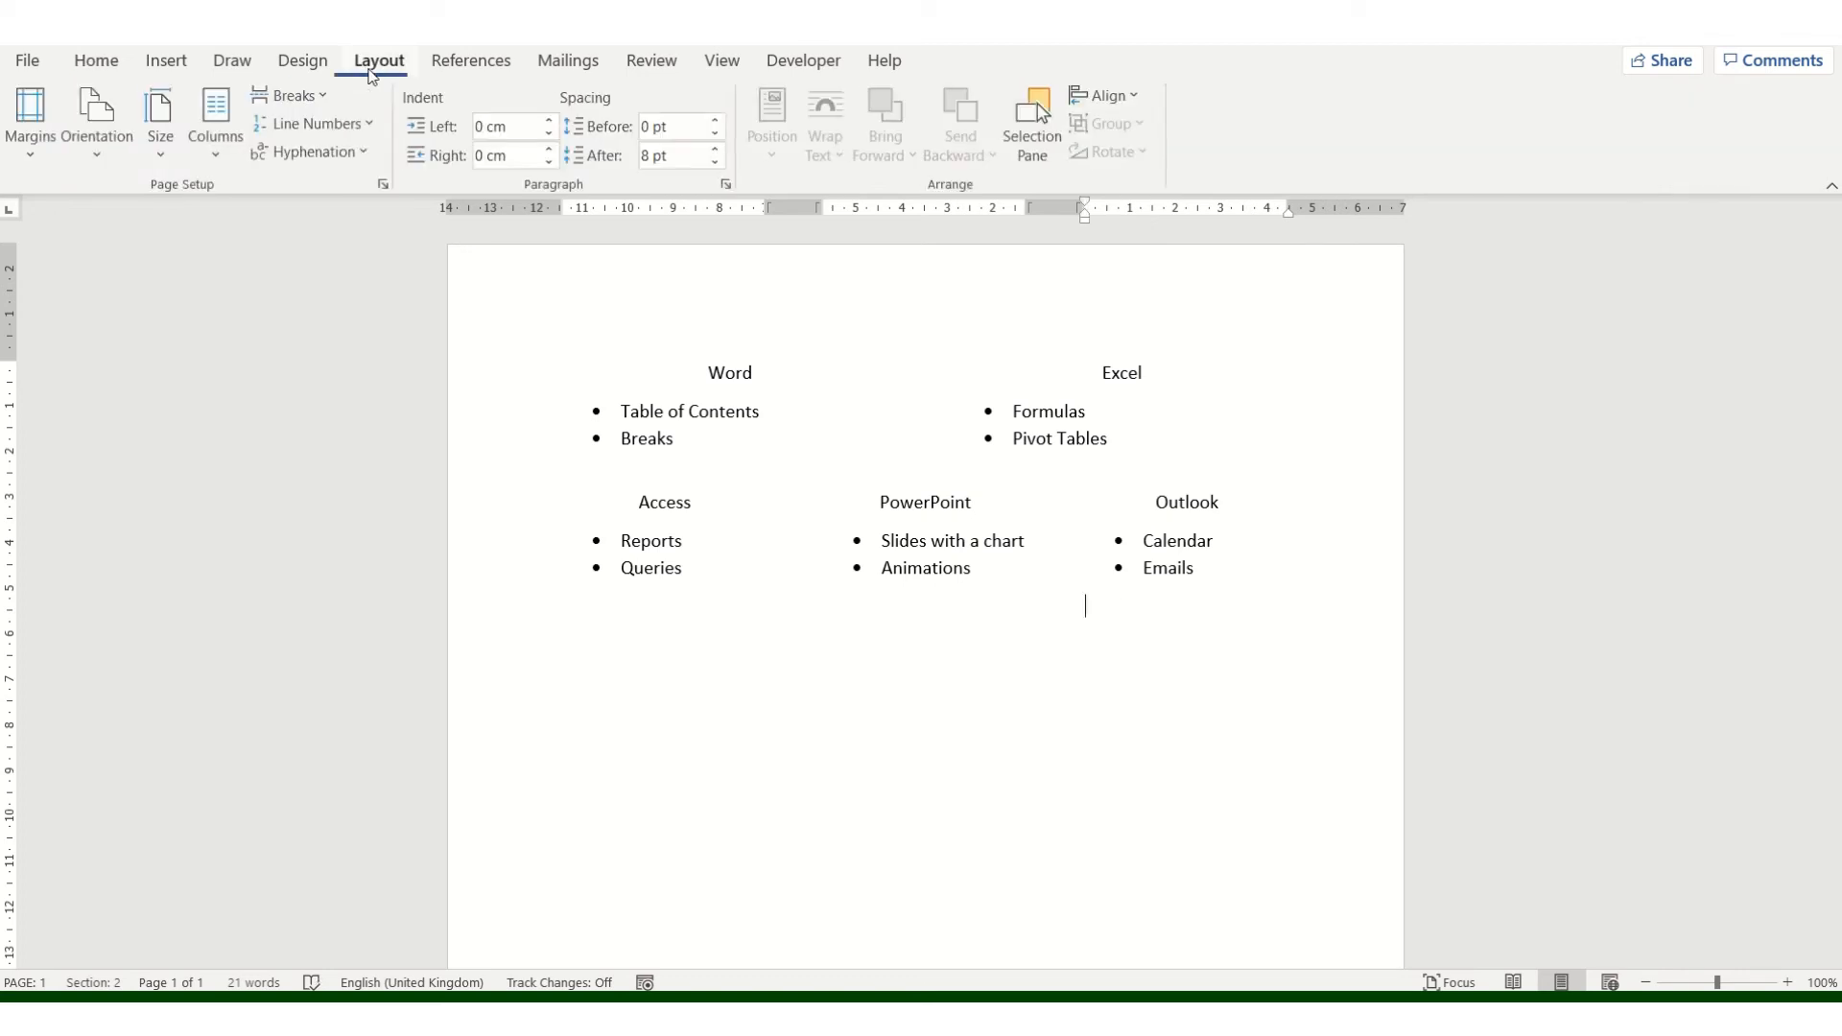
left_click(325, 95)
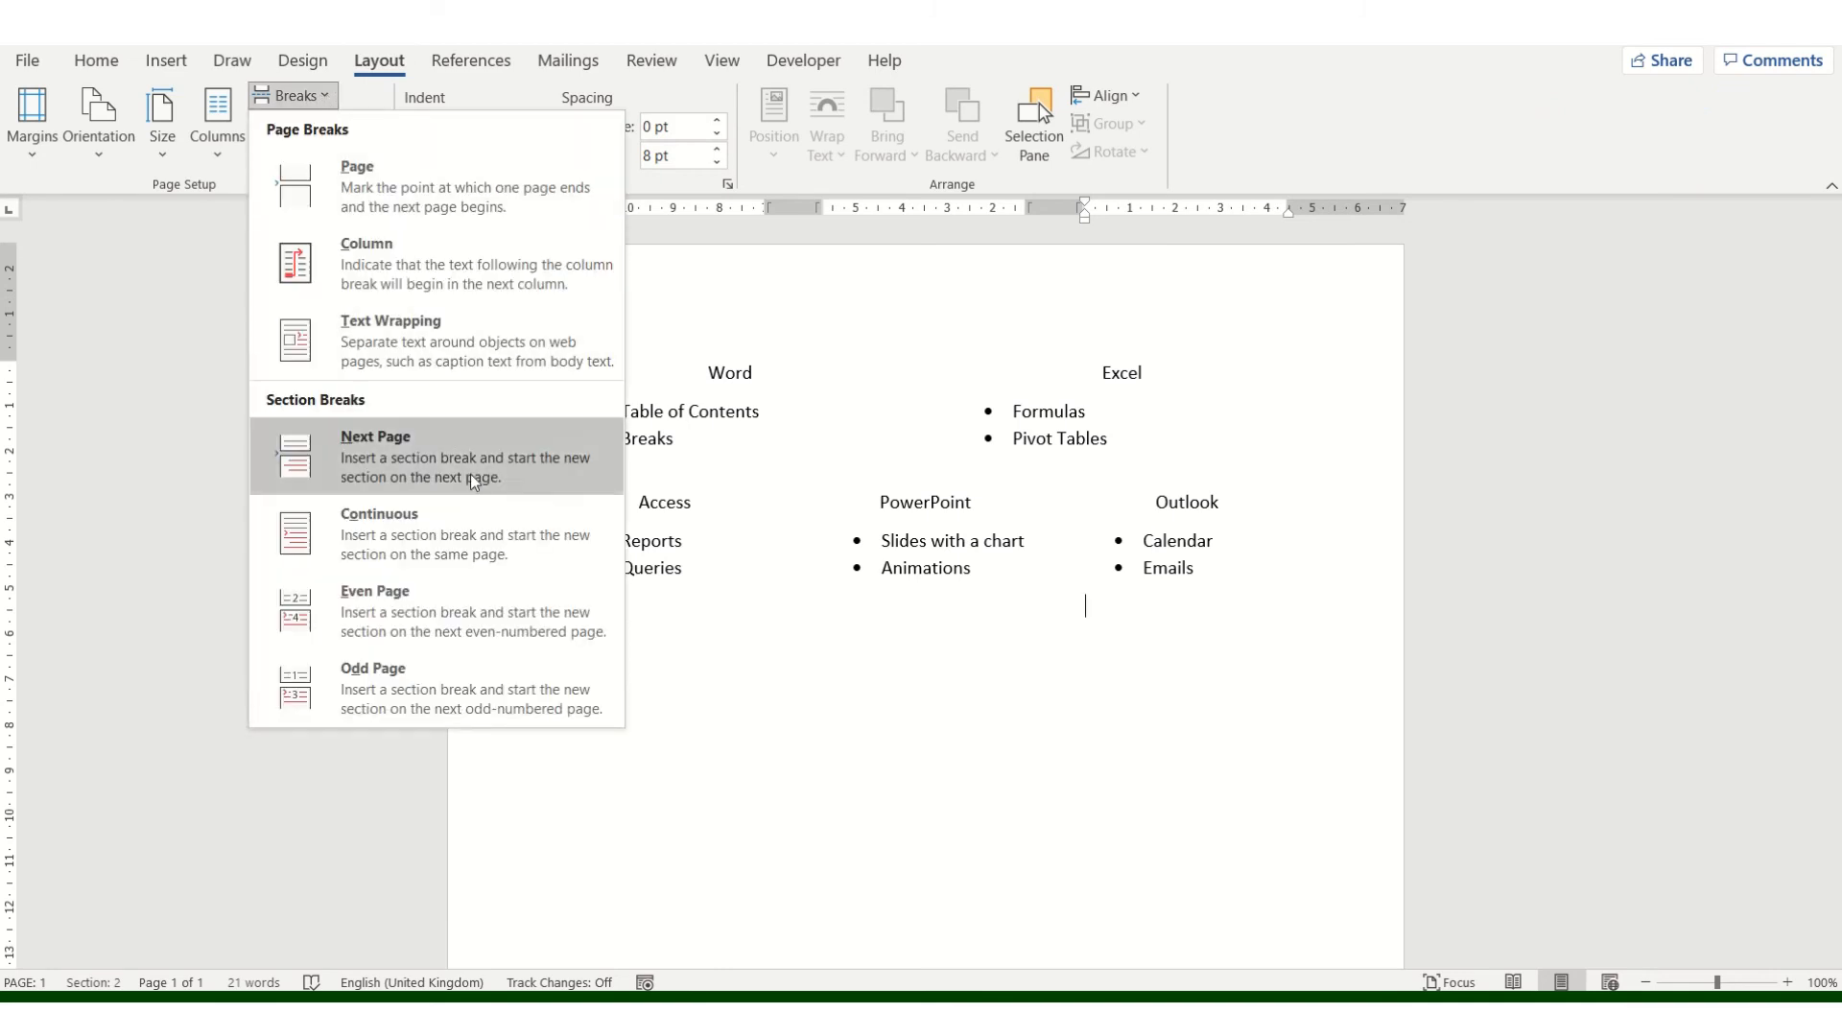
left_click(480, 531)
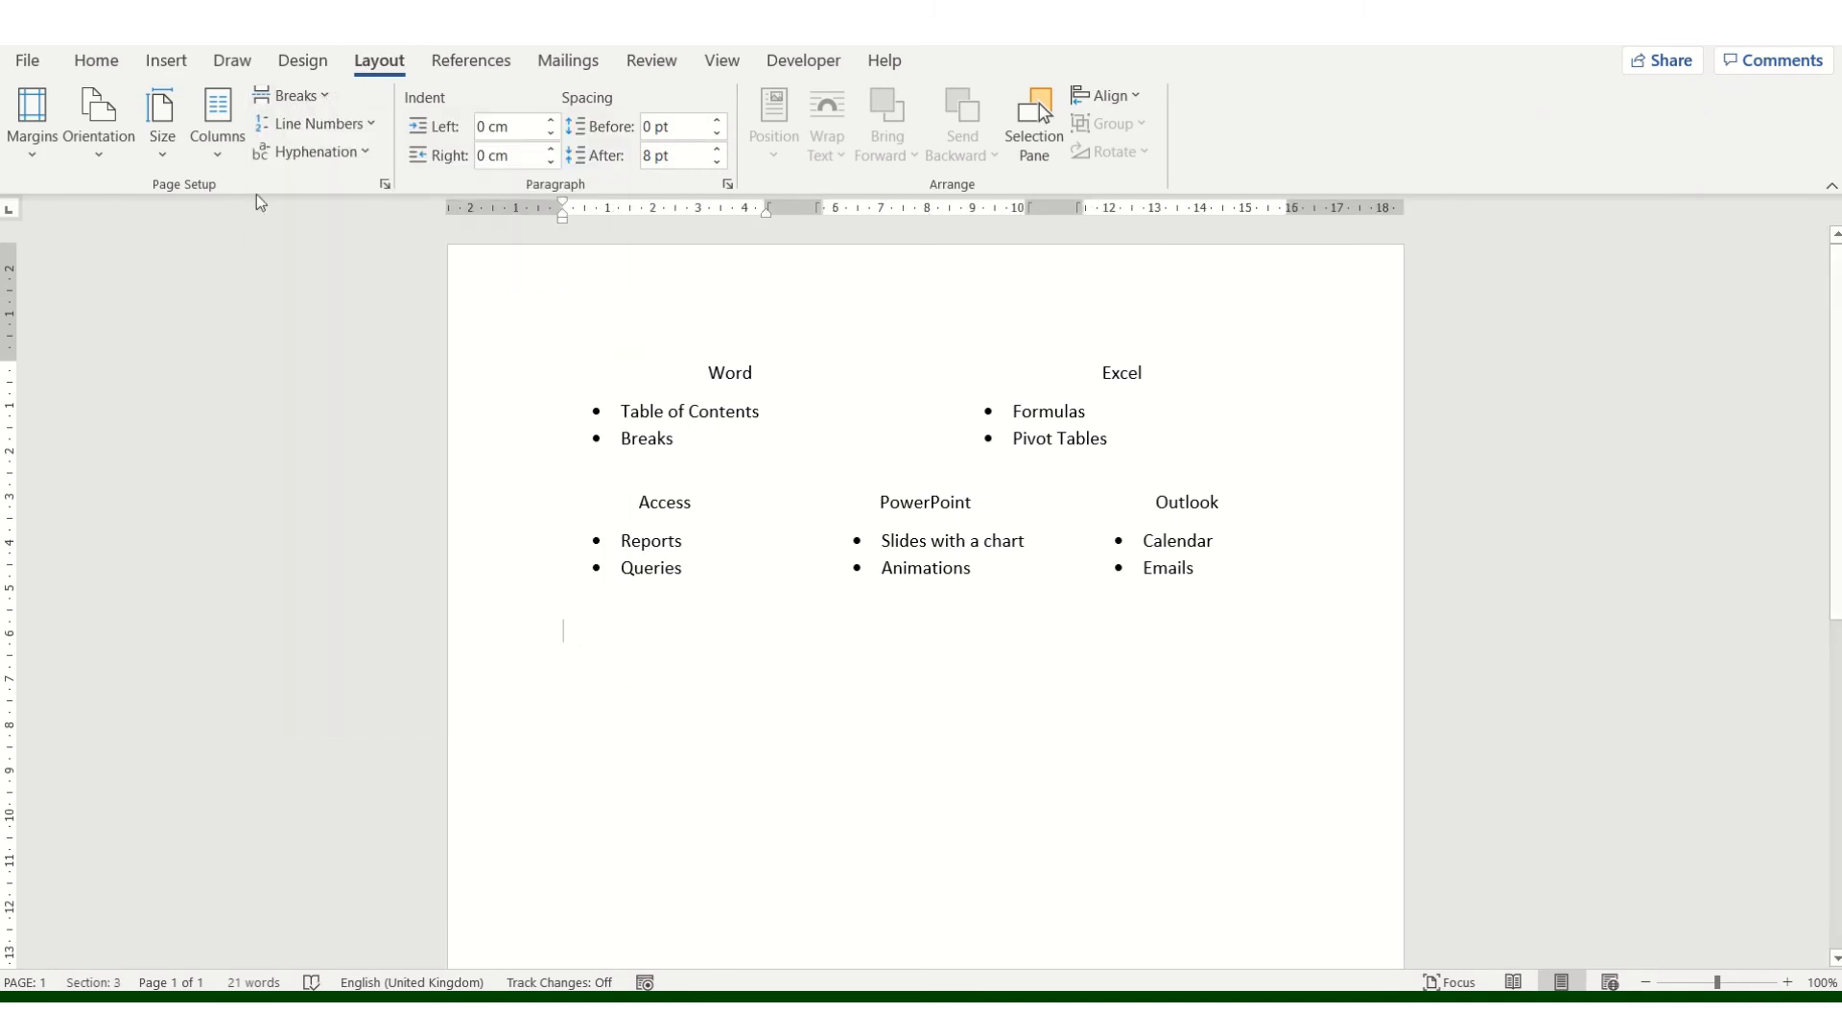
left_click(233, 158)
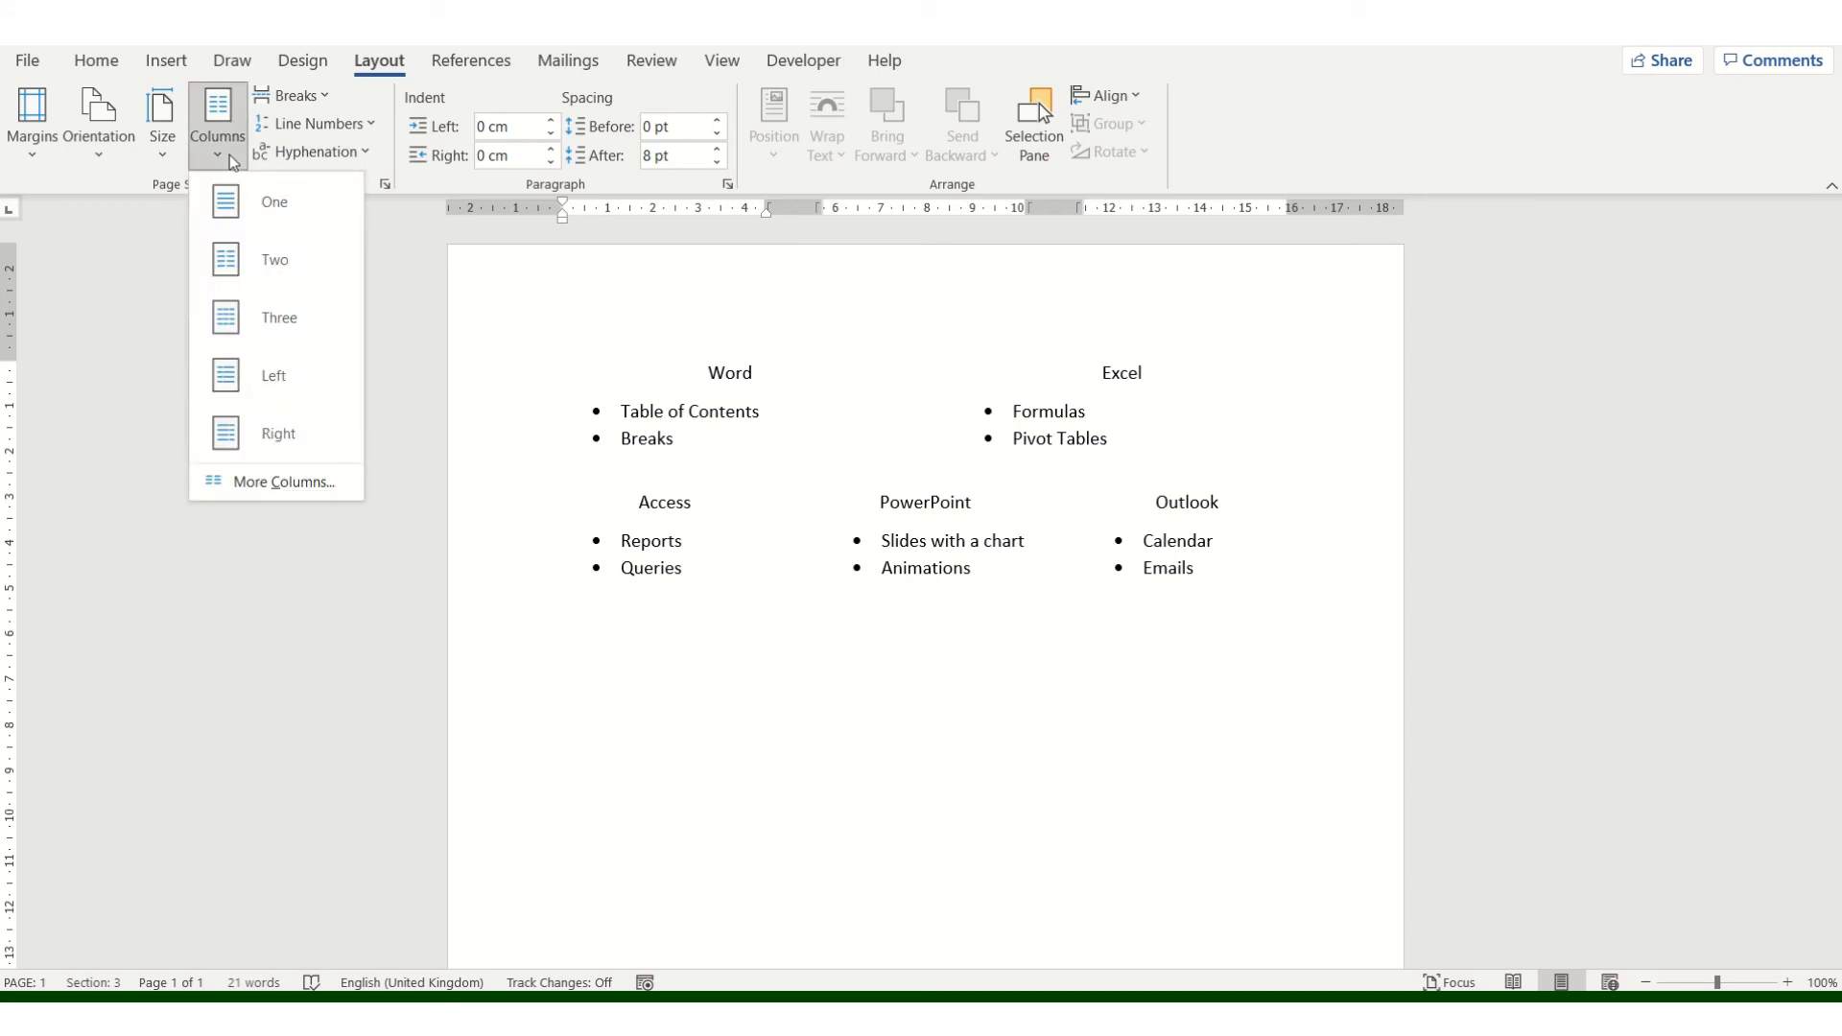
left_click(236, 199)
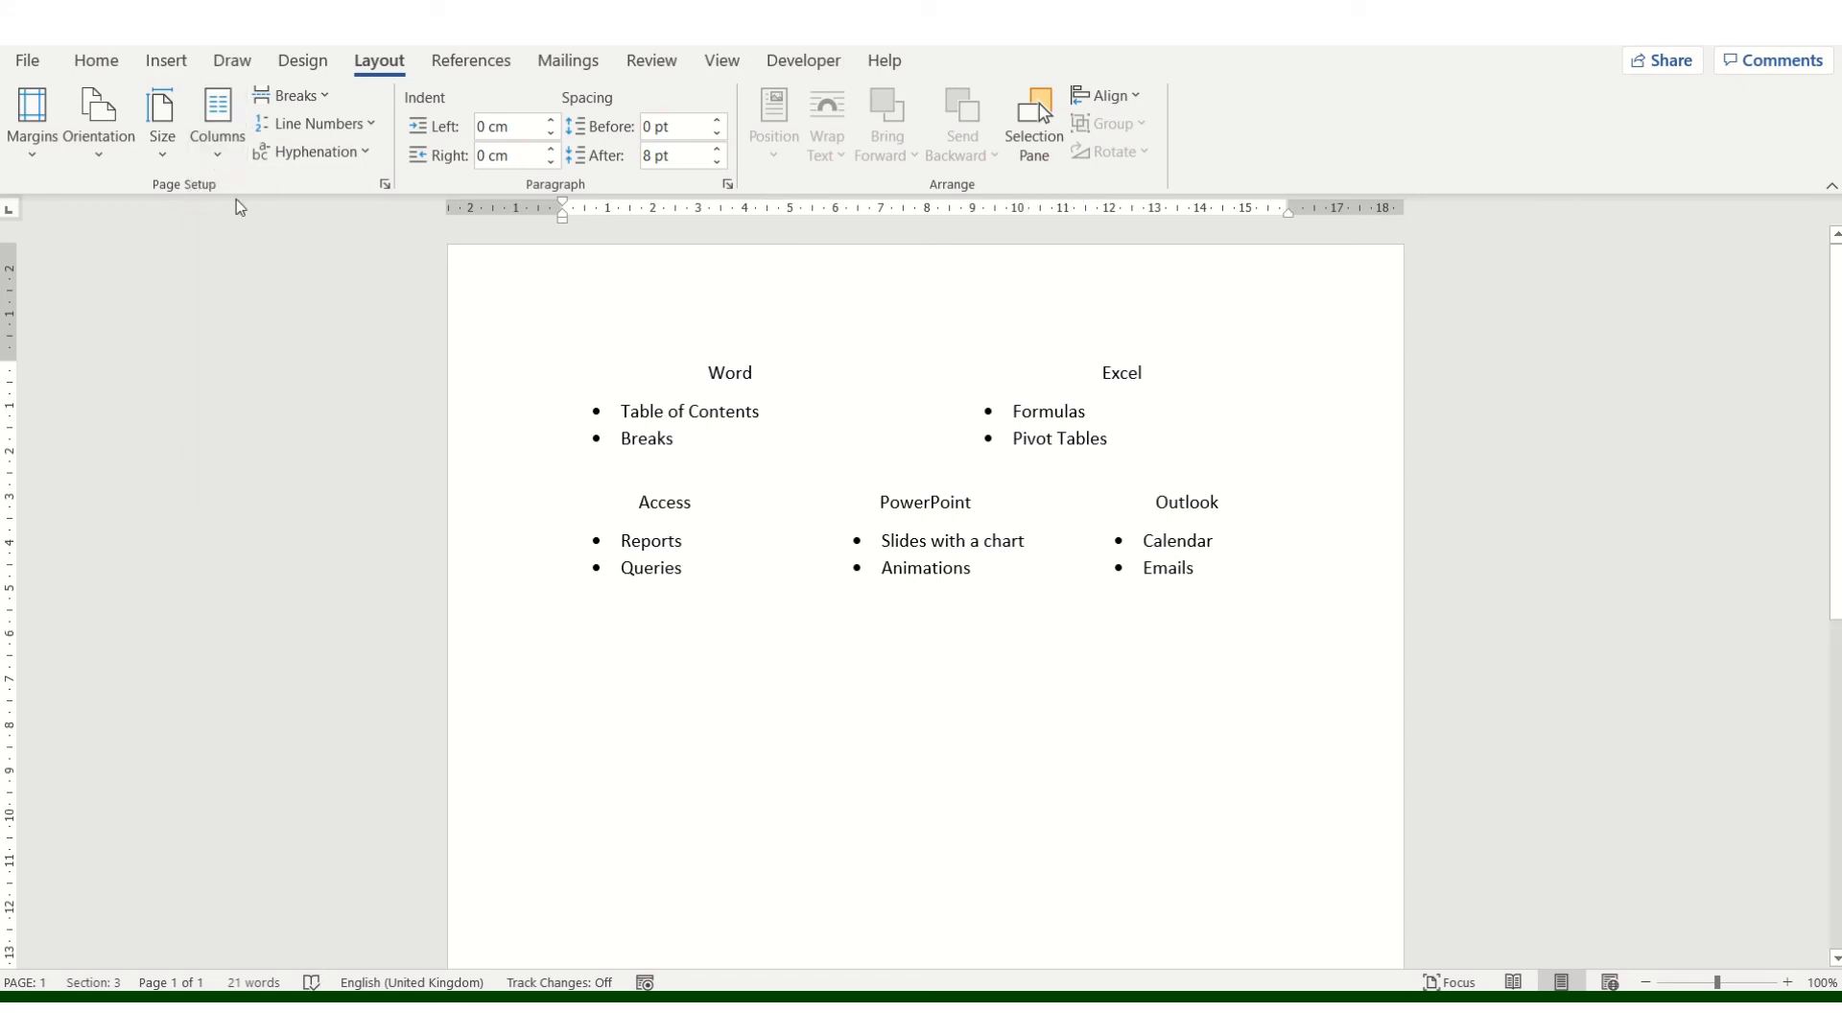
Step: Enter the line "This is a demo on the use of column and section breaks" in the one-column section
type("Th")
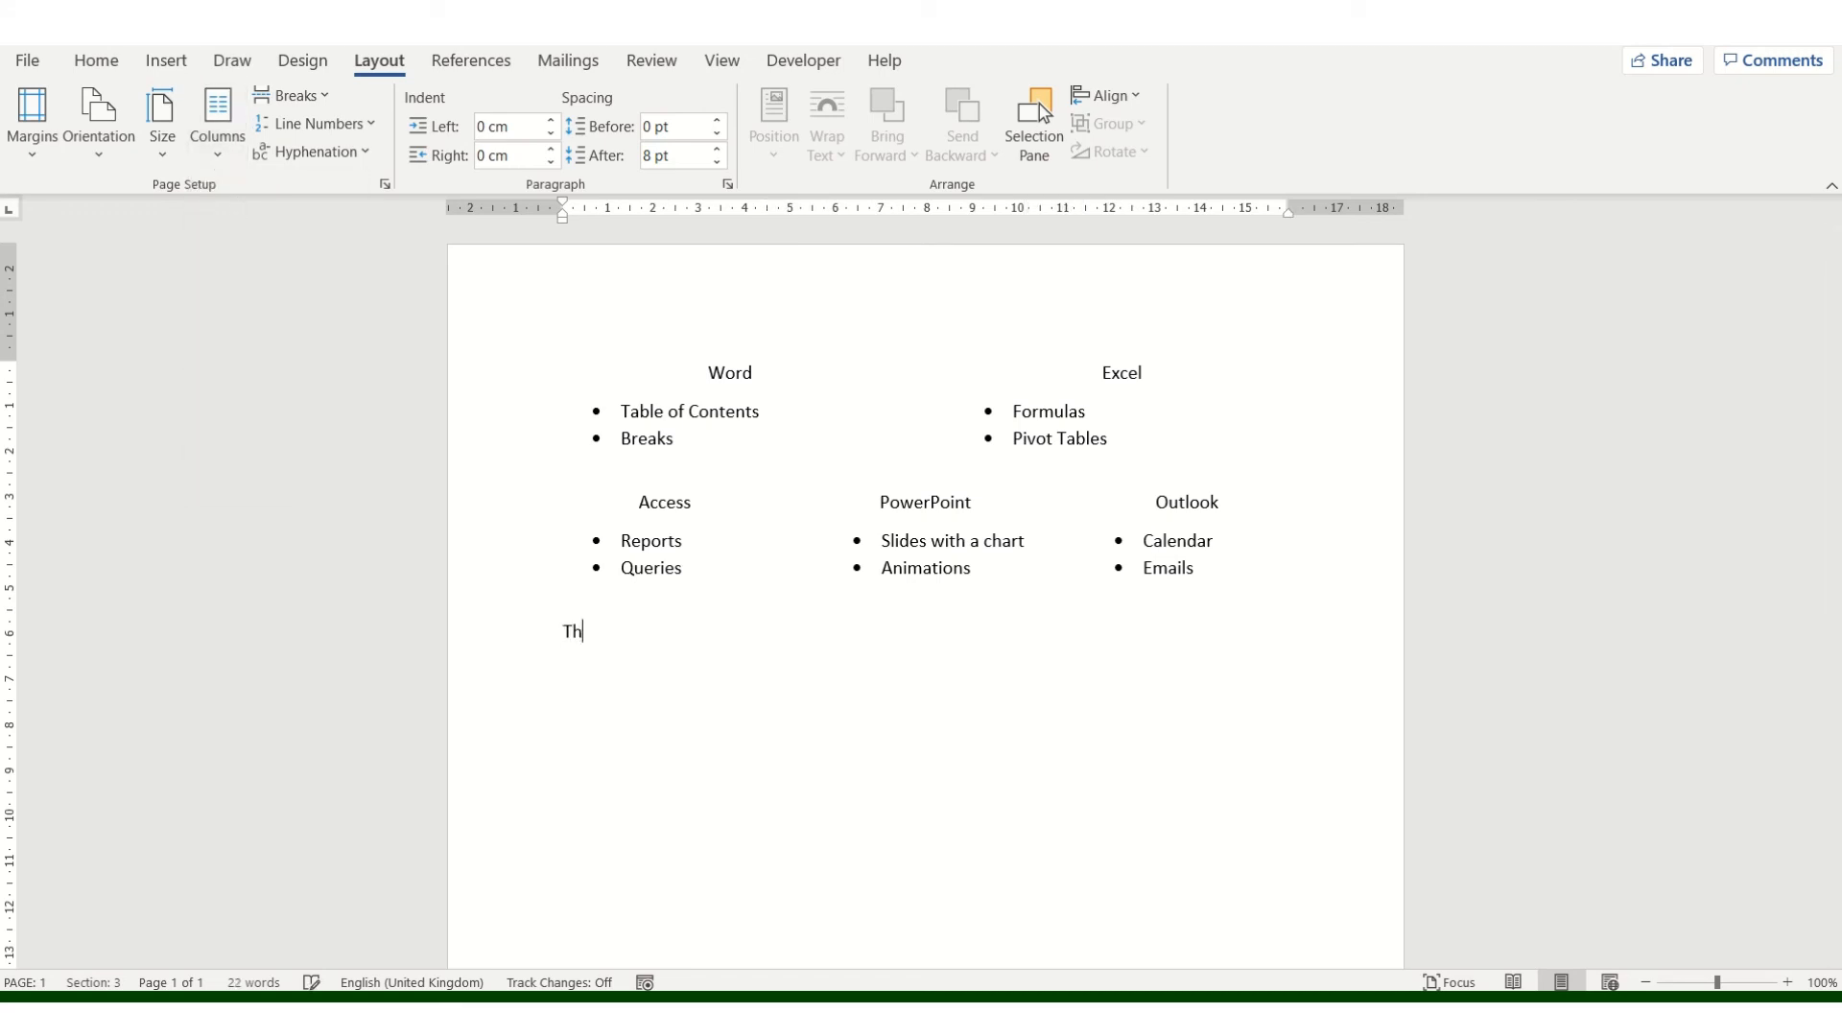
type("is is a demo on the use of colu")
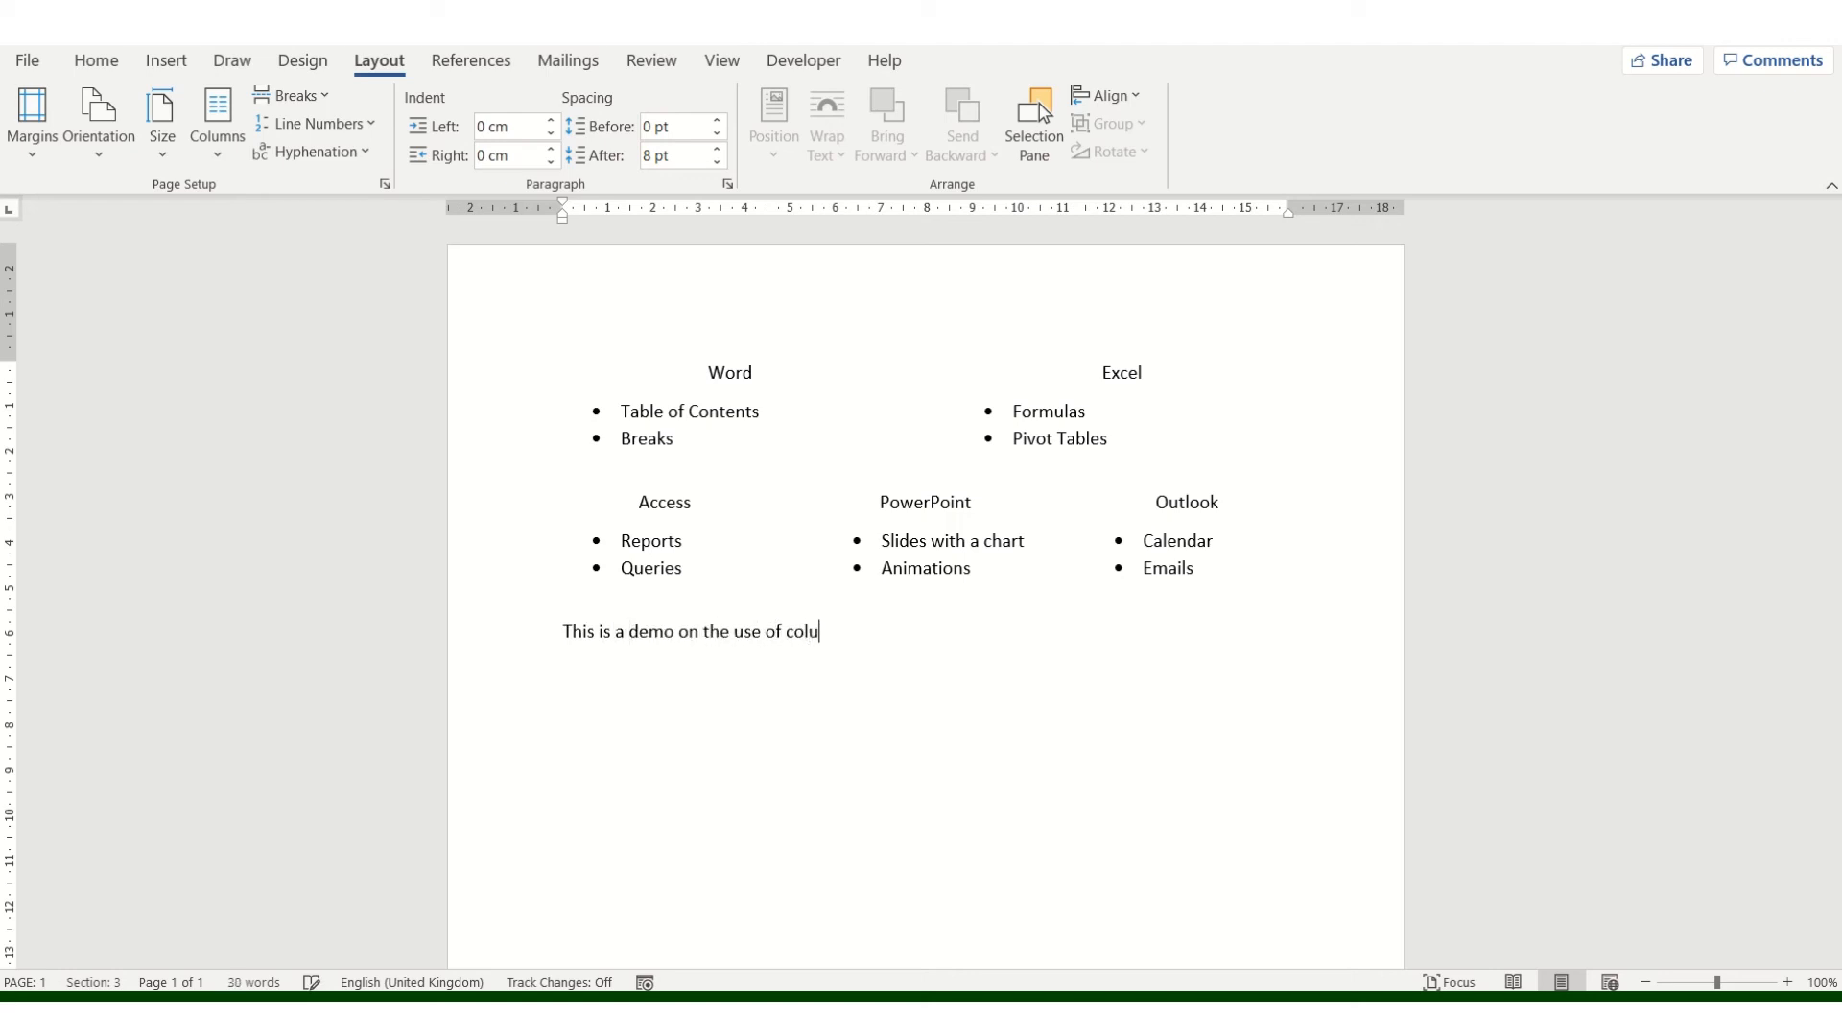
type("mn and section breaks")
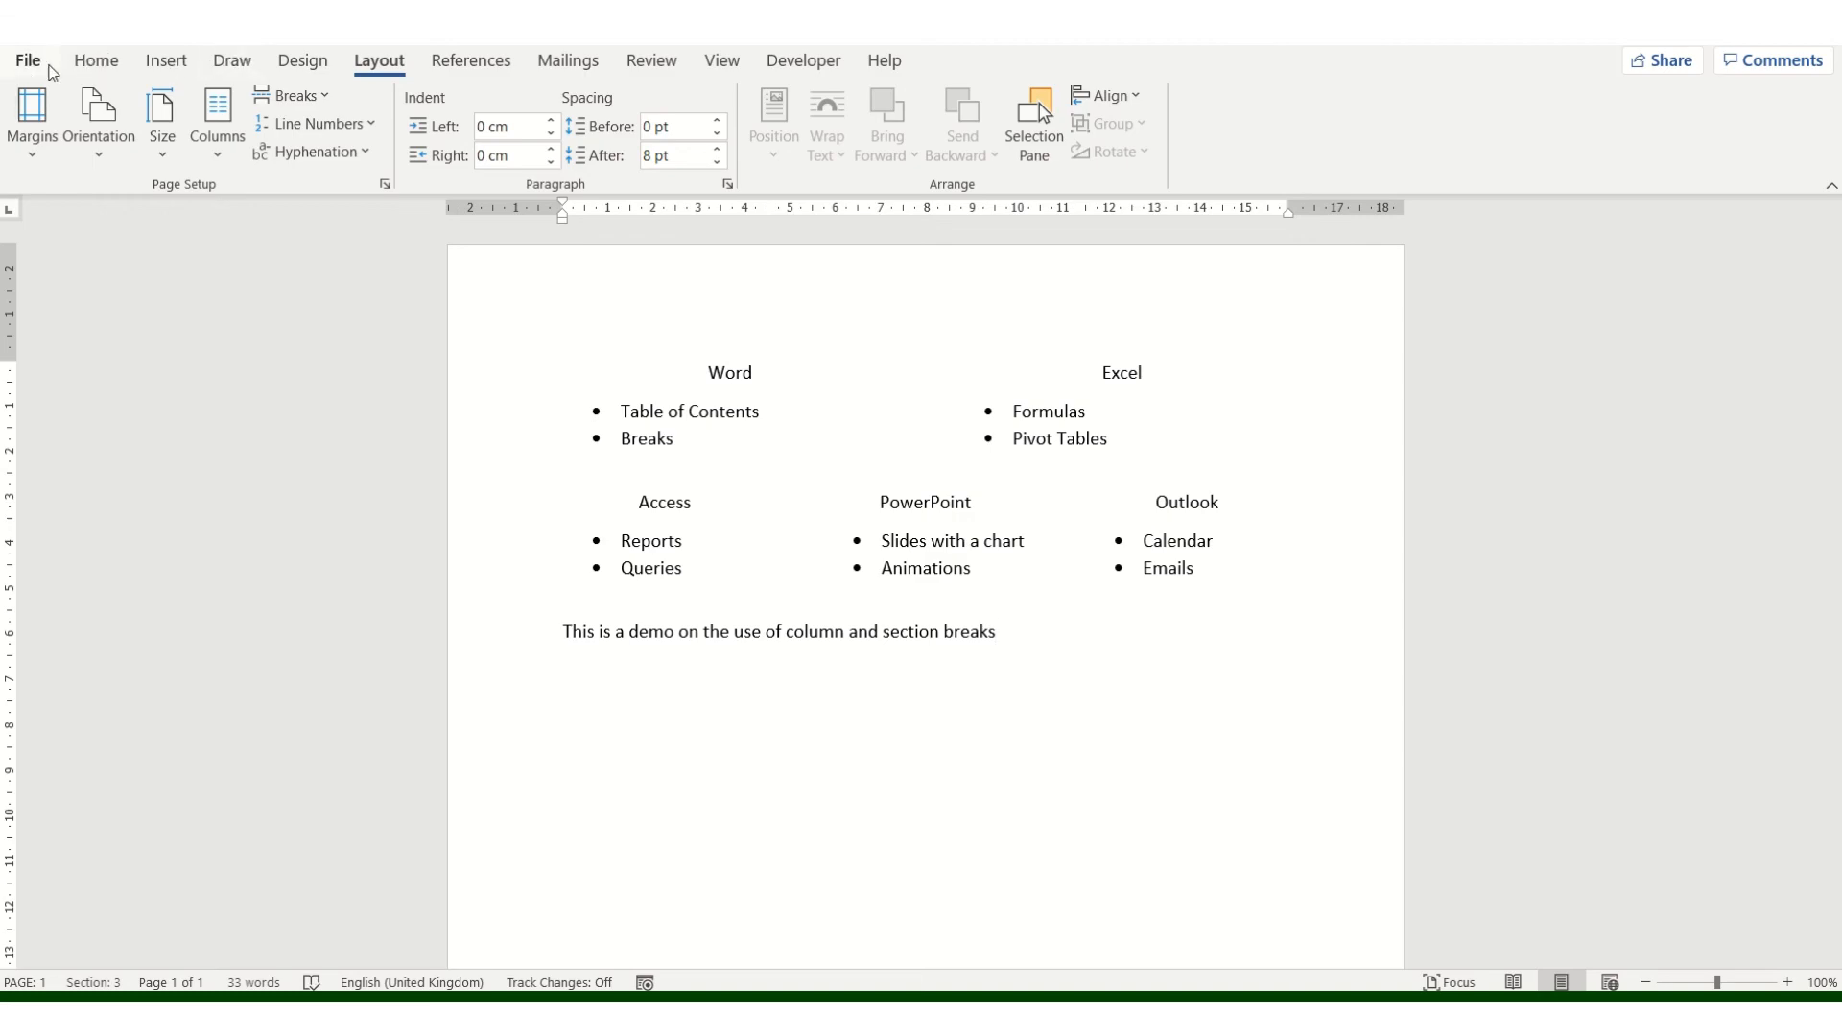
Step: Show the formatting marks to examine the column and section breaks in the document, and hide them again
left_click(39, 66)
left_click(38, 75)
left_click(96, 60)
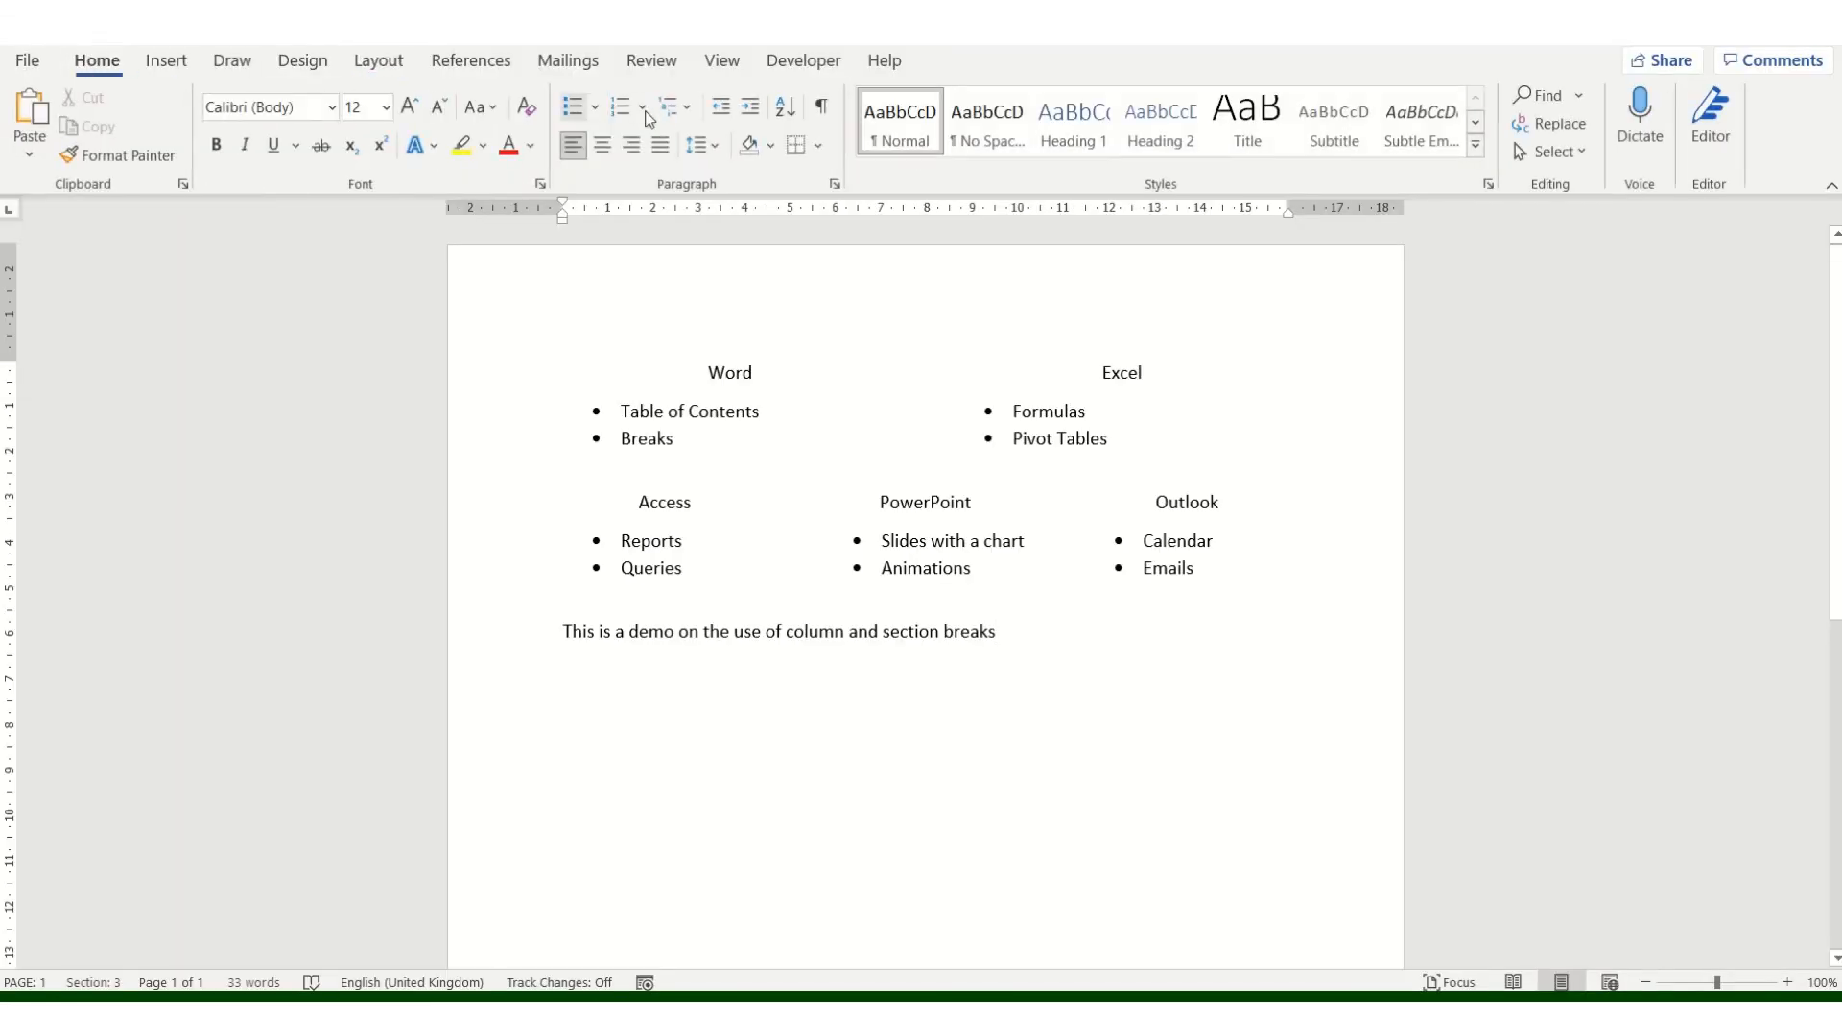
left_click(822, 112)
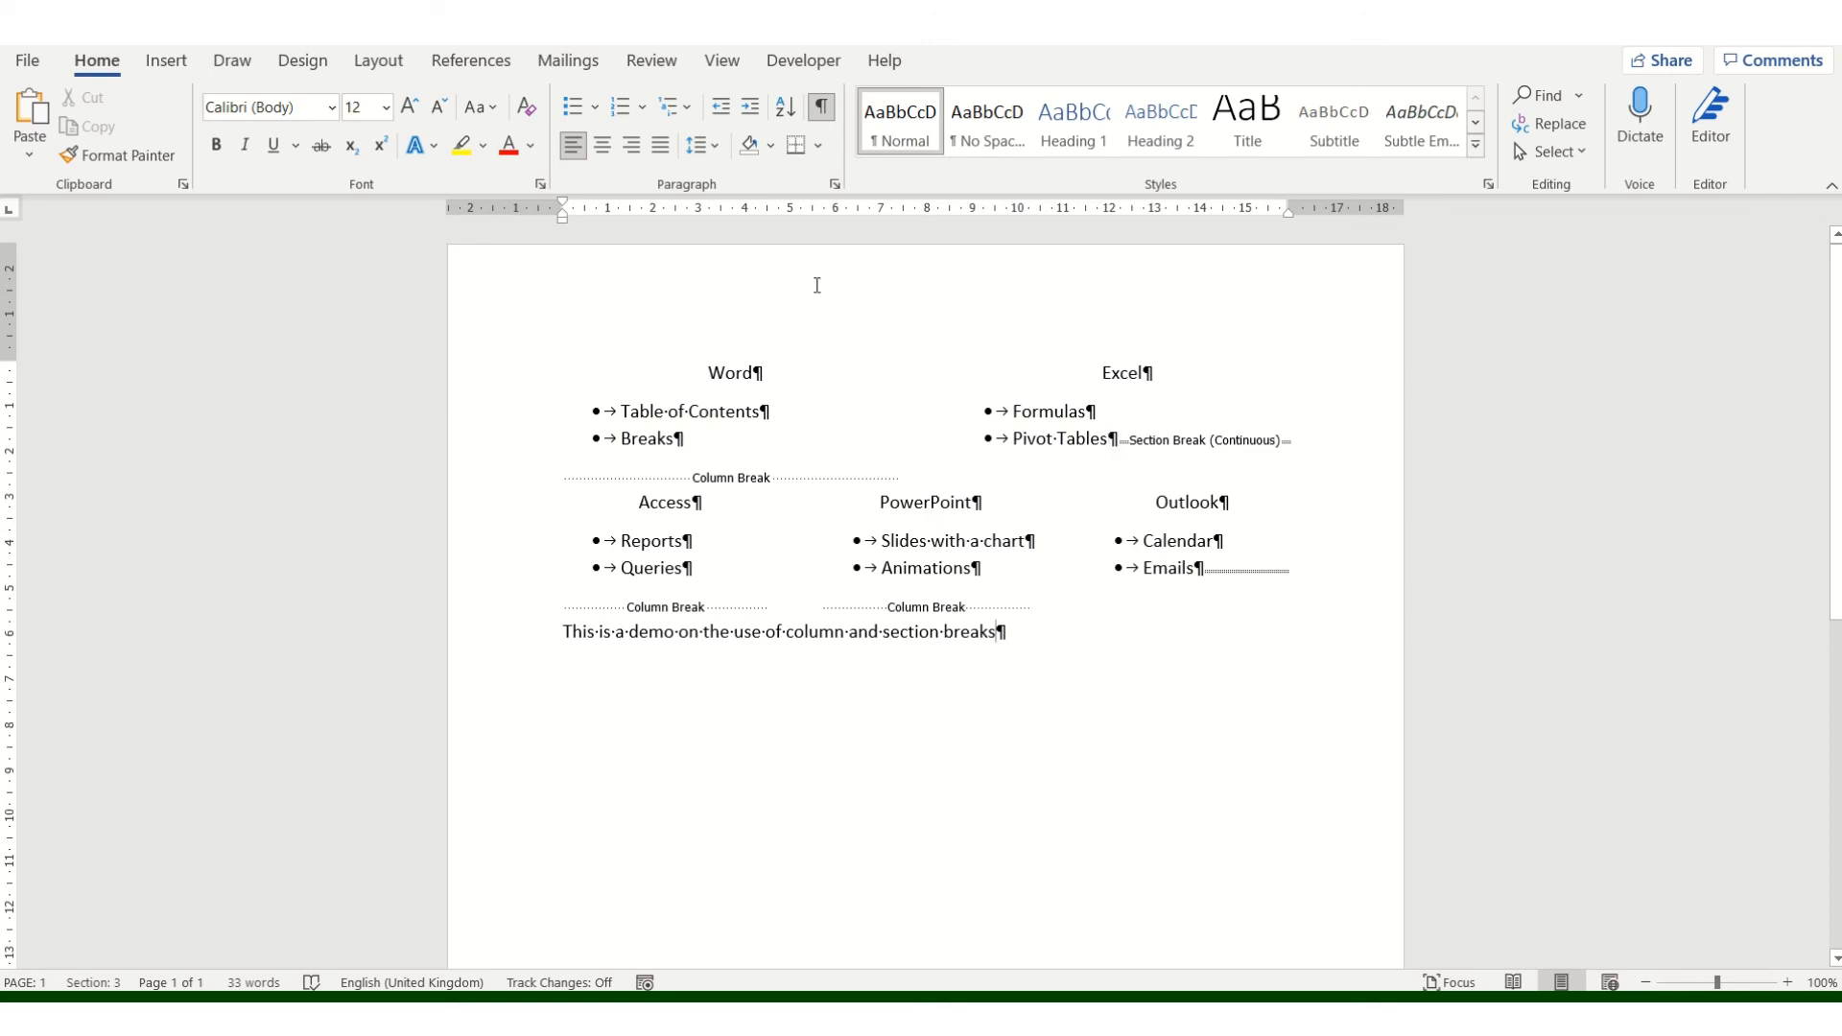
left_click(822, 107)
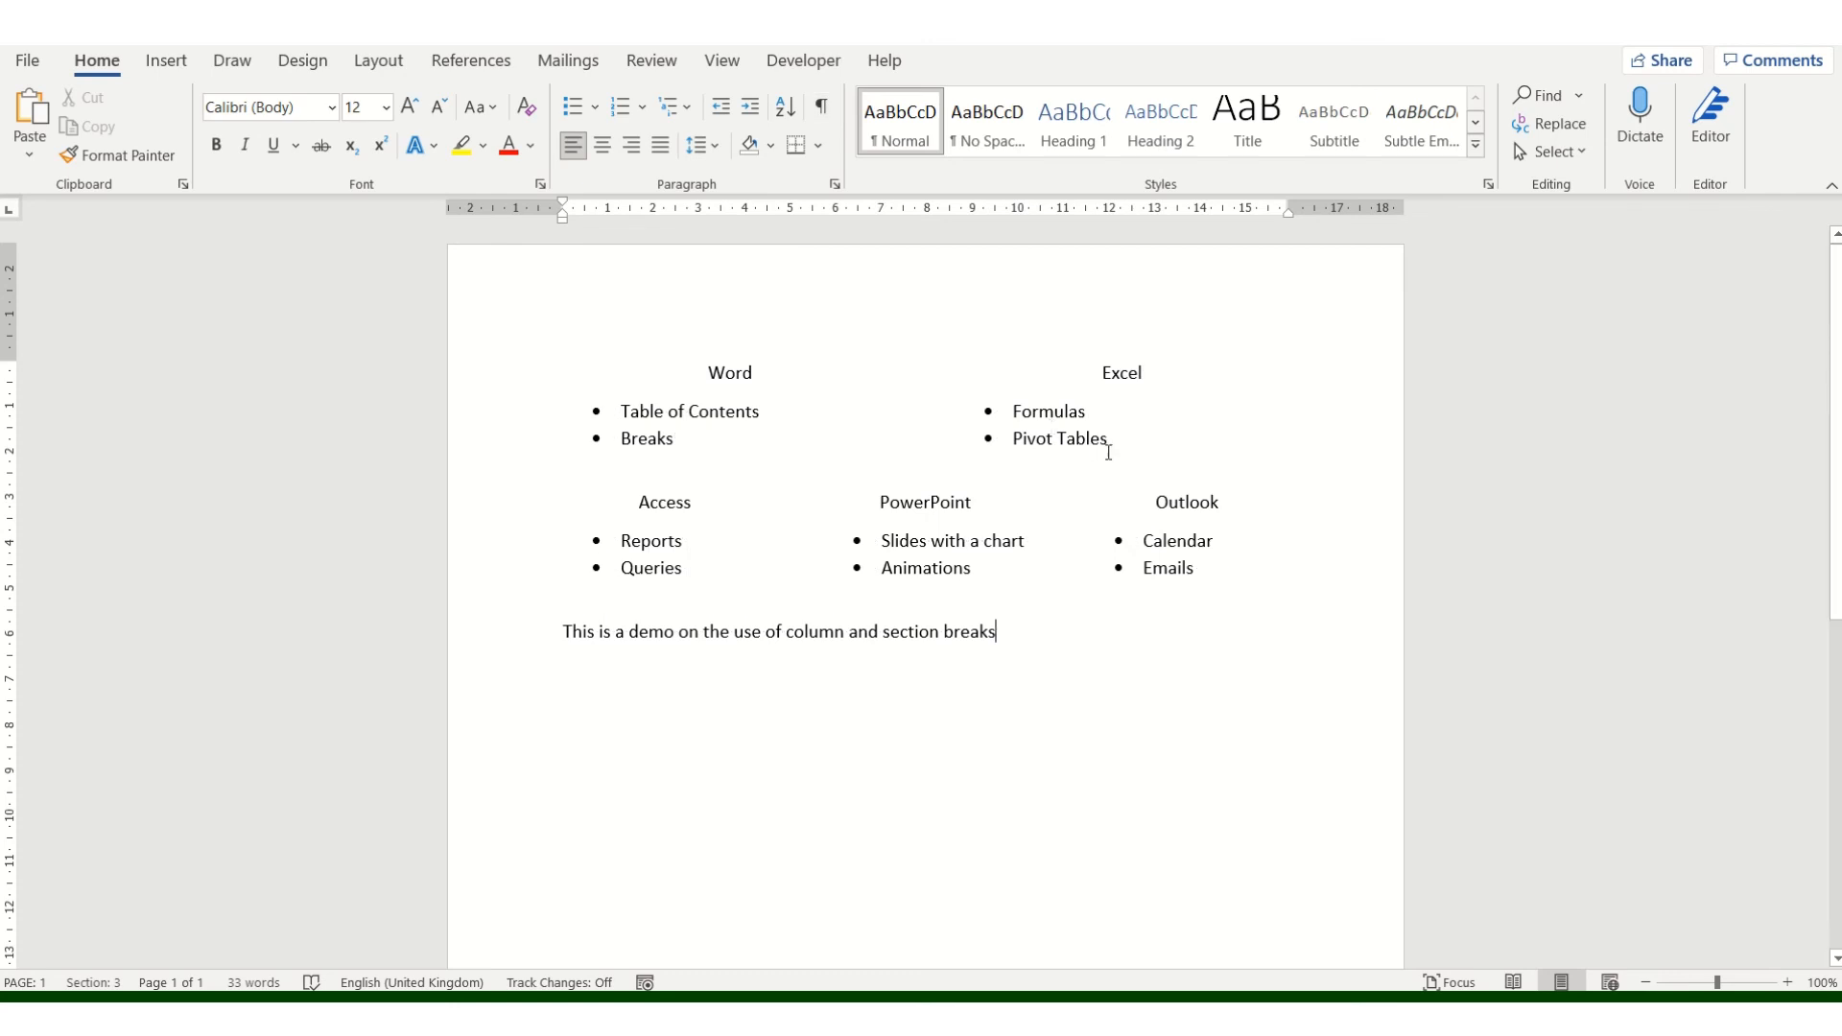
Step: Add an unbulleted blank line after "Pivot Tables" in the Excel list and check the section break with formatting marks shown briefly
left_click(1108, 439)
key("Return")
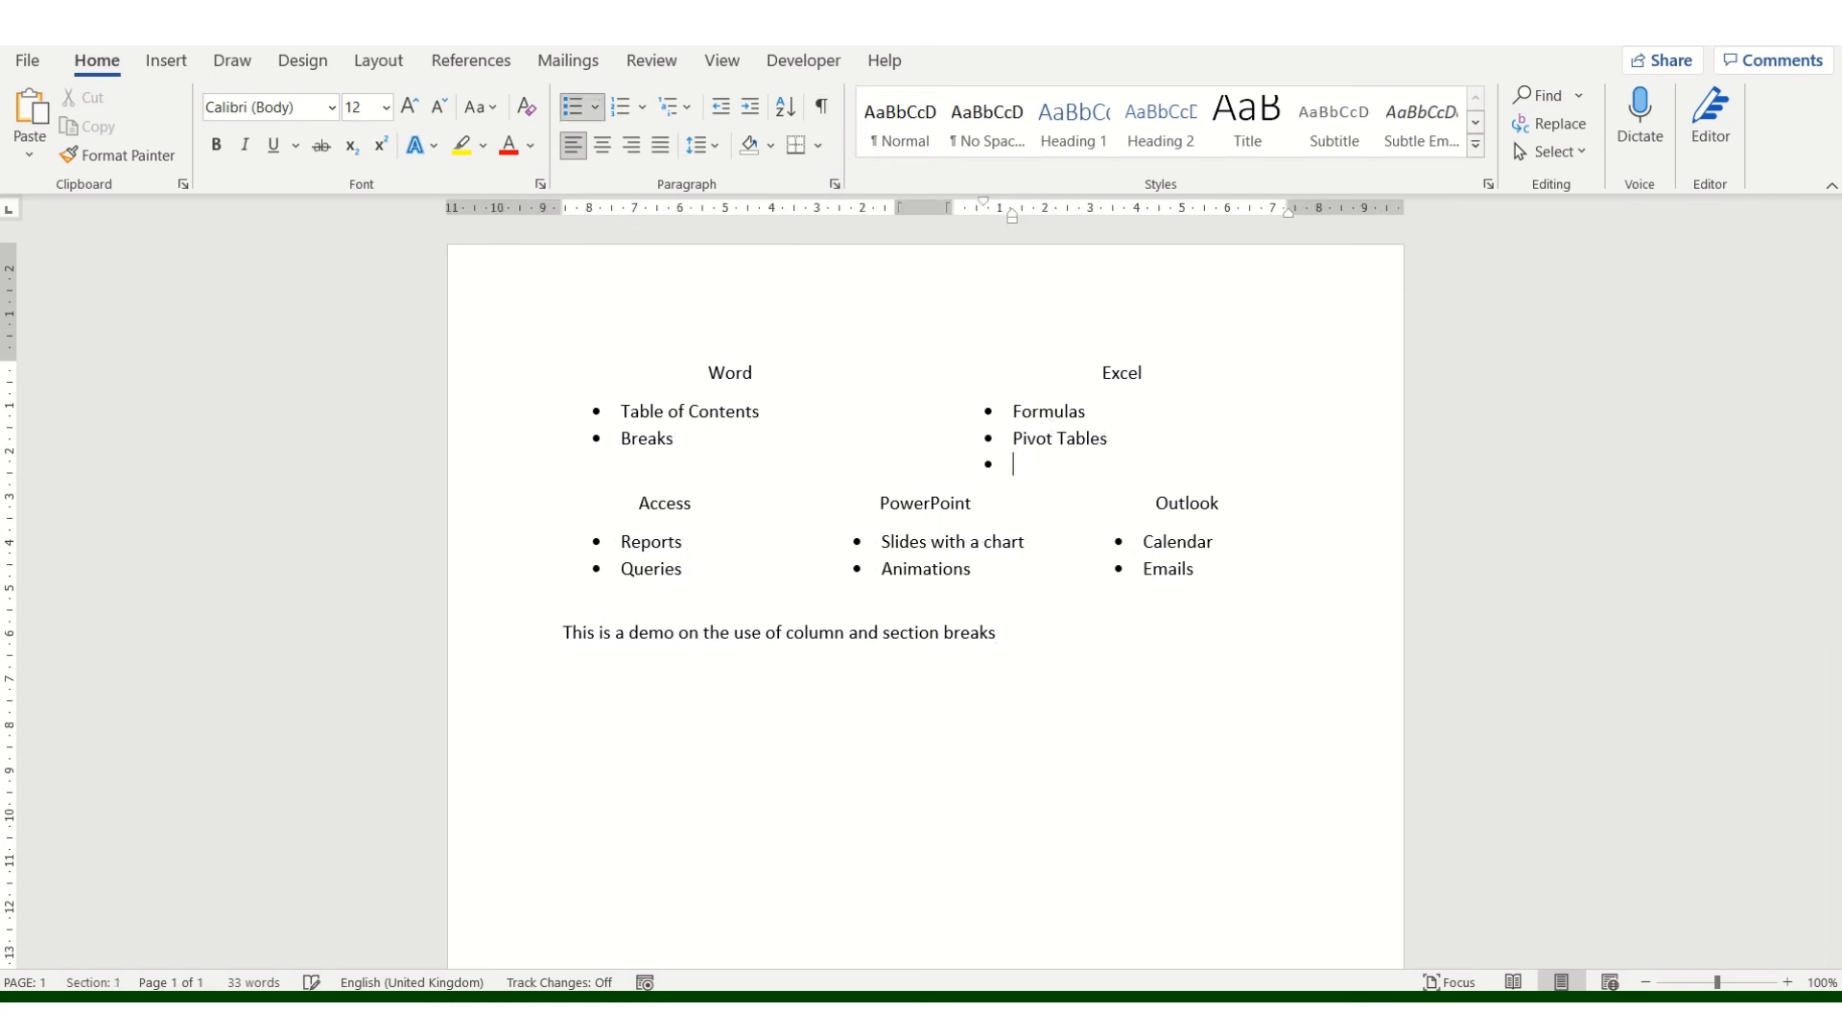
left_click(570, 105)
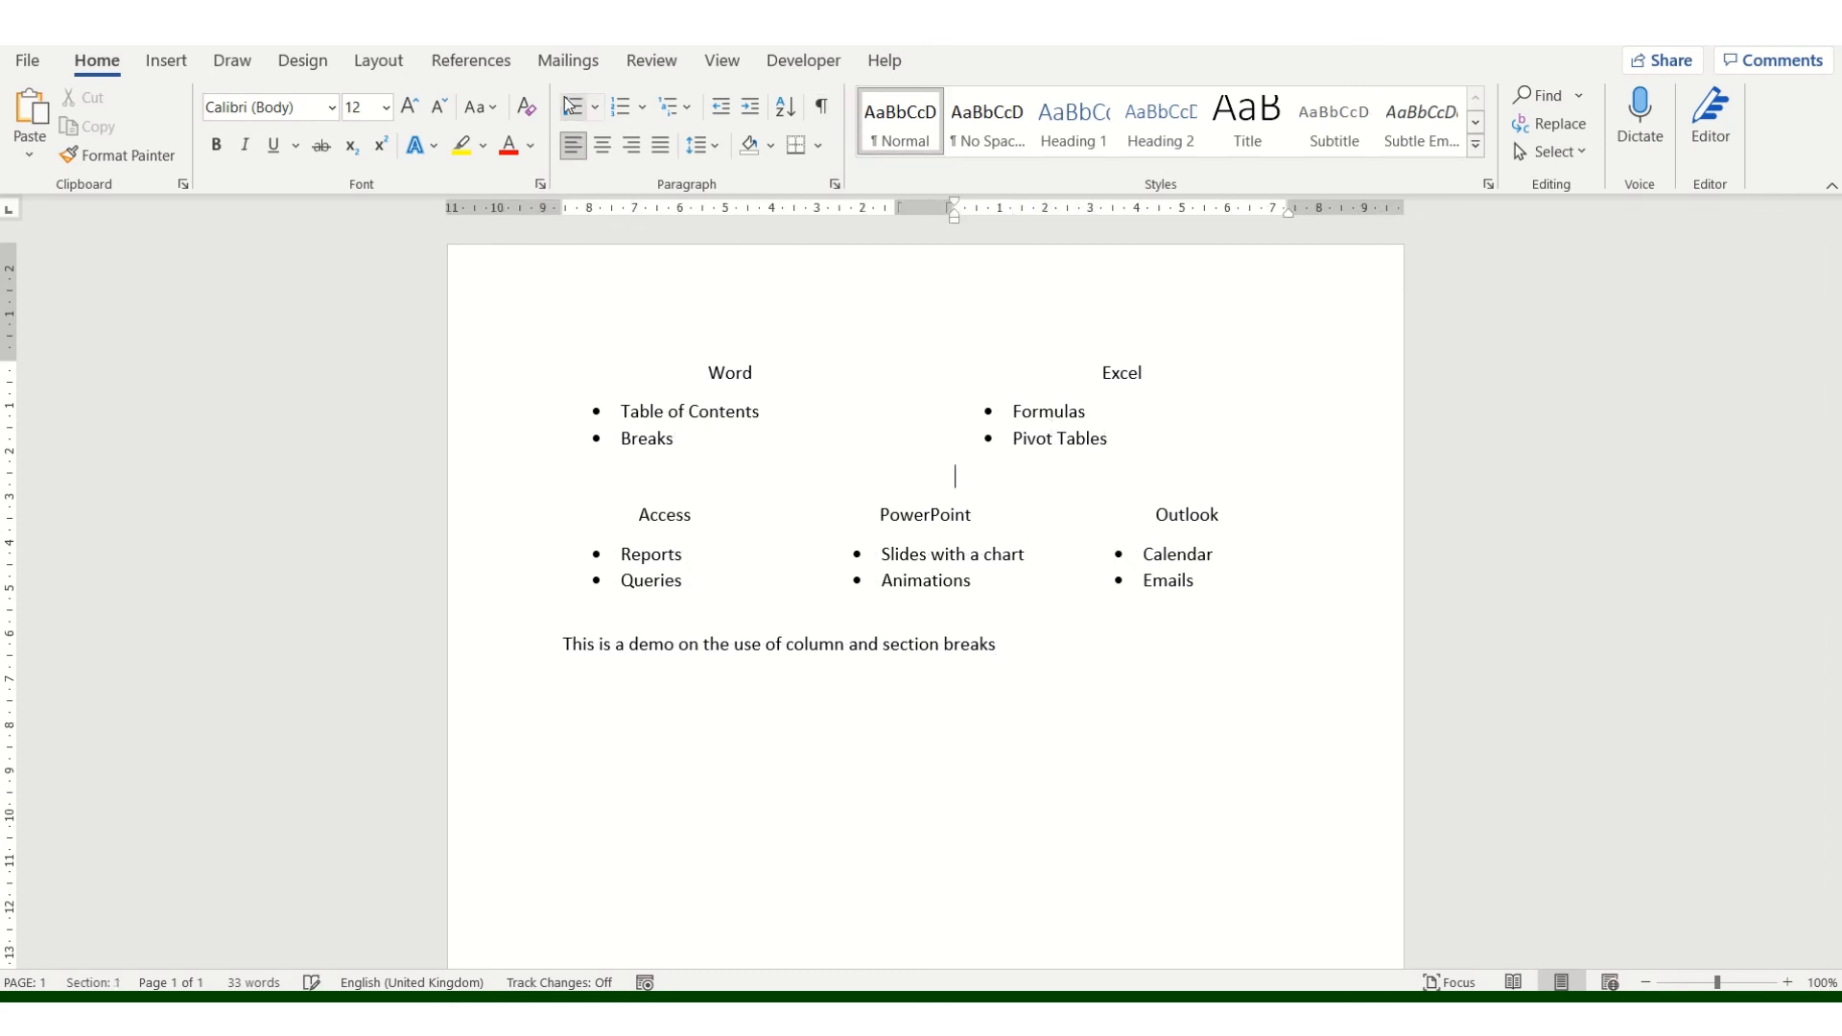
left_click(822, 107)
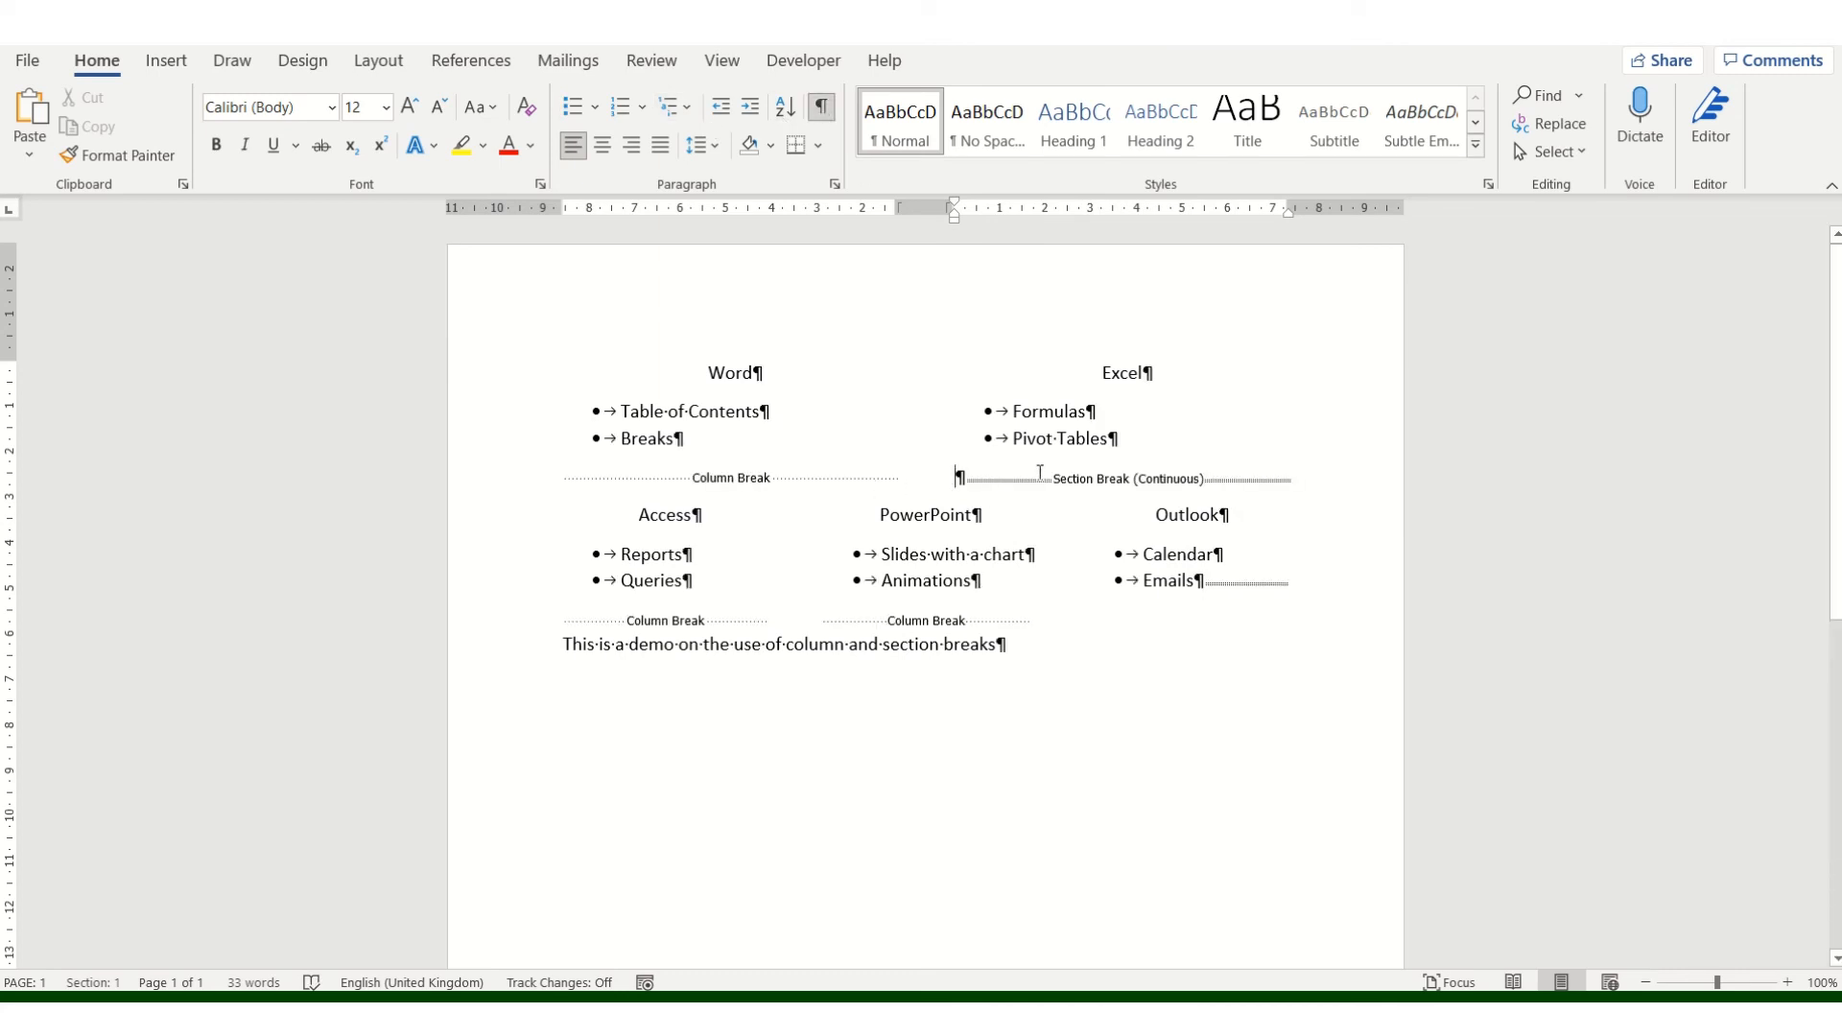
left_click(822, 106)
Step: Add an unbulleted blank line after "Emails" in the Outlook list and briefly show the formatting marks to check the breaks
left_click(1205, 589)
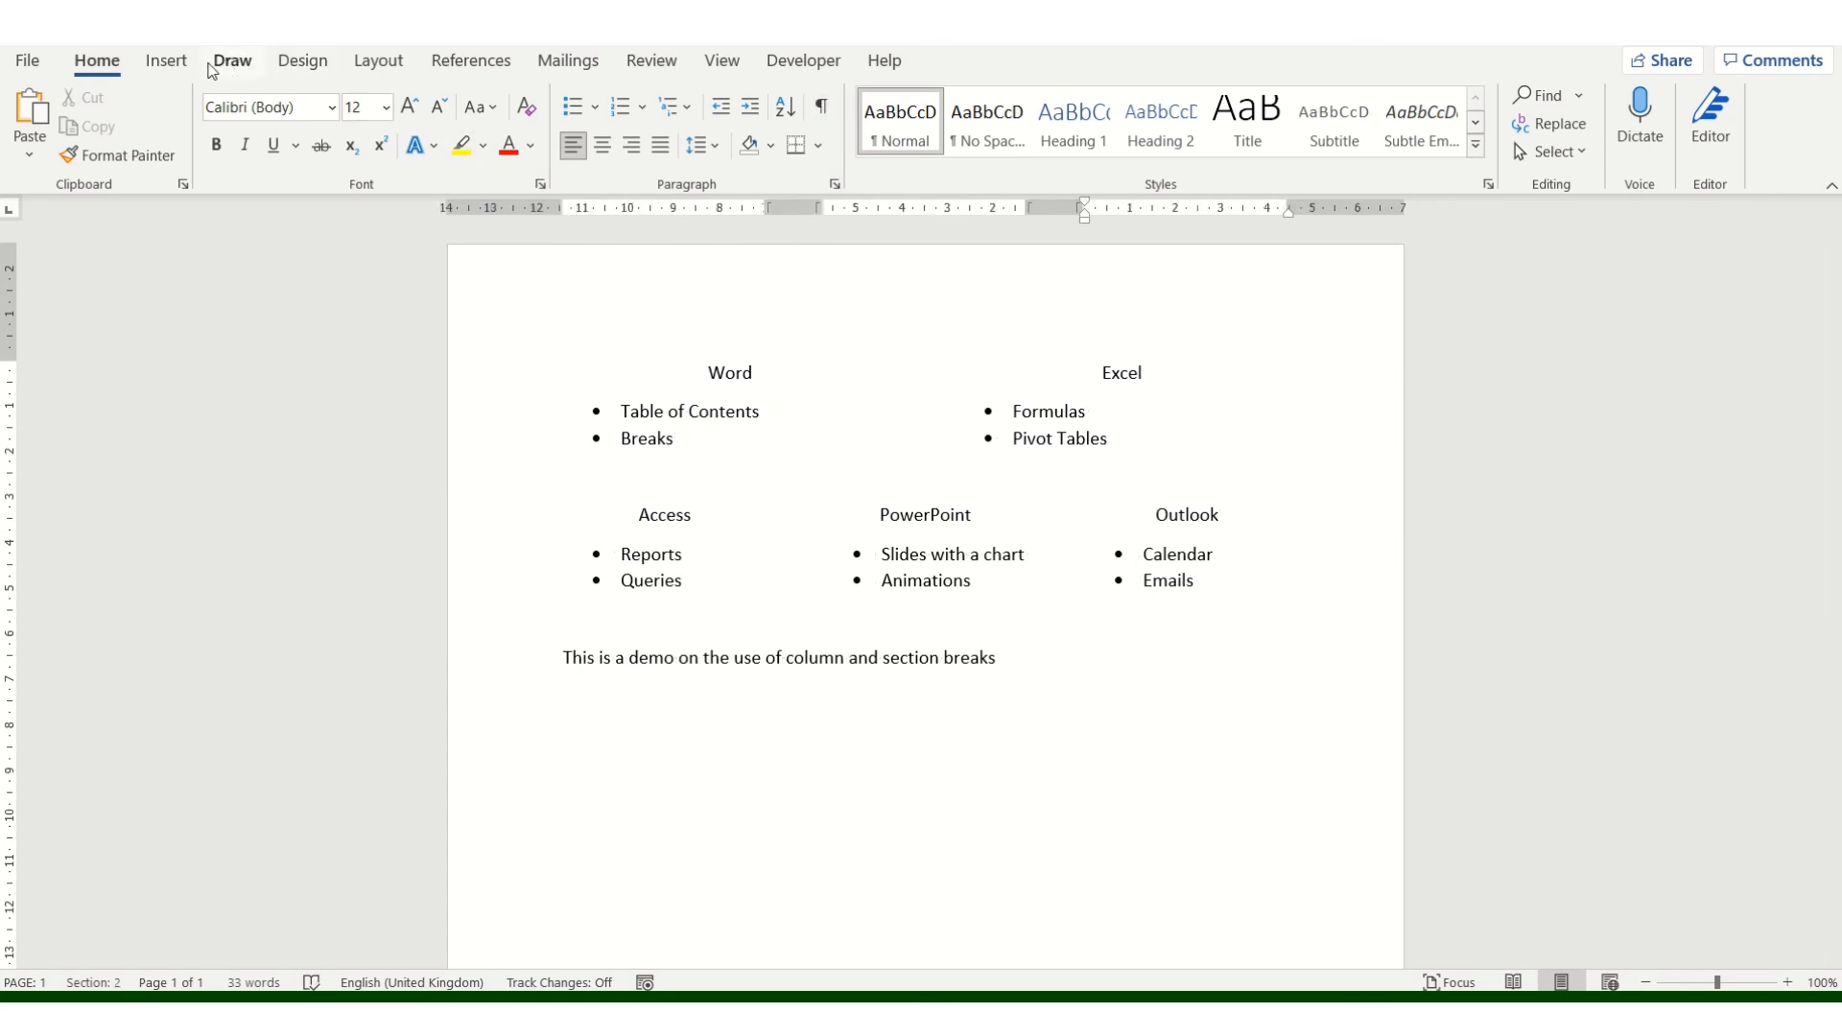
left_click(822, 107)
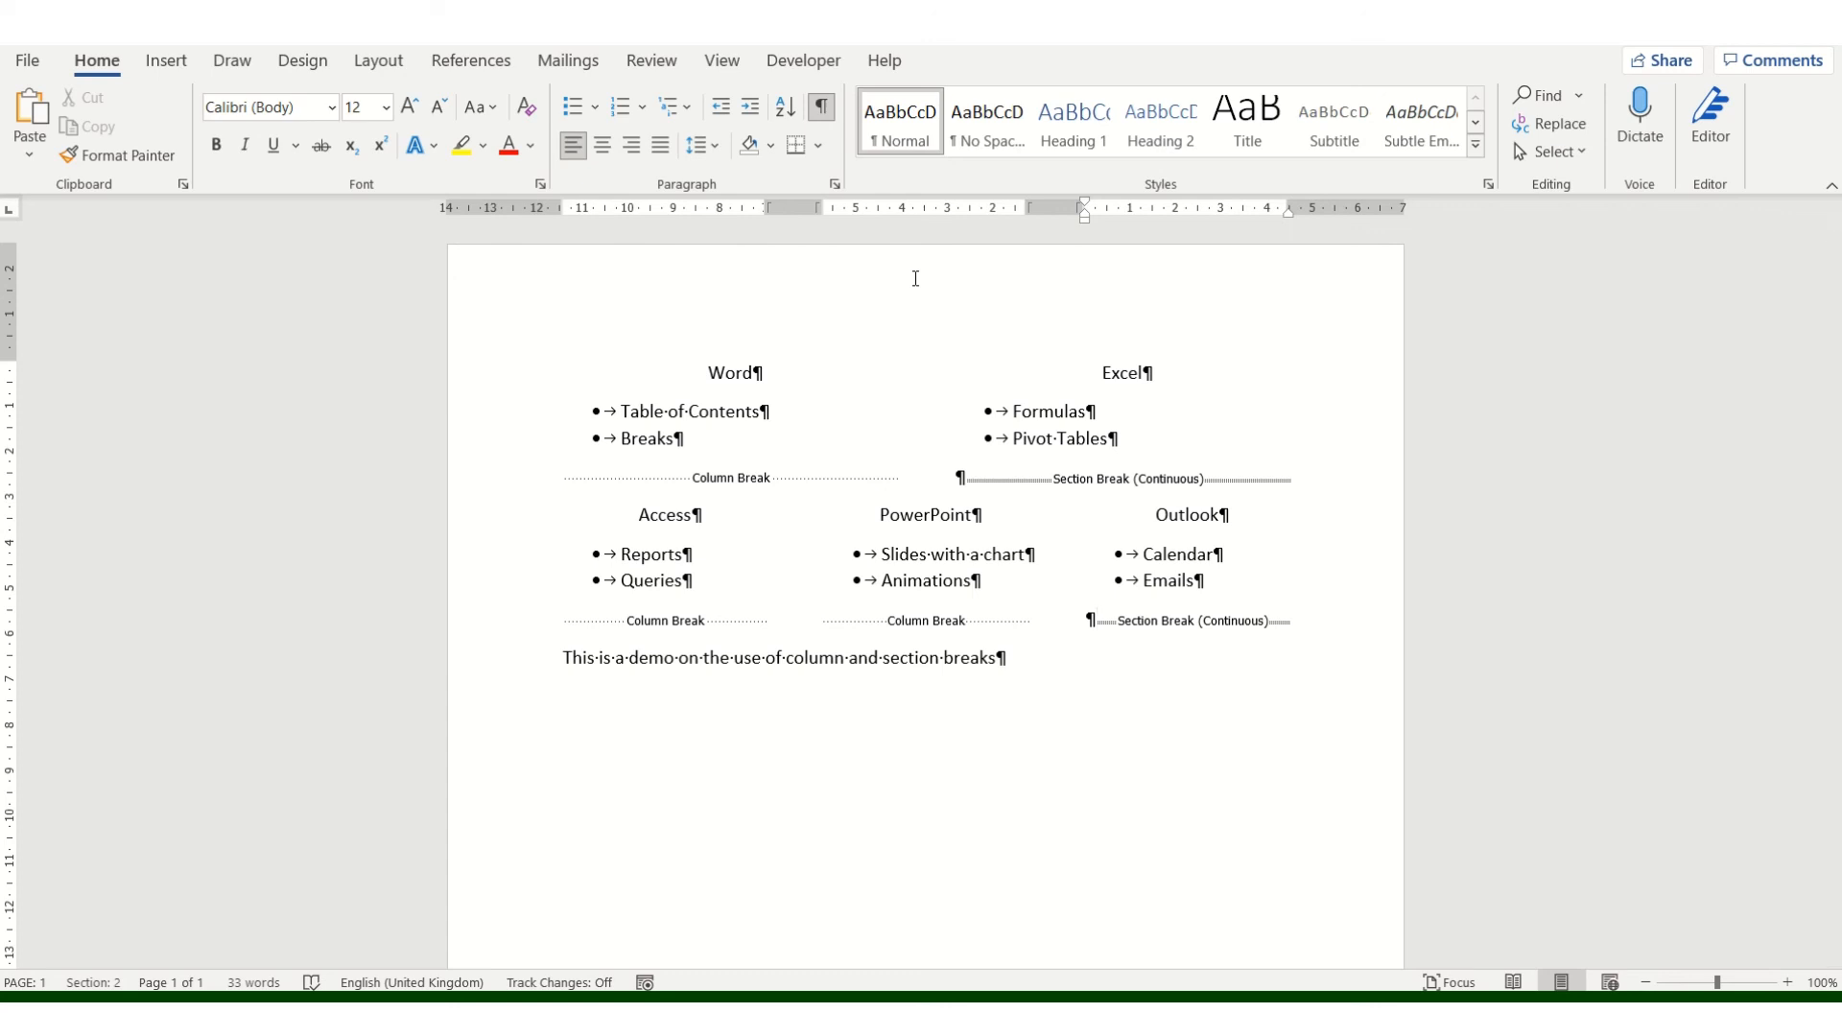
left_click(822, 107)
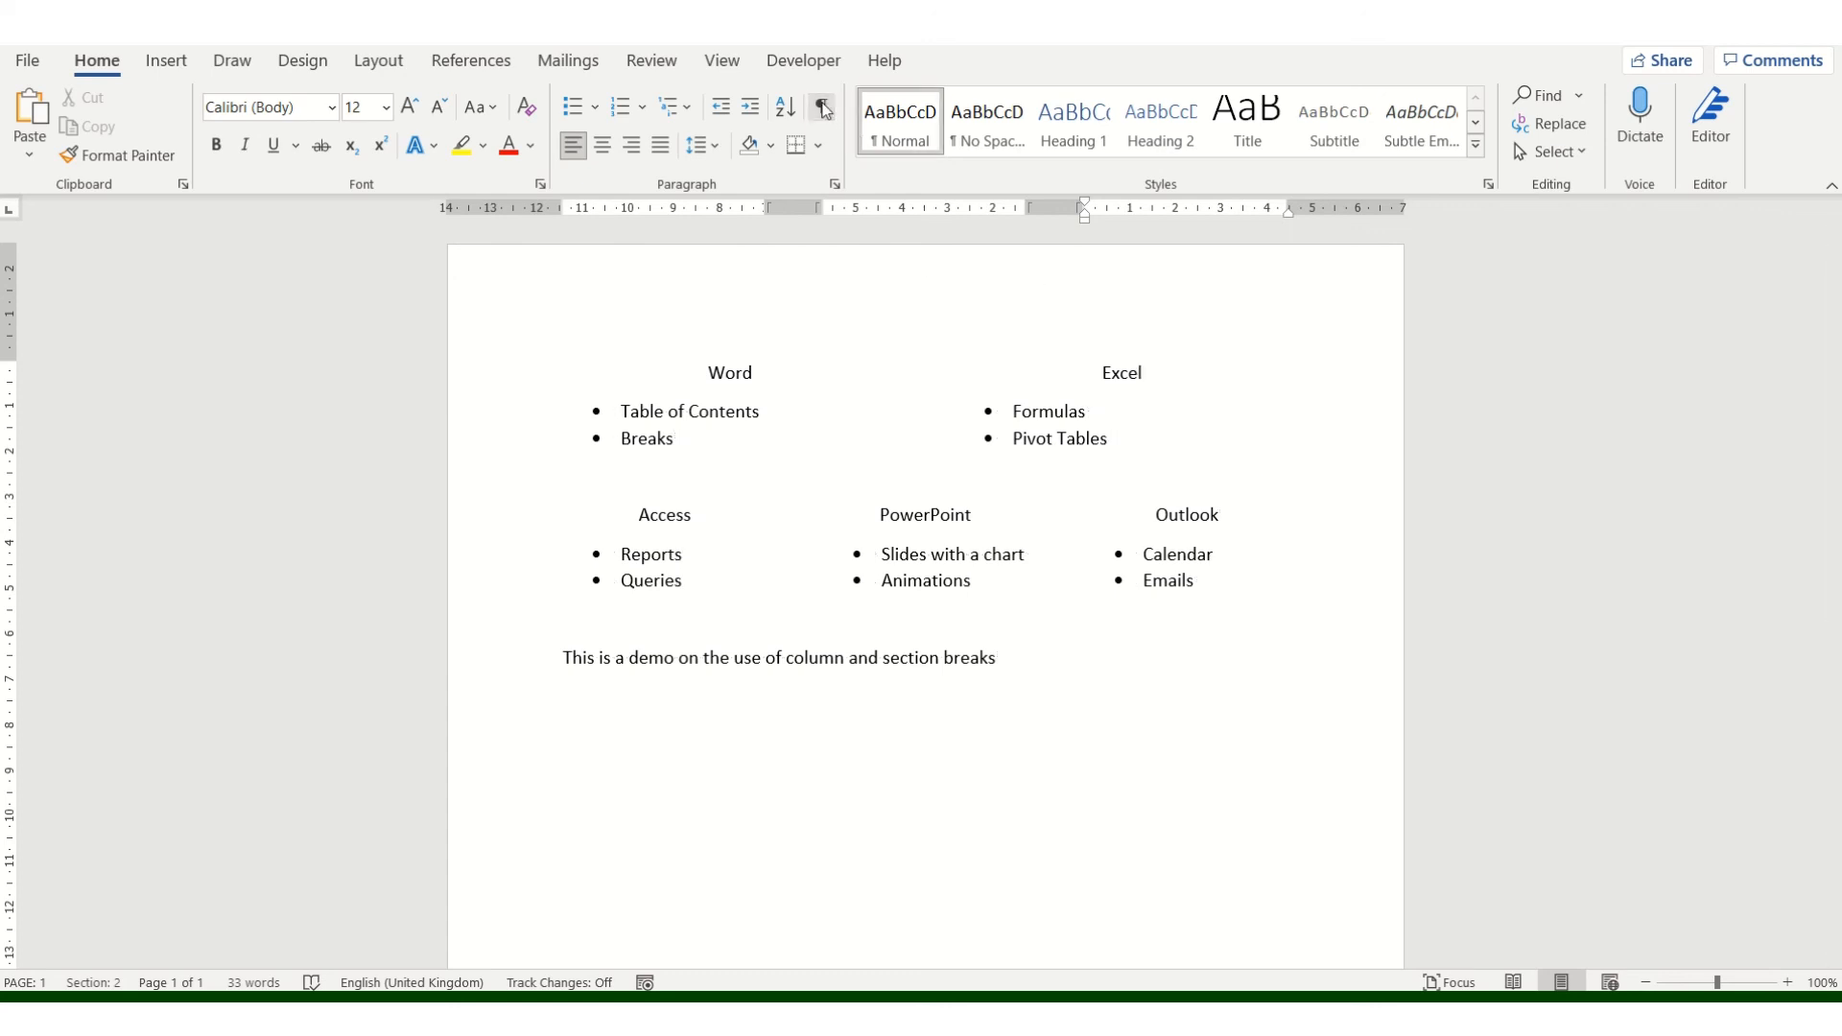